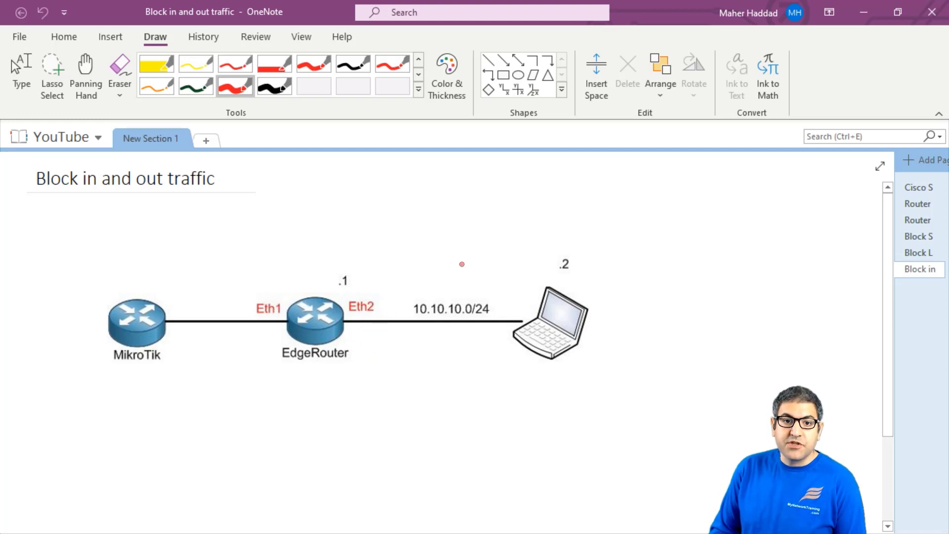
Handwrite a red note with a braced numbered list above the diagram
{"action": "mouse_move", "coordinate": [509, 170]}
{"action": "left_mouse_down"}
{"action": "mouse_move", "coordinate": [491, 187]}
{"action": "mouse_move", "coordinate": [563, 168]}
{"action": "mouse_move", "coordinate": [599, 204]}
{"action": "left_mouse_up"}
{"action": "left_click_drag", "start_coordinate": [608, 158], "coordinate": [623, 174]}
{"action": "left_click_drag", "start_coordinate": [613, 178], "coordinate": [628, 217]}
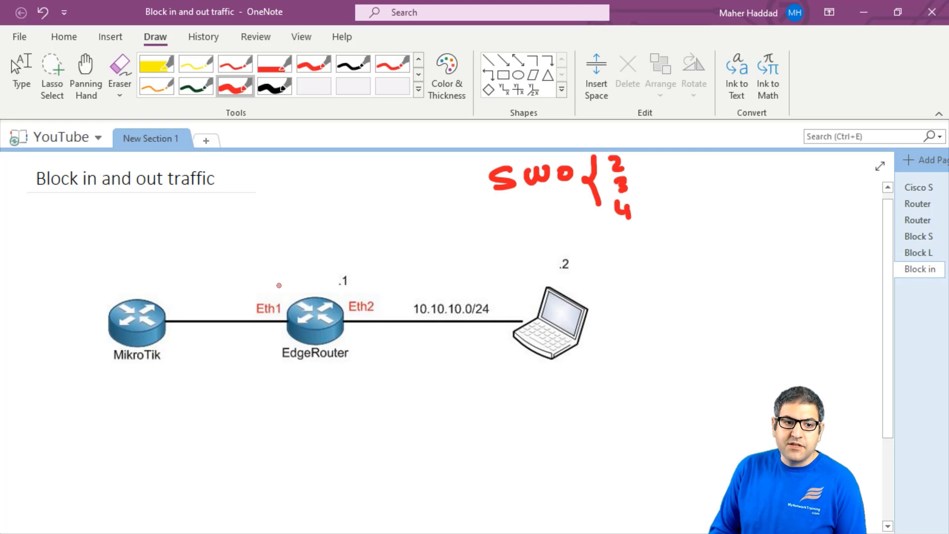
Draw red down-arrows over Eth1 and Eth2 and write WINBOX beside the laptop
{"action": "mouse_move", "coordinate": [281, 275]}
{"action": "left_mouse_down"}
{"action": "mouse_move", "coordinate": [280, 295]}
{"action": "mouse_move", "coordinate": [297, 281]}
{"action": "left_mouse_up"}
{"action": "left_click_drag", "start_coordinate": [370, 271], "coordinate": [372, 289]}
{"action": "mouse_move", "coordinate": [365, 279]}
{"action": "left_mouse_down"}
{"action": "mouse_move", "coordinate": [374, 290]}
{"action": "mouse_move", "coordinate": [384, 279]}
{"action": "left_mouse_up"}
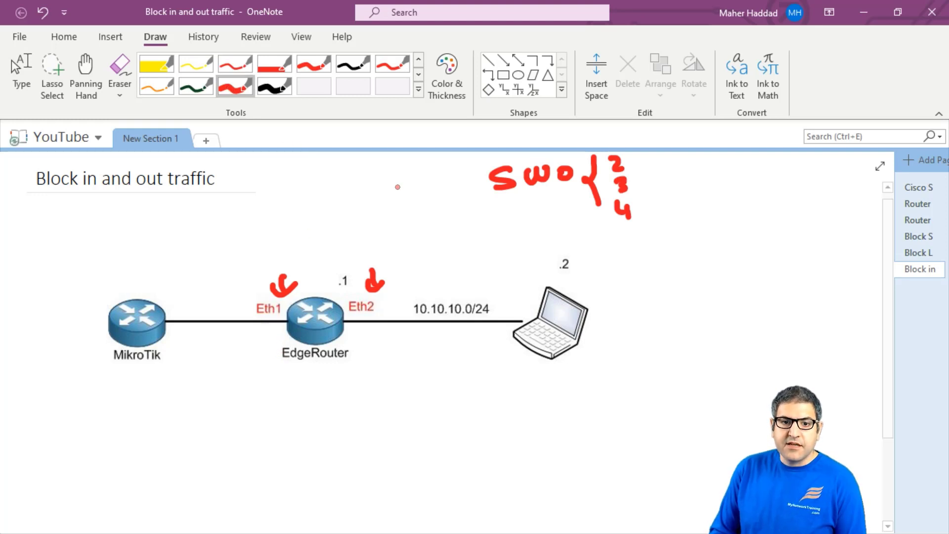
{"action": "mouse_move", "coordinate": [624, 247]}
{"action": "left_mouse_down"}
{"action": "mouse_move", "coordinate": [665, 257]}
{"action": "mouse_move", "coordinate": [671, 245]}
{"action": "mouse_move", "coordinate": [747, 246]}
{"action": "mouse_move", "coordinate": [758, 236]}
{"action": "left_mouse_up"}
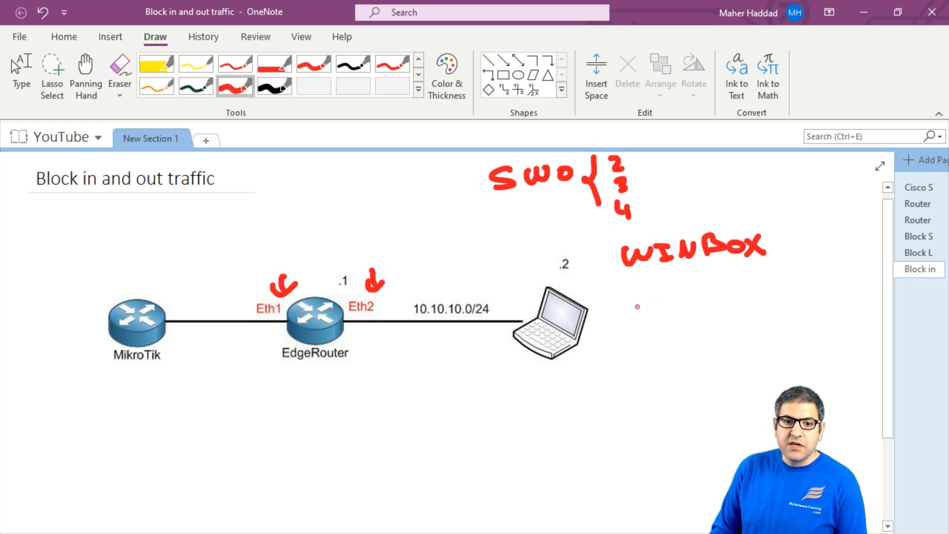
Trace a red path from the laptop through EdgeRouter to MikroTik
{"action": "mouse_move", "coordinate": [529, 362]}
{"action": "left_mouse_down"}
{"action": "mouse_move", "coordinate": [470, 379]}
{"action": "mouse_move", "coordinate": [359, 377]}
{"action": "mouse_move", "coordinate": [340, 367]}
{"action": "left_mouse_up"}
{"action": "mouse_move", "coordinate": [312, 373]}
{"action": "left_mouse_down"}
{"action": "mouse_move", "coordinate": [169, 371]}
{"action": "mouse_move", "coordinate": [192, 365]}
{"action": "left_mouse_up"}
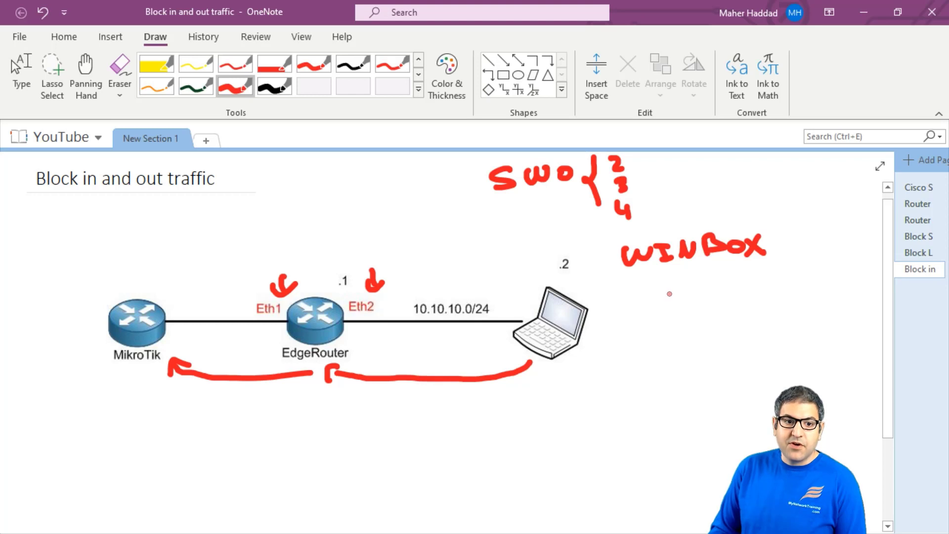
{"action": "key", "text": "Escape"}
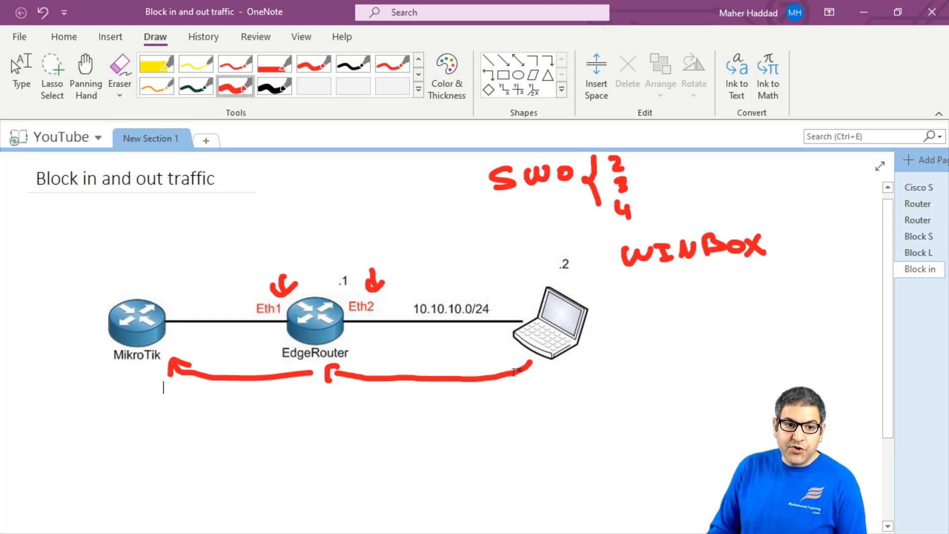
{"action": "left_click", "coordinate": [235, 87]}
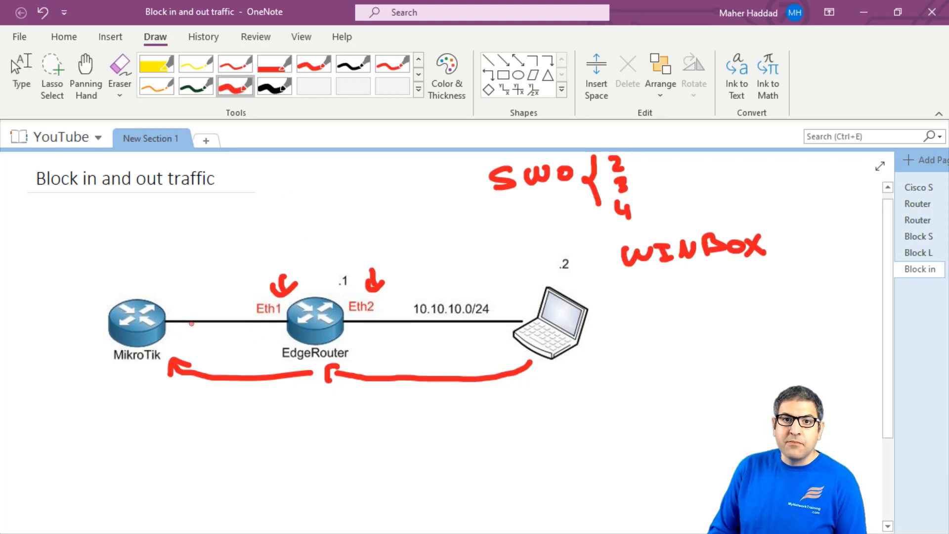
Write LAN in black above the laptop link and WAN in red above the MikroTik side
{"action": "left_click", "coordinate": [277, 86]}
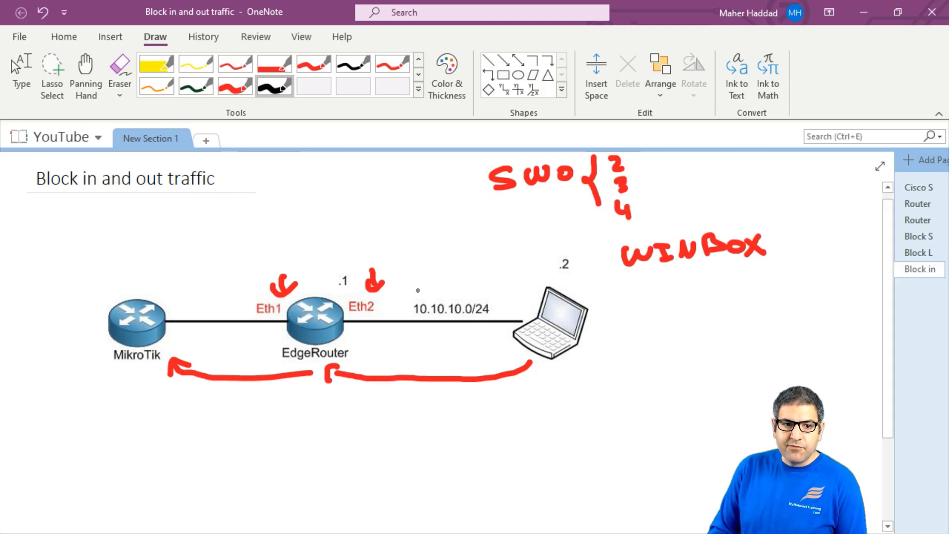
{"action": "mouse_move", "coordinate": [438, 221]}
{"action": "left_mouse_down"}
{"action": "mouse_move", "coordinate": [458, 248]}
{"action": "mouse_move", "coordinate": [475, 218]}
{"action": "mouse_move", "coordinate": [486, 245]}
{"action": "left_mouse_up"}
{"action": "left_click_drag", "start_coordinate": [472, 235], "coordinate": [481, 234]}
{"action": "mouse_move", "coordinate": [491, 241]}
{"action": "left_mouse_down"}
{"action": "mouse_move", "coordinate": [495, 223]}
{"action": "mouse_move", "coordinate": [520, 214]}
{"action": "left_mouse_up"}
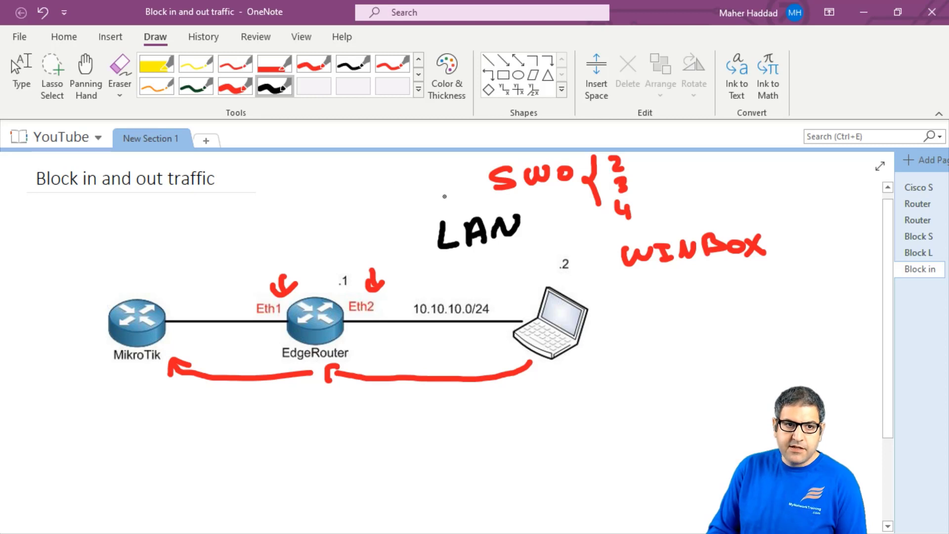
{"action": "left_click", "coordinate": [235, 86]}
{"action": "mouse_move", "coordinate": [198, 228]}
{"action": "left_mouse_down"}
{"action": "mouse_move", "coordinate": [204, 241]}
{"action": "mouse_move", "coordinate": [223, 228]}
{"action": "mouse_move", "coordinate": [248, 244]}
{"action": "mouse_move", "coordinate": [243, 235]}
{"action": "mouse_move", "coordinate": [282, 216]}
{"action": "left_mouse_up"}
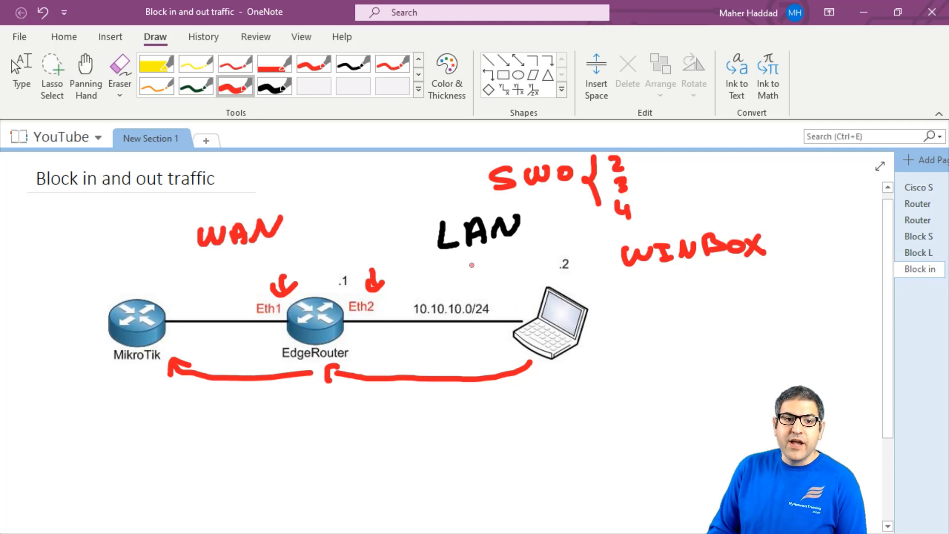
Draw black two-way arrows over the 10.10.10.0/24 LAN link
{"action": "left_click", "coordinate": [277, 85]}
{"action": "mouse_move", "coordinate": [510, 260]}
{"action": "left_mouse_down"}
{"action": "mouse_move", "coordinate": [425, 267]}
{"action": "mouse_move", "coordinate": [446, 274]}
{"action": "left_mouse_up"}
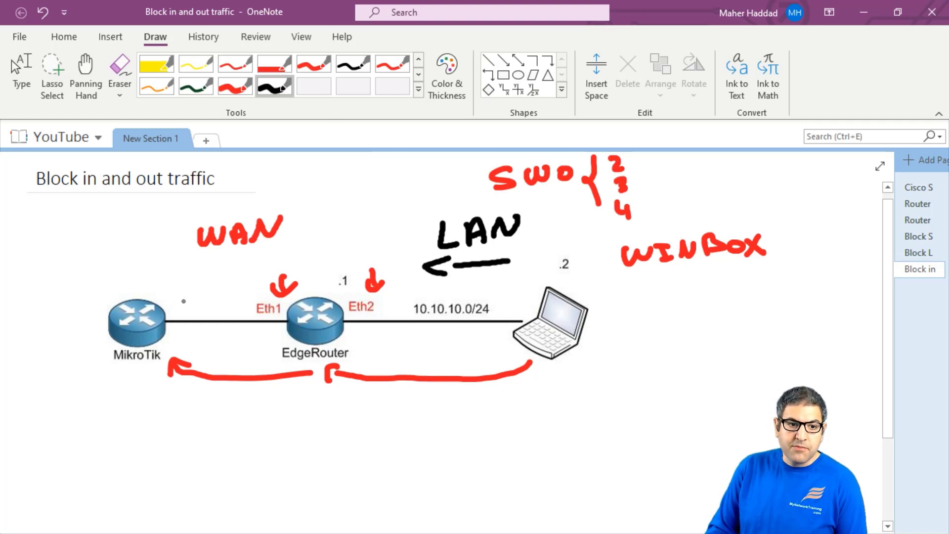
{"action": "mouse_move", "coordinate": [387, 297]}
{"action": "left_mouse_down"}
{"action": "mouse_move", "coordinate": [497, 282]}
{"action": "mouse_move", "coordinate": [480, 299]}
{"action": "left_mouse_up"}
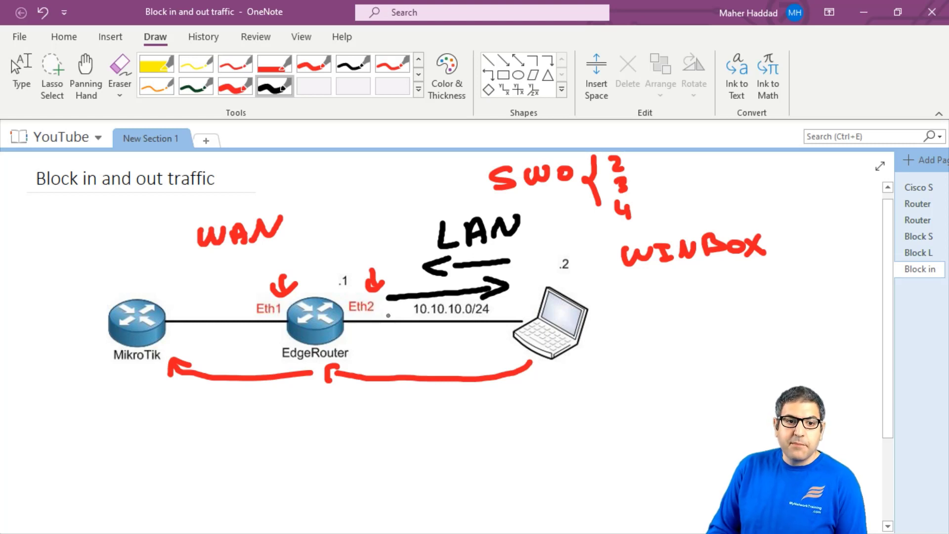
{"action": "left_click", "coordinate": [228, 85]}
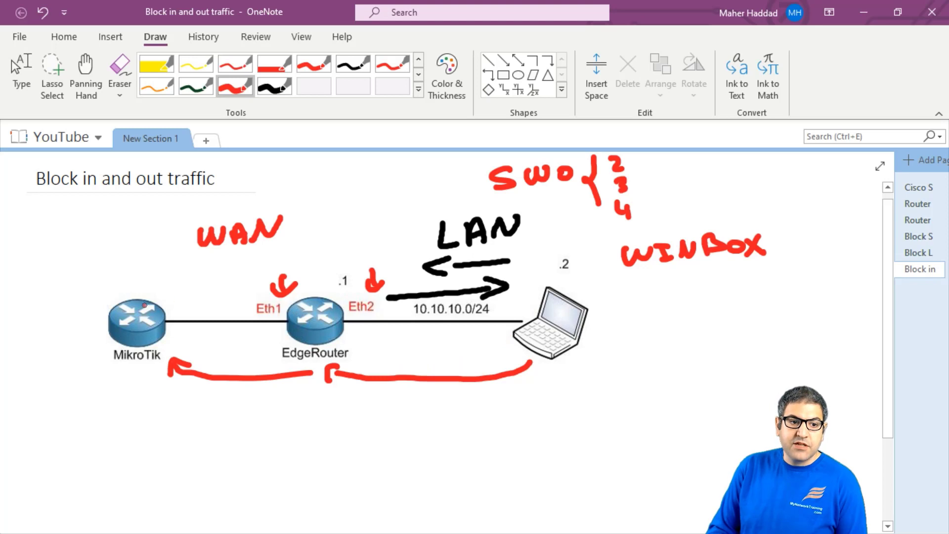
Draw red outbound and inbound arrows at Eth1 on the MikroTik–EdgeRouter link
{"action": "mouse_move", "coordinate": [261, 285]}
{"action": "left_mouse_down"}
{"action": "mouse_move", "coordinate": [201, 289]}
{"action": "mouse_move", "coordinate": [213, 292]}
{"action": "left_mouse_up"}
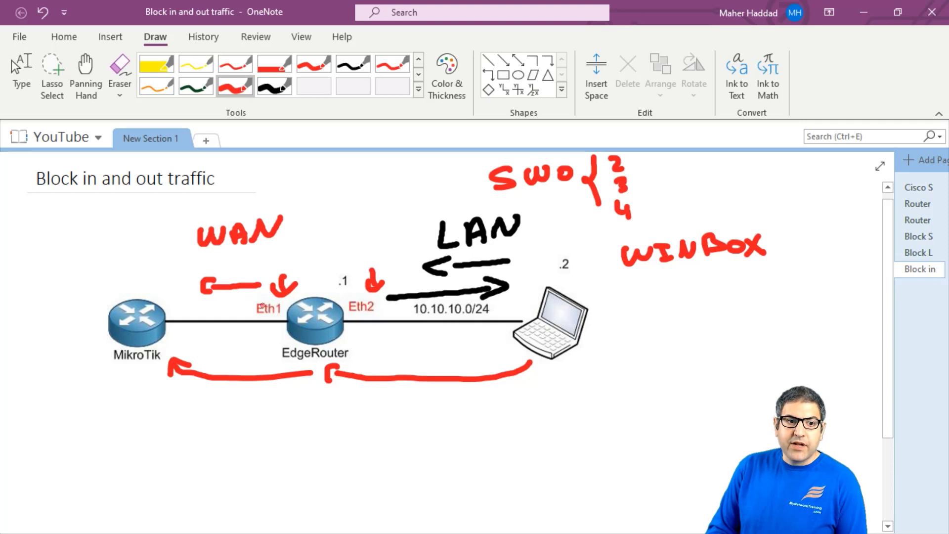
{"action": "mouse_move", "coordinate": [196, 314]}
{"action": "left_mouse_down"}
{"action": "mouse_move", "coordinate": [240, 317]}
{"action": "mouse_move", "coordinate": [225, 324]}
{"action": "left_mouse_up"}
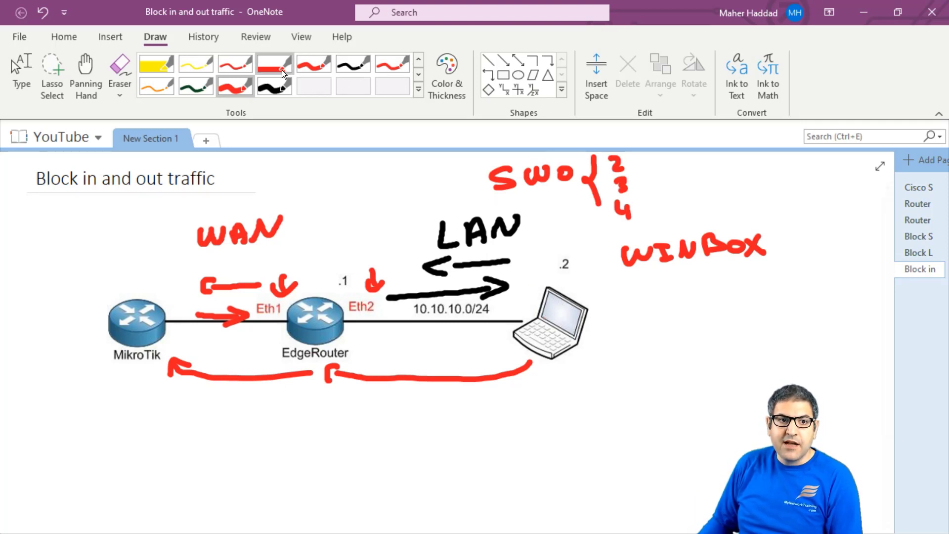
{"action": "left_click", "coordinate": [269, 84]}
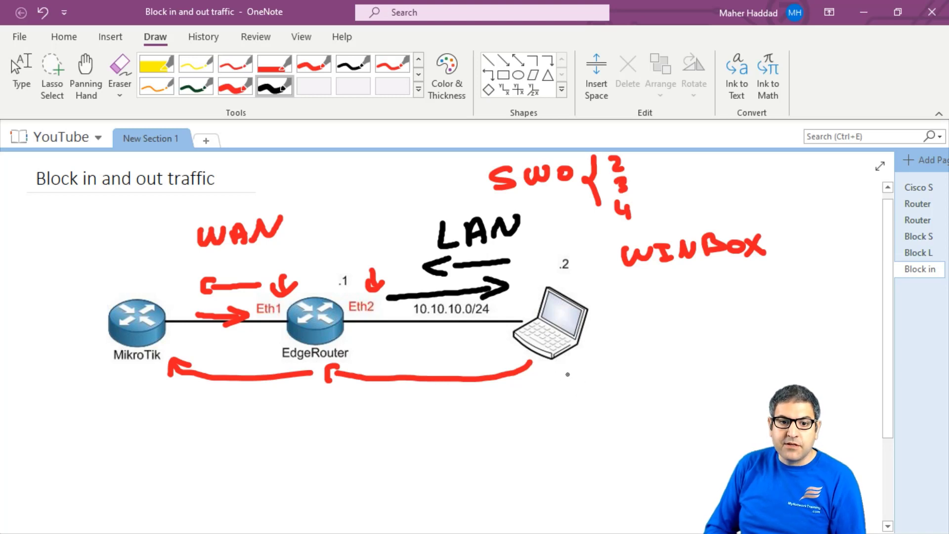
Draw black flow arrows at Eth2 and under the routers, crossing out the return path
{"action": "mouse_move", "coordinate": [565, 373]}
{"action": "left_mouse_down"}
{"action": "mouse_move", "coordinate": [551, 393]}
{"action": "mouse_move", "coordinate": [477, 407]}
{"action": "mouse_move", "coordinate": [381, 391]}
{"action": "mouse_move", "coordinate": [334, 344]}
{"action": "mouse_move", "coordinate": [326, 351]}
{"action": "mouse_move", "coordinate": [353, 340]}
{"action": "left_mouse_up"}
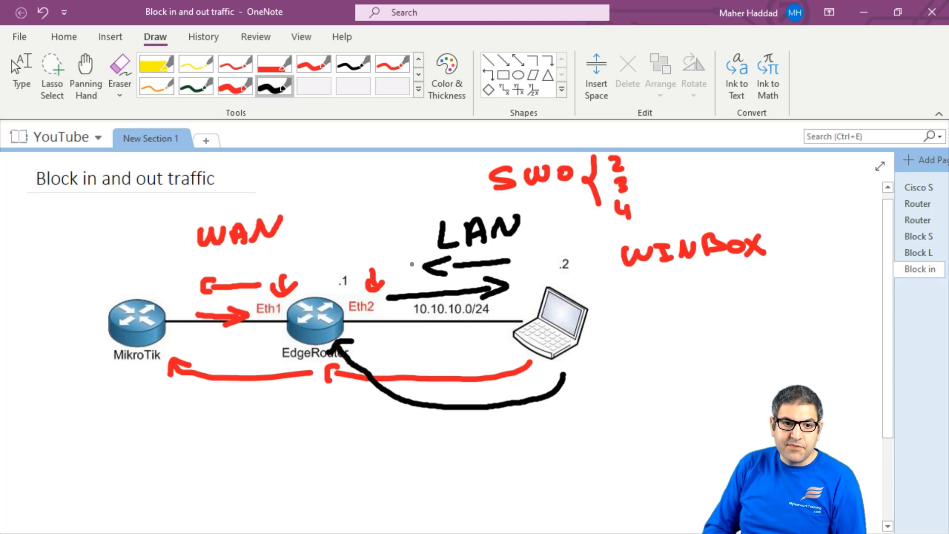
{"action": "mouse_move", "coordinate": [368, 260]}
{"action": "left_mouse_down"}
{"action": "mouse_move", "coordinate": [325, 289]}
{"action": "mouse_move", "coordinate": [357, 276]}
{"action": "left_mouse_up"}
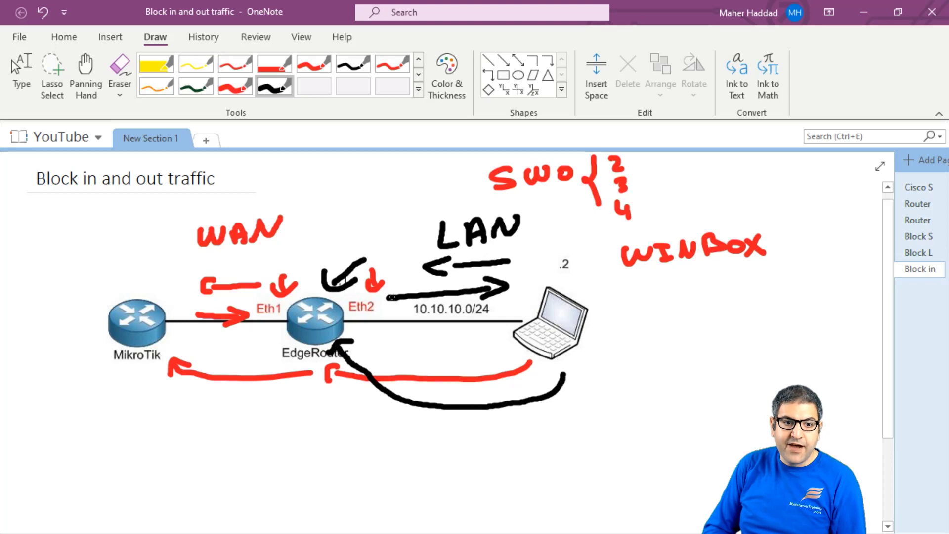
{"action": "mouse_move", "coordinate": [435, 363]}
{"action": "left_mouse_down"}
{"action": "mouse_move", "coordinate": [396, 394]}
{"action": "mouse_move", "coordinate": [431, 390]}
{"action": "left_mouse_up"}
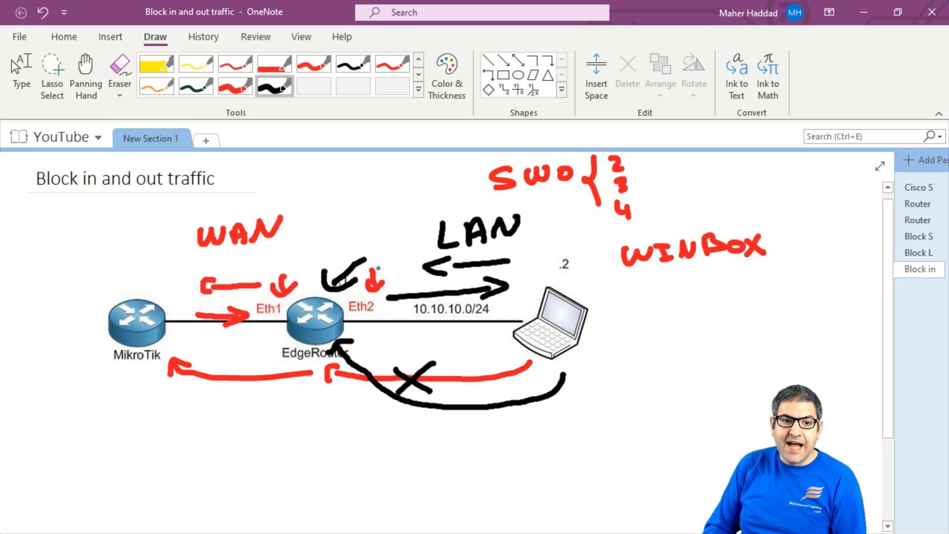
{"action": "mouse_move", "coordinate": [364, 333]}
{"action": "left_mouse_down"}
{"action": "mouse_move", "coordinate": [452, 330]}
{"action": "mouse_move", "coordinate": [442, 339]}
{"action": "left_mouse_up"}
{"action": "mouse_move", "coordinate": [537, 408]}
{"action": "left_mouse_down"}
{"action": "mouse_move", "coordinate": [373, 433]}
{"action": "mouse_move", "coordinate": [194, 414]}
{"action": "mouse_move", "coordinate": [146, 397]}
{"action": "mouse_move", "coordinate": [163, 391]}
{"action": "mouse_move", "coordinate": [161, 424]}
{"action": "mouse_move", "coordinate": [252, 452]}
{"action": "mouse_move", "coordinate": [330, 447]}
{"action": "mouse_move", "coordinate": [316, 459]}
{"action": "left_mouse_up"}
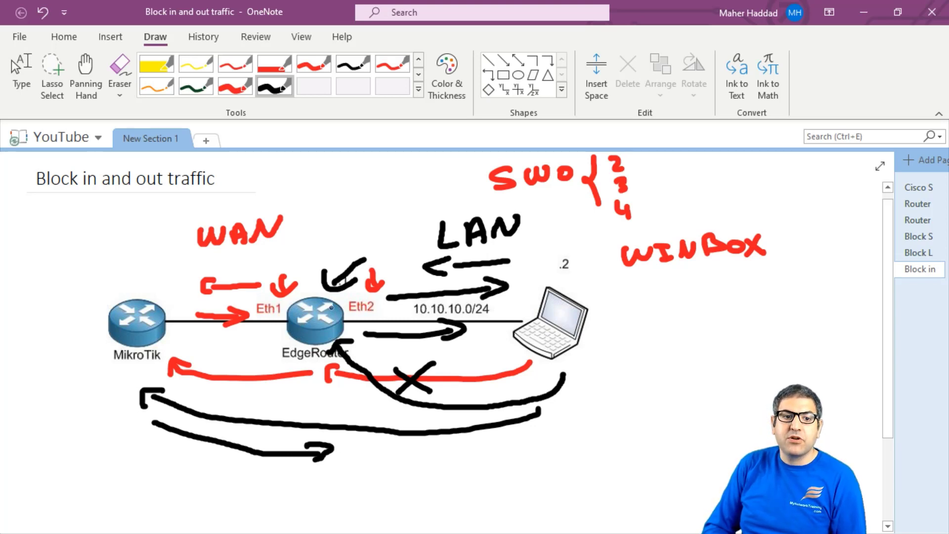
{"action": "mouse_move", "coordinate": [378, 272]}
{"action": "left_mouse_down"}
{"action": "mouse_move", "coordinate": [437, 275]}
{"action": "mouse_move", "coordinate": [431, 292]}
{"action": "left_mouse_up"}
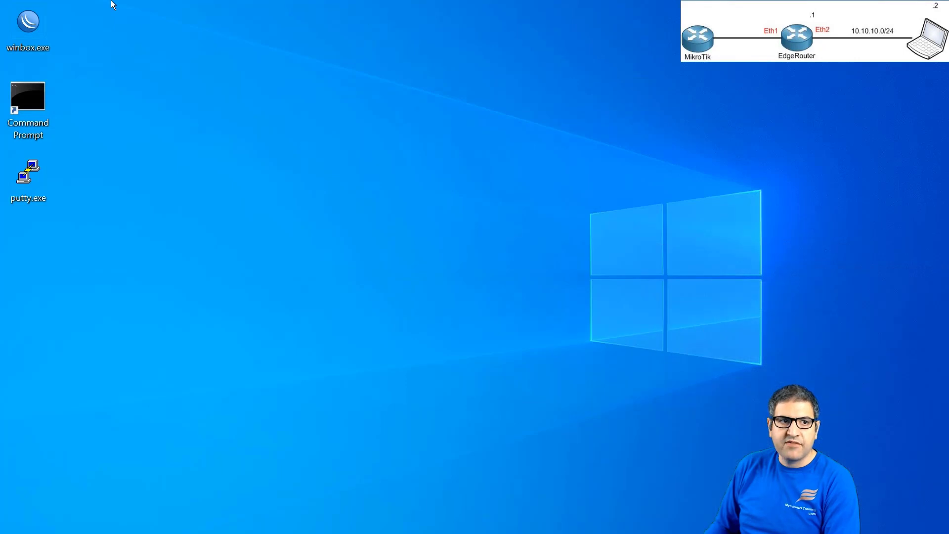
Launch WinBox and log in to the MikroTik router at 172.22.0.1 with its password
{"action": "double_click", "coordinate": [38, 25]}
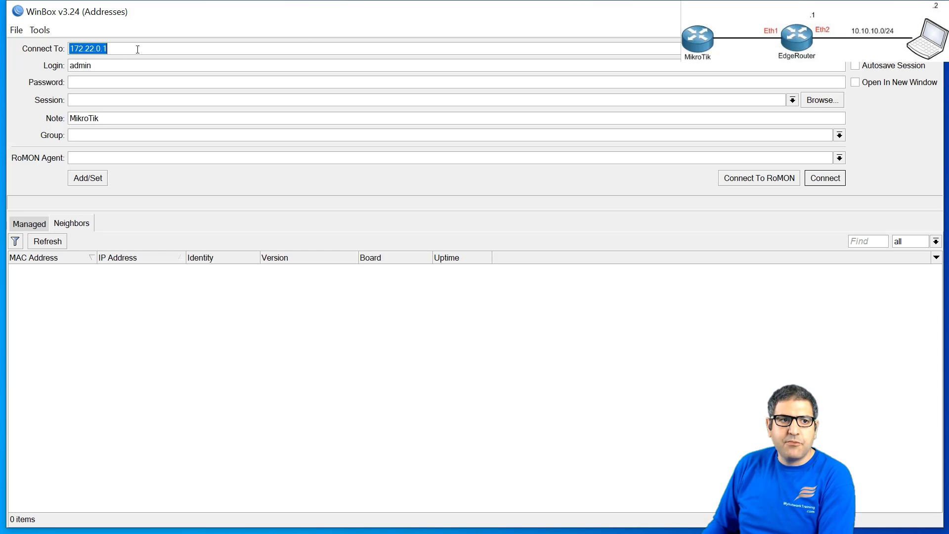
{"action": "left_click", "coordinate": [101, 82]}
{"action": "double_click", "coordinate": [336, 15]}
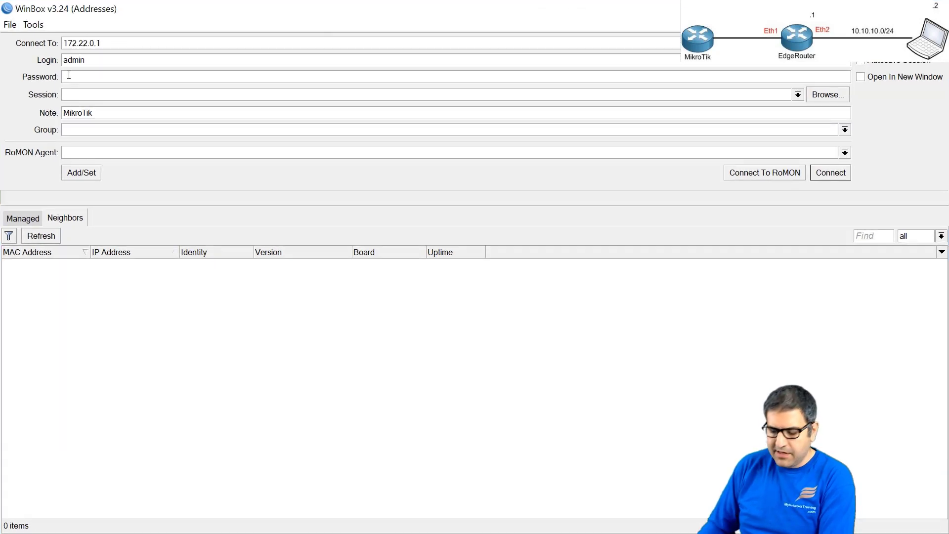
{"action": "type", "text": "**********"}
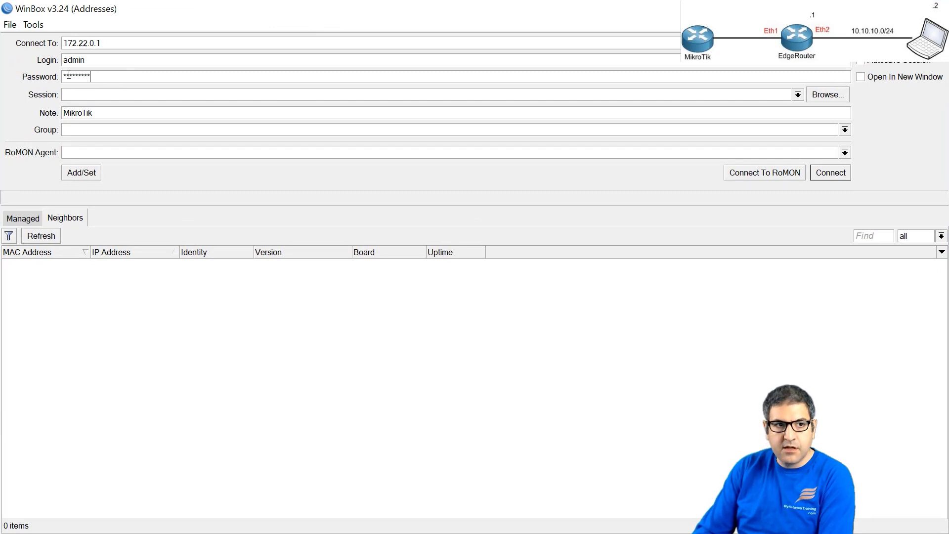
{"action": "key", "text": "Return"}
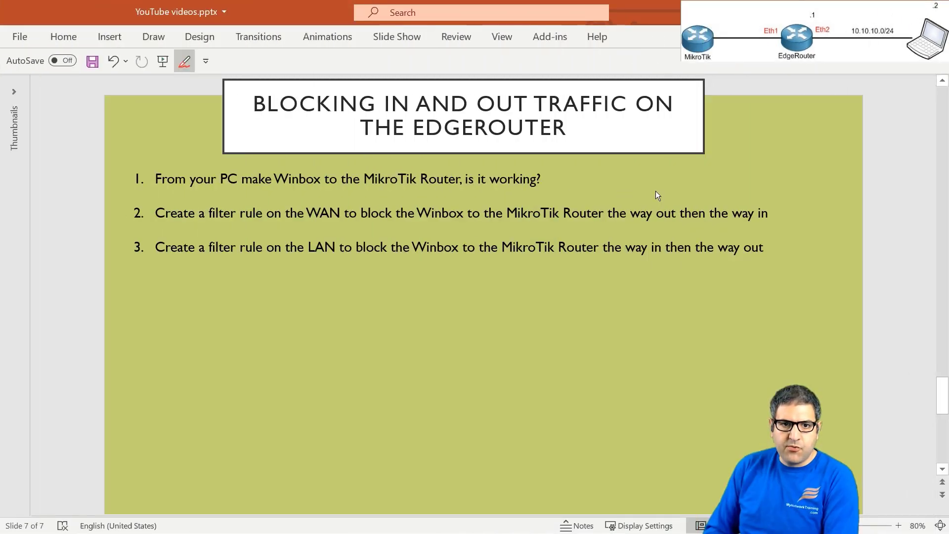
Ink a red checkmark after task 1 on the slide, then return to OneNote
{"action": "mouse_move", "coordinate": [556, 166]}
{"action": "left_mouse_down"}
{"action": "mouse_move", "coordinate": [549, 183]}
{"action": "mouse_move", "coordinate": [600, 164]}
{"action": "left_mouse_up"}
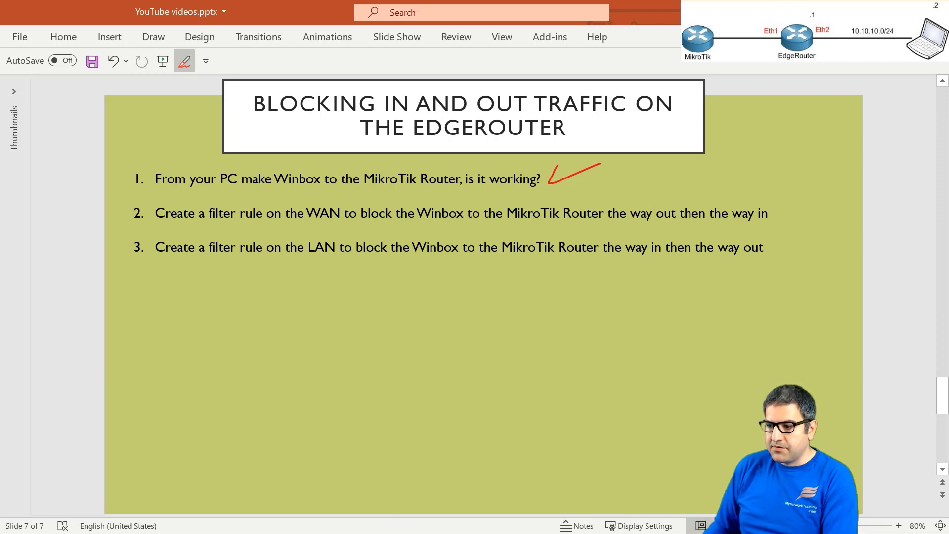
{"action": "key", "text": "alt+Tab"}
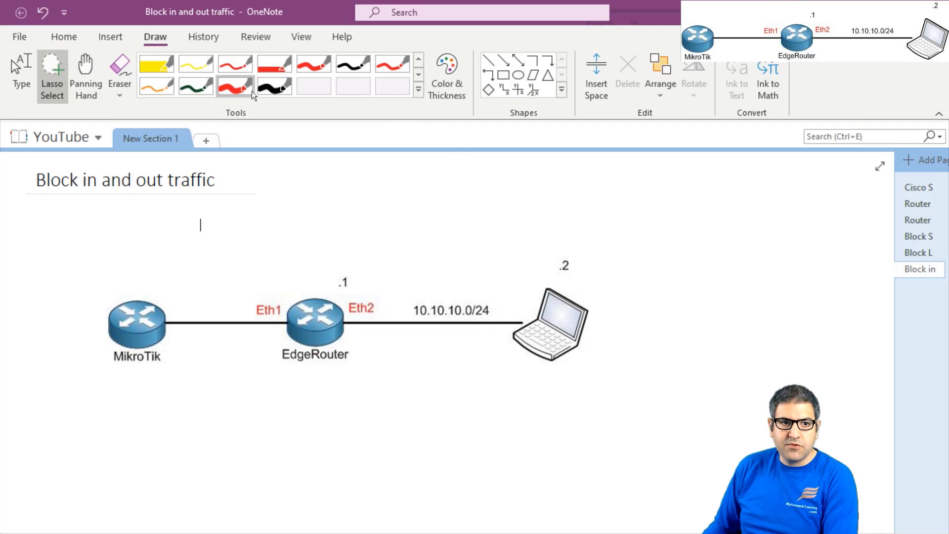
In thick red, ink a laptop-to-EdgeRouter path and an OUT arrow from Eth1 toward MikroTik
{"action": "left_click", "coordinate": [251, 91]}
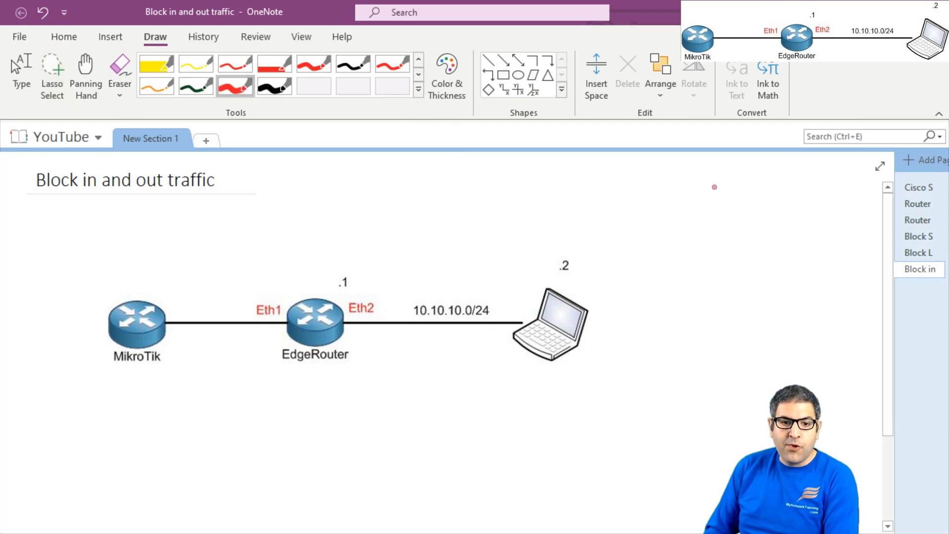
{"action": "mouse_move", "coordinate": [536, 285]}
{"action": "left_mouse_down"}
{"action": "mouse_move", "coordinate": [492, 273]}
{"action": "mouse_move", "coordinate": [390, 270]}
{"action": "mouse_move", "coordinate": [313, 289]}
{"action": "mouse_move", "coordinate": [326, 291]}
{"action": "left_mouse_up"}
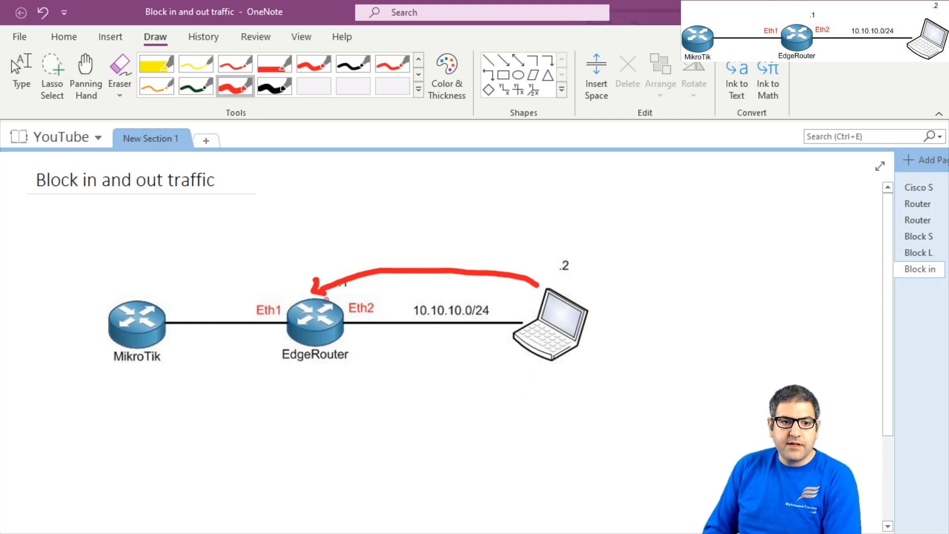
{"action": "left_click_drag", "start_coordinate": [288, 280], "coordinate": [226, 287]}
{"action": "mouse_move", "coordinate": [249, 254]}
{"action": "left_mouse_down"}
{"action": "mouse_move", "coordinate": [284, 259]}
{"action": "mouse_move", "coordinate": [291, 250]}
{"action": "left_mouse_up"}
{"action": "mouse_move", "coordinate": [302, 245]}
{"action": "left_mouse_down"}
{"action": "mouse_move", "coordinate": [299, 262]}
{"action": "mouse_move", "coordinate": [310, 243]}
{"action": "left_mouse_up"}
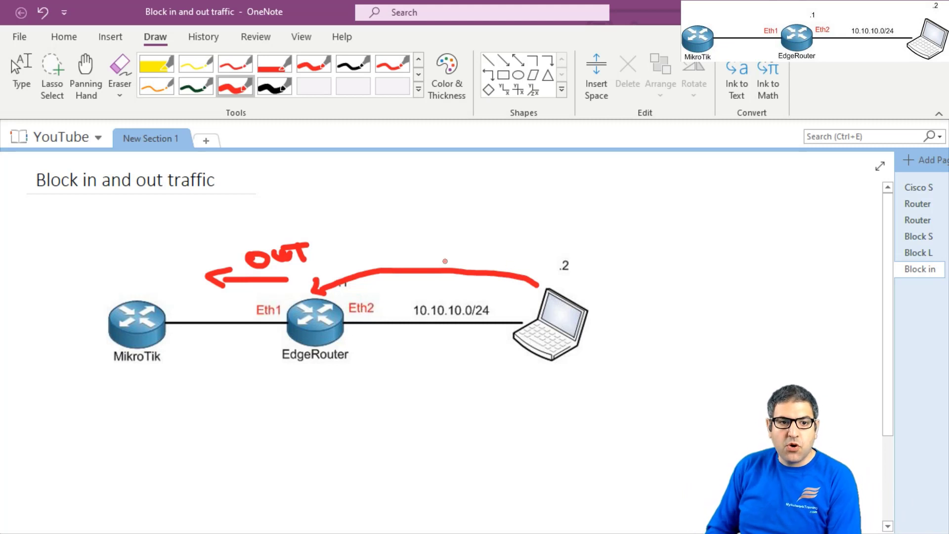
{"action": "left_click_drag", "start_coordinate": [281, 202], "coordinate": [281, 224]}
{"action": "mouse_move", "coordinate": [269, 216]}
{"action": "left_mouse_down"}
{"action": "mouse_move", "coordinate": [273, 229]}
{"action": "mouse_move", "coordinate": [295, 218]}
{"action": "left_mouse_up"}
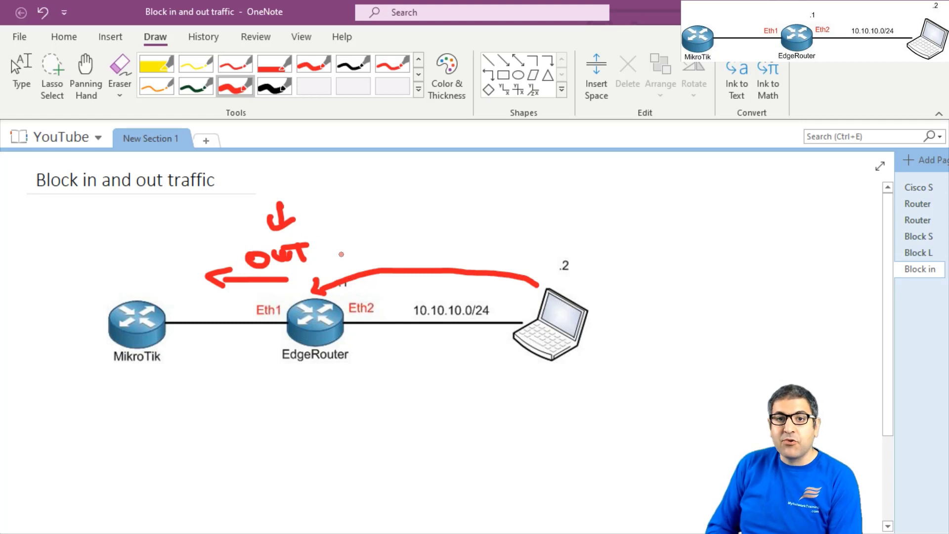
In black, cross out the red path and add an IN arrow toward EdgeRouter, then return to WinBox
{"action": "left_click", "coordinate": [274, 90]}
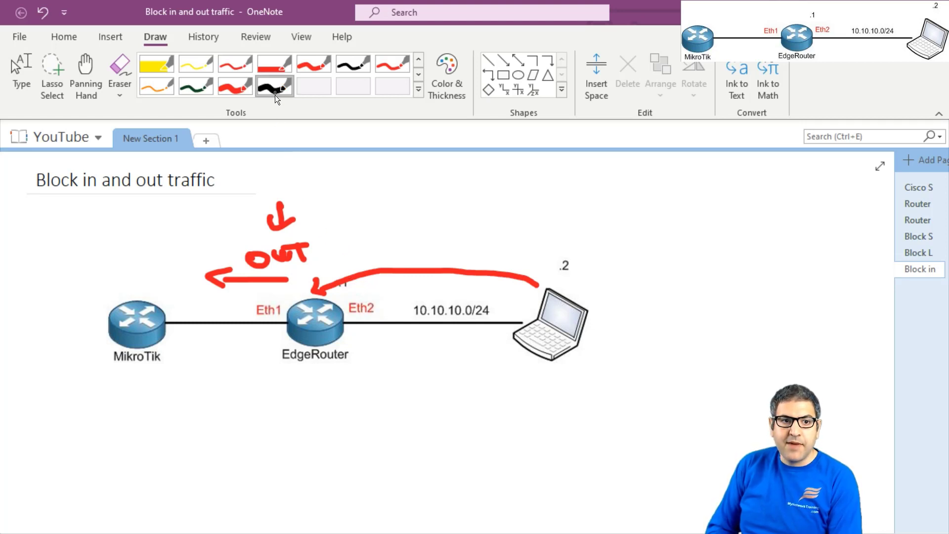
{"action": "mouse_move", "coordinate": [204, 341]}
{"action": "left_mouse_down"}
{"action": "mouse_move", "coordinate": [284, 338]}
{"action": "mouse_move", "coordinate": [265, 352]}
{"action": "left_mouse_up"}
{"action": "left_click_drag", "start_coordinate": [370, 224], "coordinate": [318, 274]}
{"action": "left_click_drag", "start_coordinate": [314, 228], "coordinate": [401, 273]}
{"action": "left_click_drag", "start_coordinate": [340, 258], "coordinate": [292, 292]}
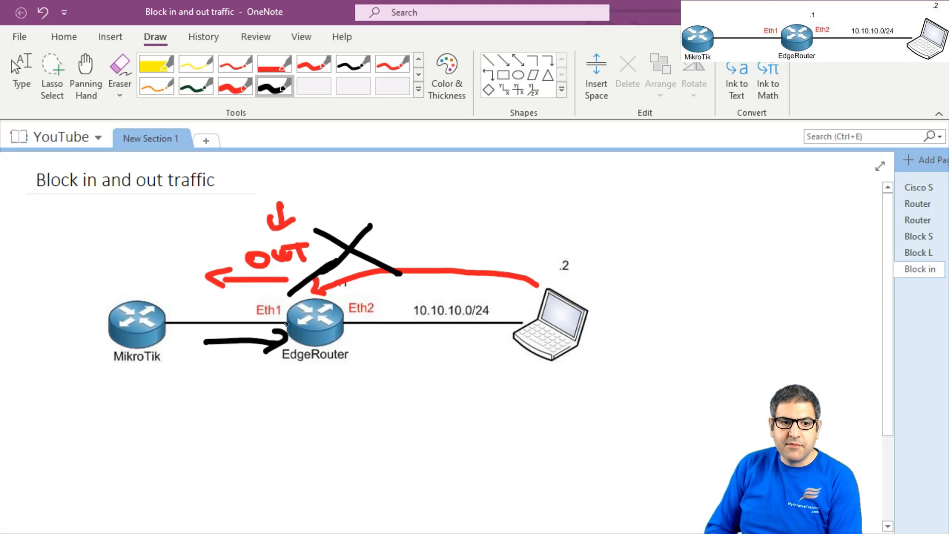
{"action": "mouse_move", "coordinate": [224, 368]}
{"action": "left_mouse_down"}
{"action": "mouse_move", "coordinate": [226, 383]}
{"action": "mouse_move", "coordinate": [236, 367]}
{"action": "mouse_move", "coordinate": [236, 383]}
{"action": "mouse_move", "coordinate": [247, 364]}
{"action": "mouse_move", "coordinate": [265, 364]}
{"action": "left_mouse_up"}
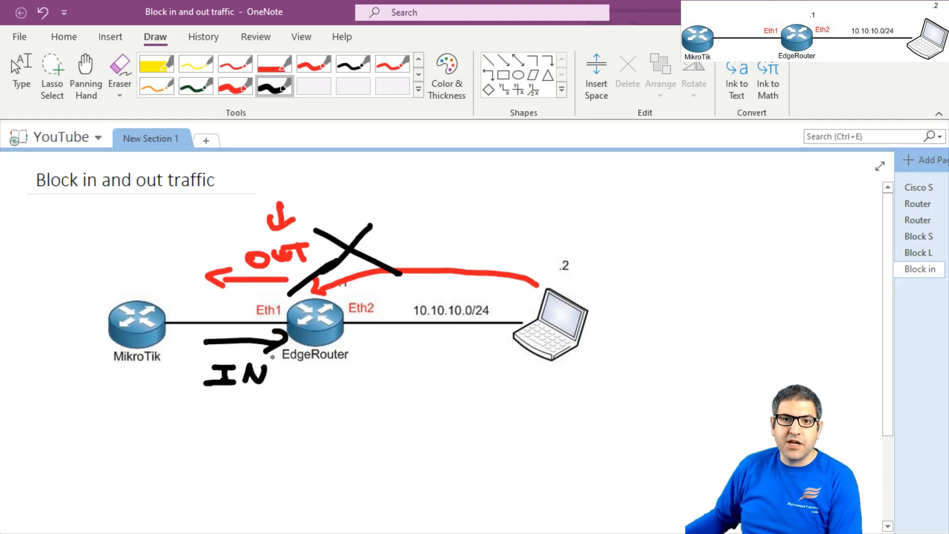
{"action": "left_click", "coordinate": [21, 74]}
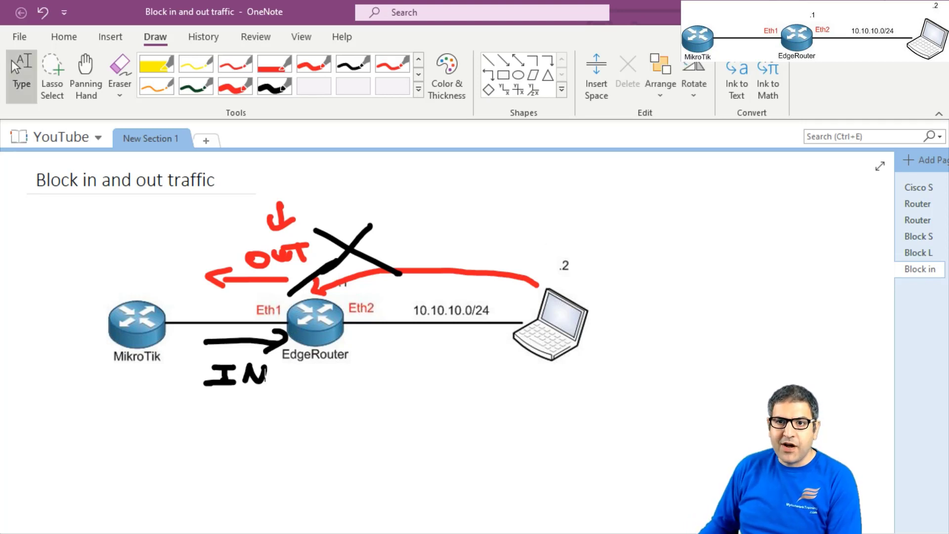
{"action": "key", "text": "alt+Tab"}
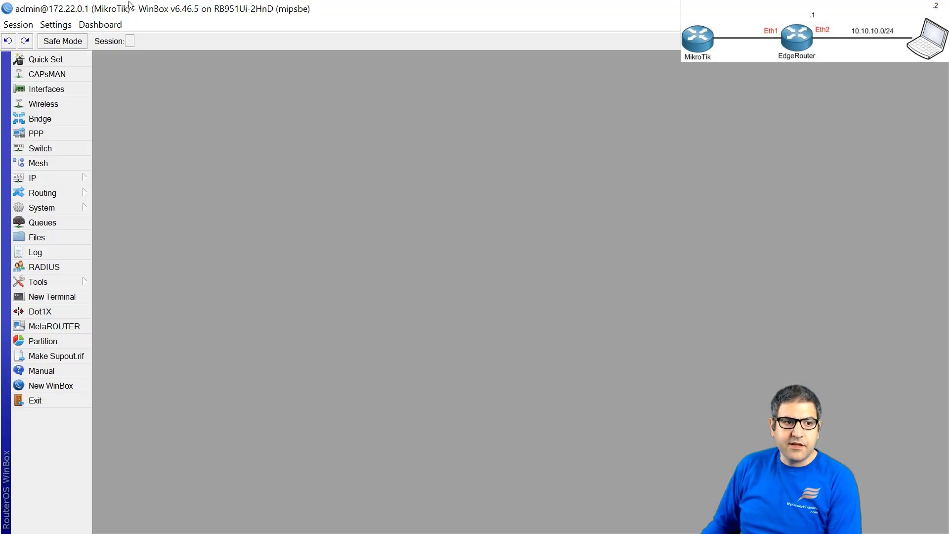
{"action": "left_click", "coordinate": [62, 178]}
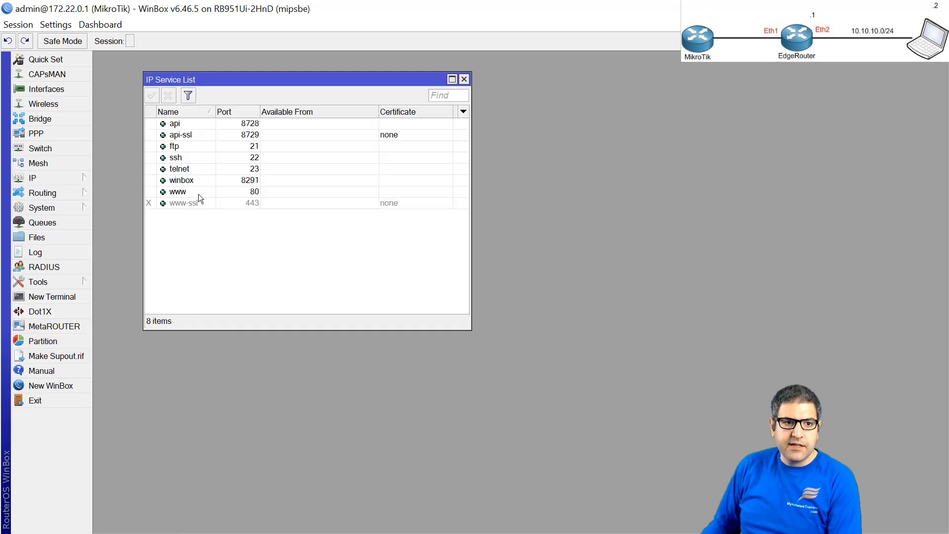
{"action": "left_click", "coordinate": [196, 182]}
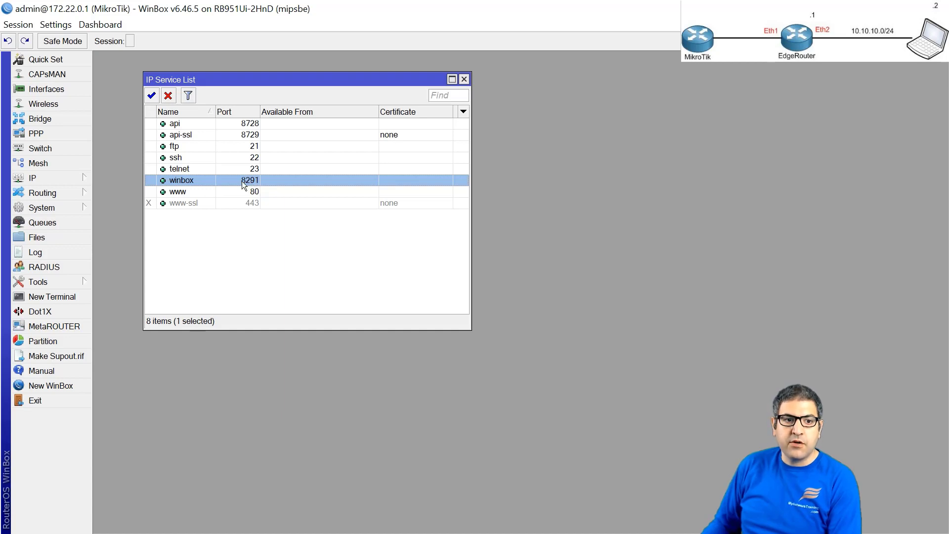
{"action": "left_click", "coordinate": [464, 79]}
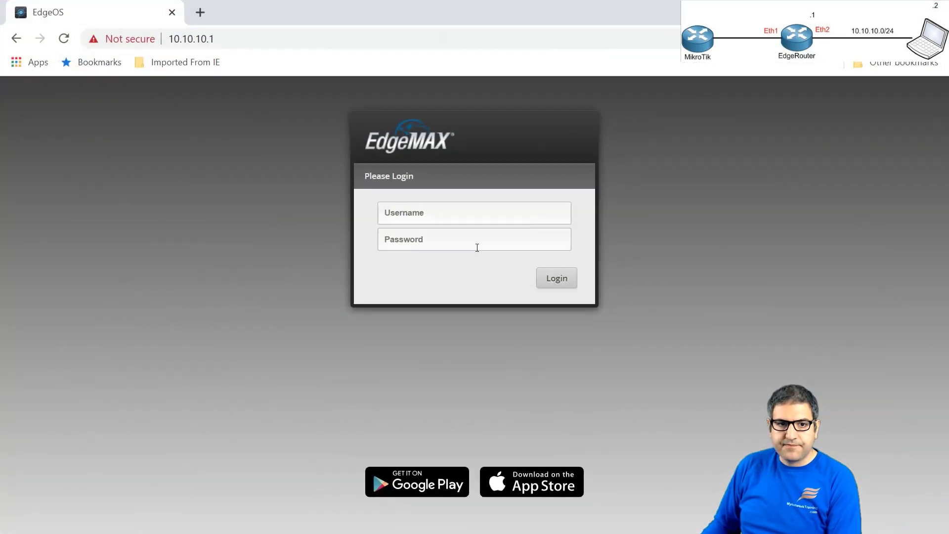
Log in to the EdgeRouter at 10.10.10.1 with the router username and password
{"action": "left_click", "coordinate": [464, 212]}
{"action": "key", "text": "Tab"}
{"action": "left_click", "coordinate": [560, 284]}
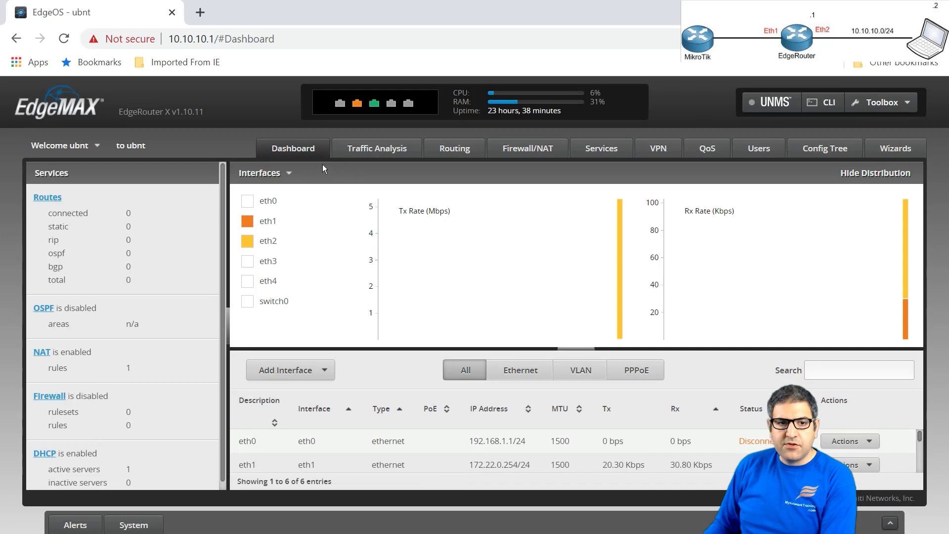
Add a firewall ruleset named WAN with default action Accept and default logging, and save it
{"action": "left_click", "coordinate": [525, 147]}
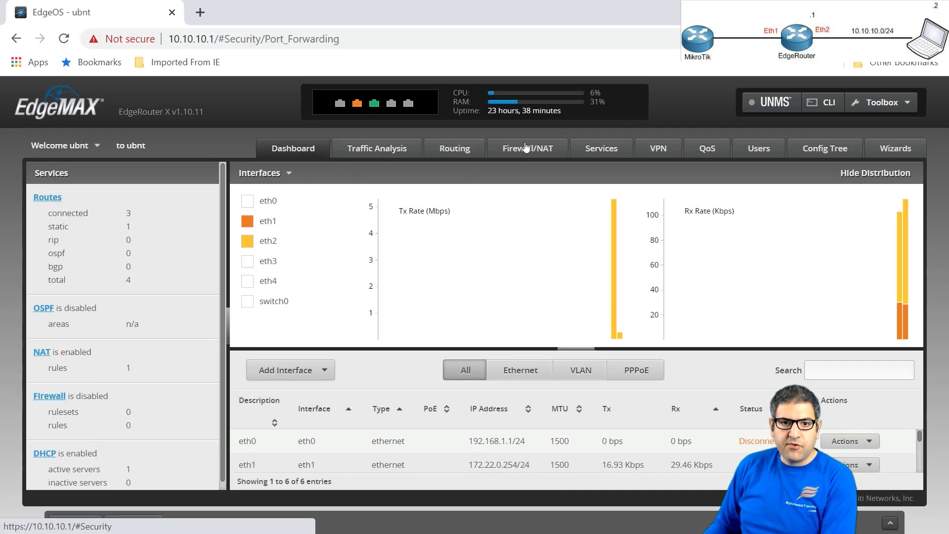
{"action": "left_click", "coordinate": [190, 171]}
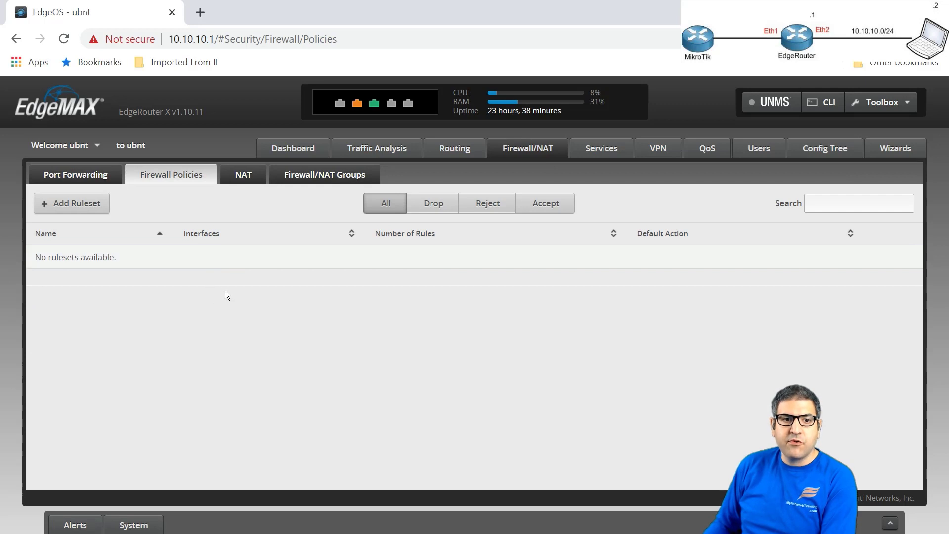
{"action": "left_click", "coordinate": [60, 207]}
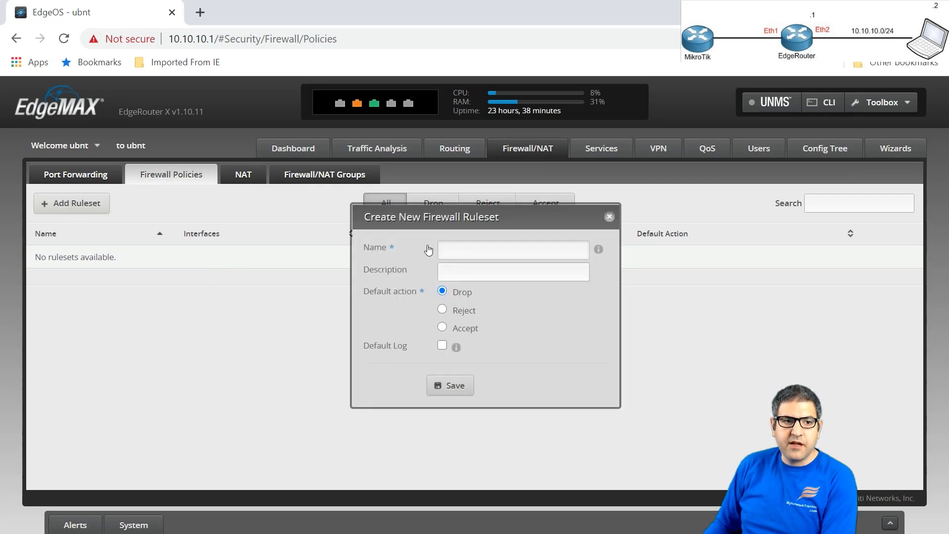
{"action": "left_click", "coordinate": [464, 249]}
{"action": "type", "text": "WAN"}
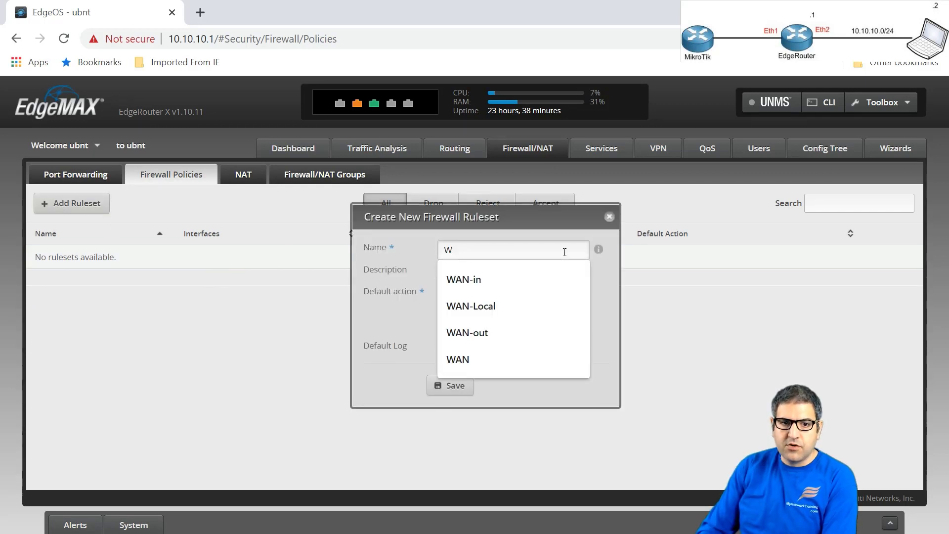
{"action": "left_click", "coordinate": [380, 323]}
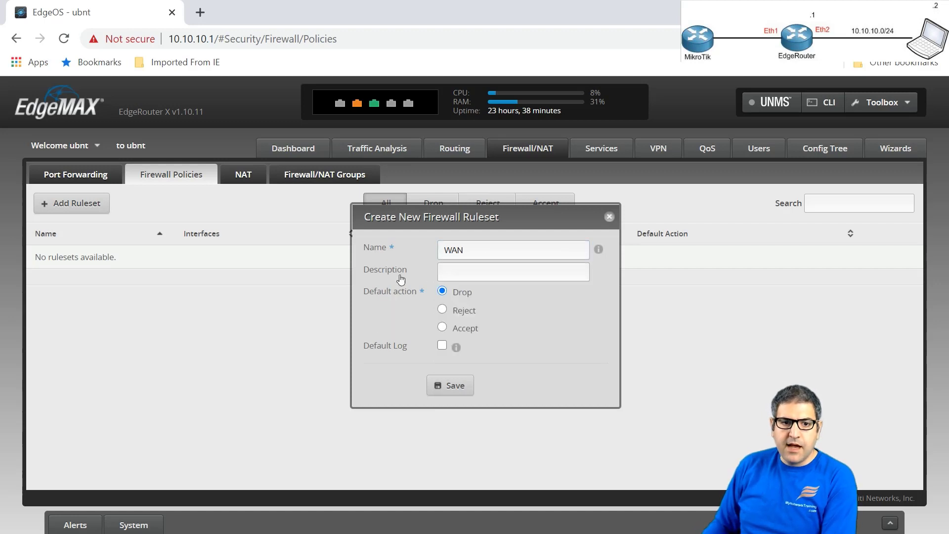
{"action": "left_click", "coordinate": [445, 328]}
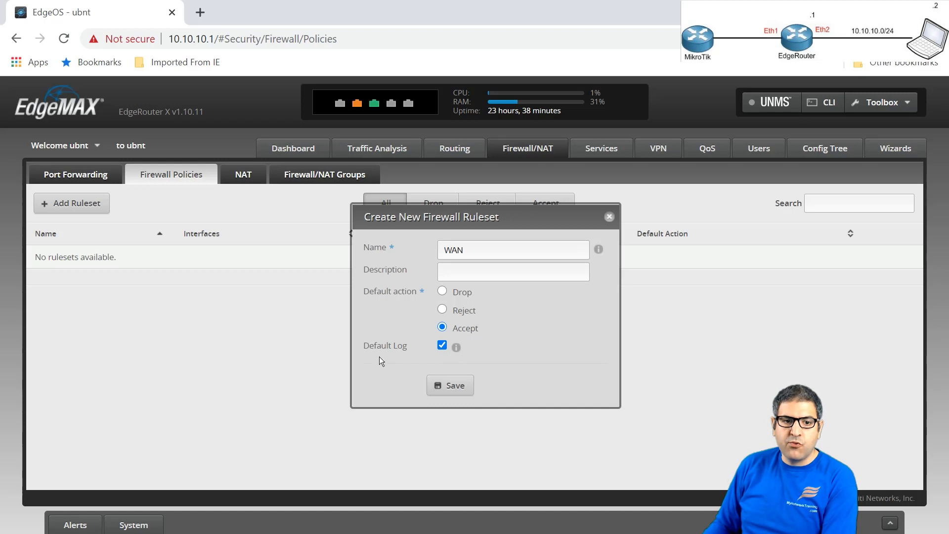
{"action": "left_click", "coordinate": [450, 388]}
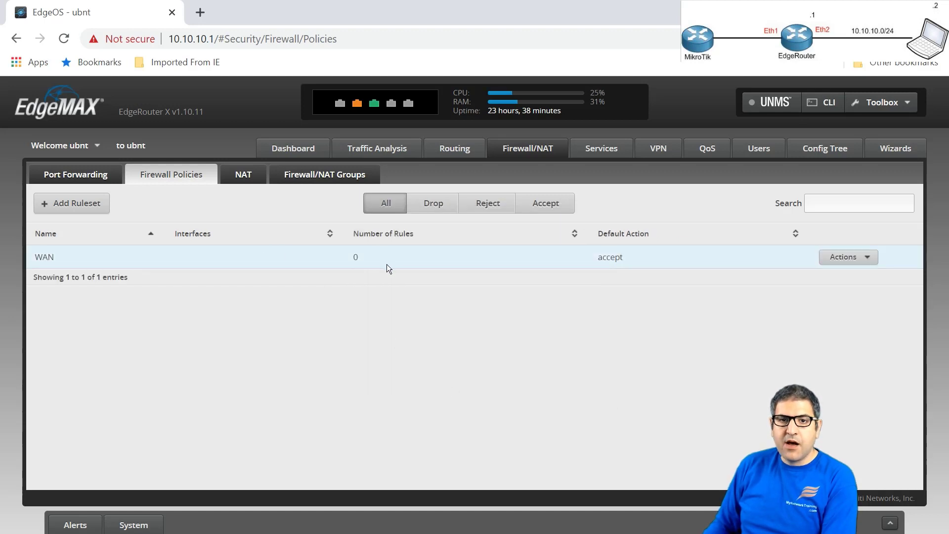
Add a new WAN rule described 'Block_Winbox' with Drop action, then return to OneNote
{"action": "left_click", "coordinate": [872, 261]}
{"action": "left_click", "coordinate": [846, 272]}
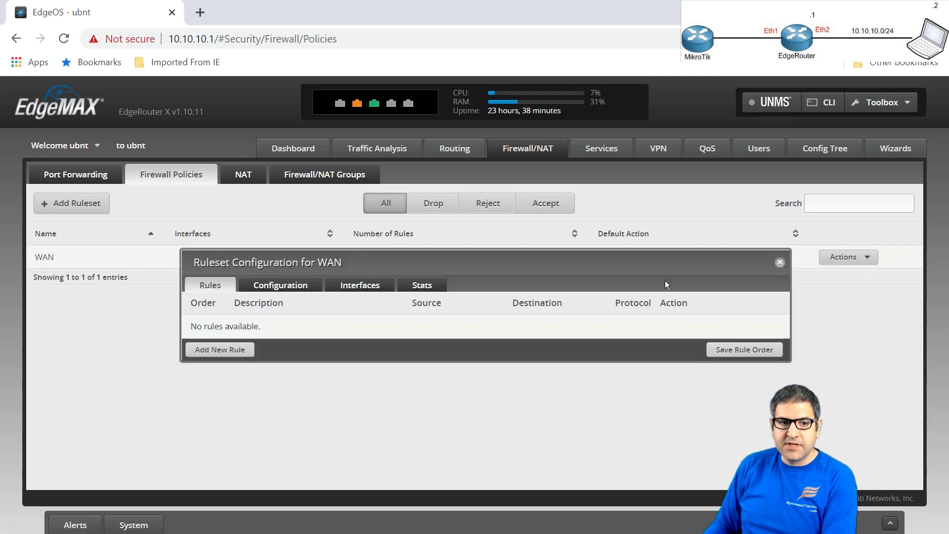
{"action": "left_click", "coordinate": [213, 352]}
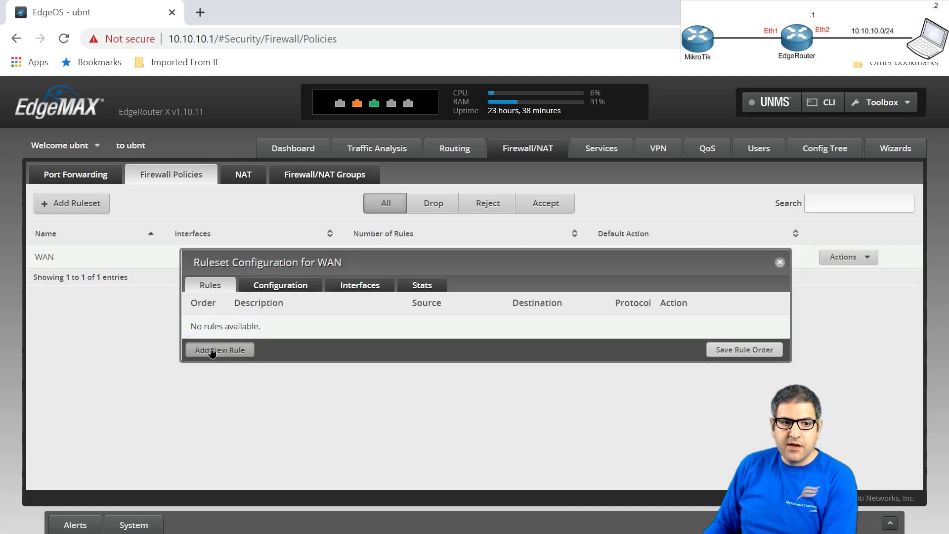
{"action": "left_click", "coordinate": [401, 195]}
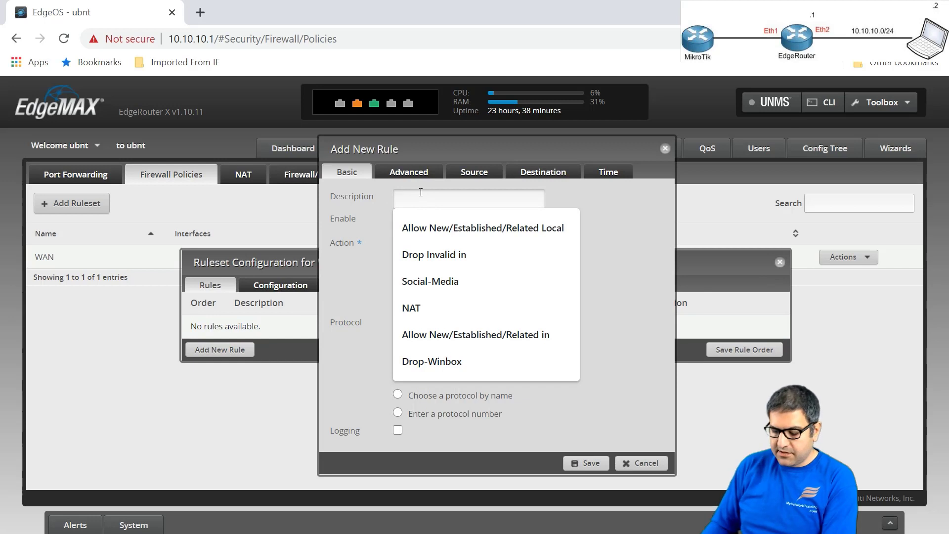
{"action": "type", "text": "Bl"}
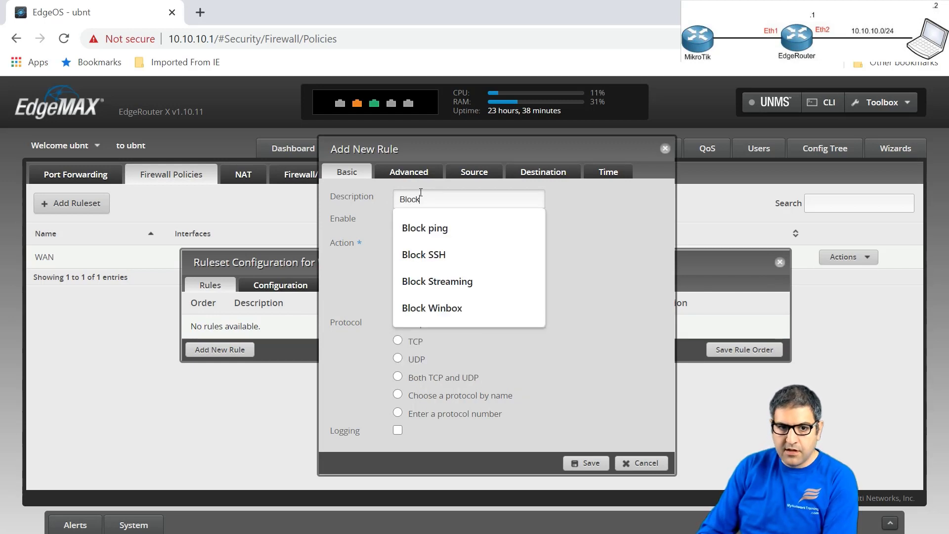
{"action": "type", "text": "ock_W"}
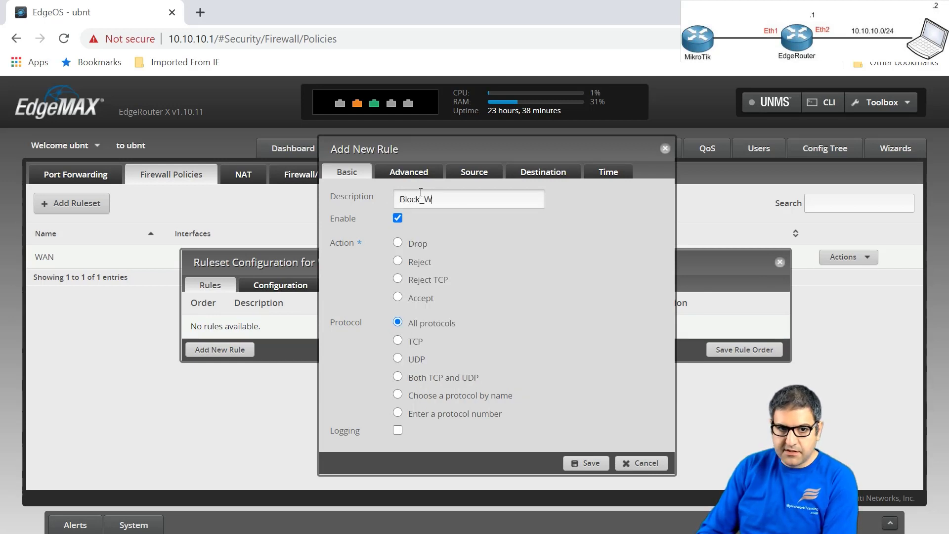
{"action": "type", "text": "inbox"}
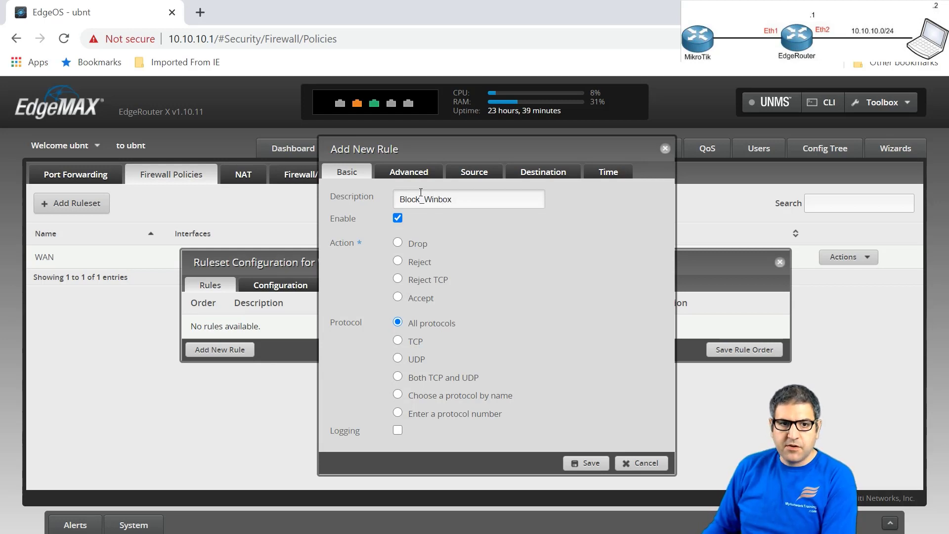
{"action": "left_click", "coordinate": [397, 243]}
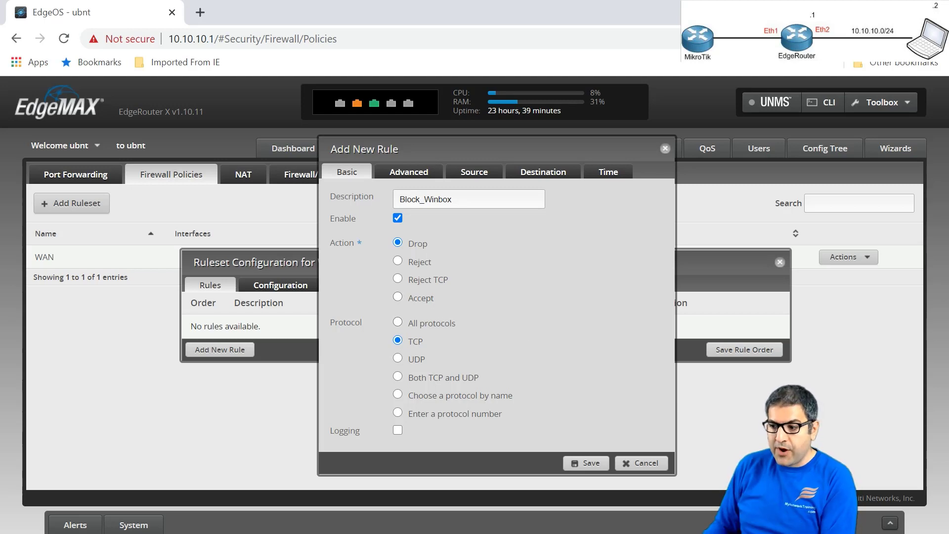
{"action": "key", "text": "alt+Tab"}
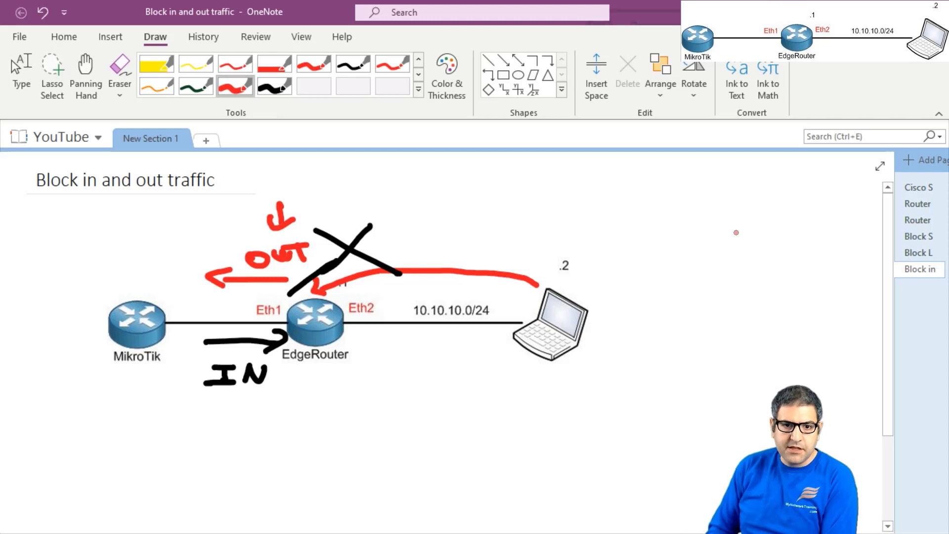
Draw a red arrow toward MikroTik on the diagram and label it 8291
{"action": "mouse_move", "coordinate": [233, 253]}
{"action": "left_mouse_down"}
{"action": "mouse_move", "coordinate": [149, 273]}
{"action": "mouse_move", "coordinate": [172, 278]}
{"action": "left_mouse_up"}
{"action": "mouse_move", "coordinate": [169, 221]}
{"action": "left_mouse_down"}
{"action": "mouse_move", "coordinate": [188, 218]}
{"action": "mouse_move", "coordinate": [205, 234]}
{"action": "mouse_move", "coordinate": [222, 217]}
{"action": "mouse_move", "coordinate": [239, 224]}
{"action": "left_mouse_up"}
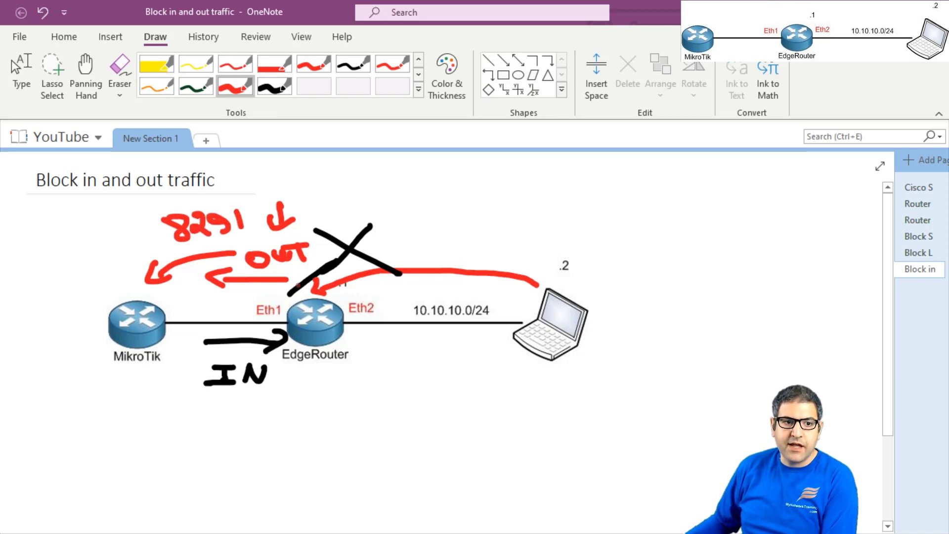
{"action": "left_click", "coordinate": [11, 60]}
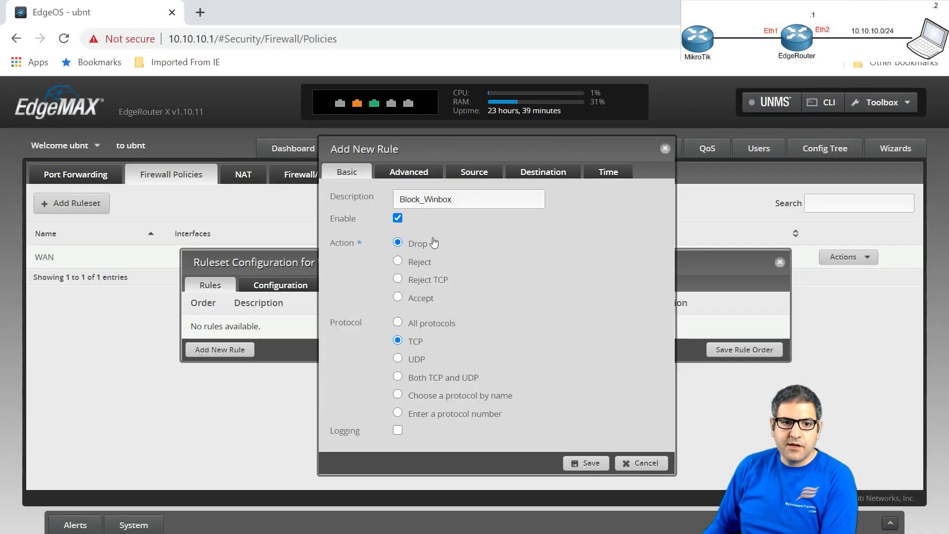
Set the Block_Winbox rule's destination port to 8291 and save the rule
{"action": "left_click", "coordinate": [533, 182]}
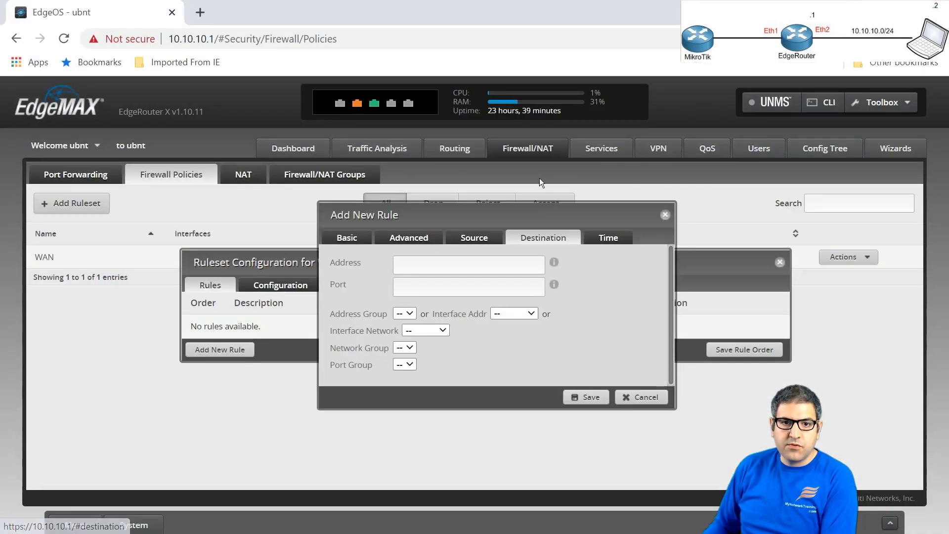
{"action": "left_click", "coordinate": [431, 290]}
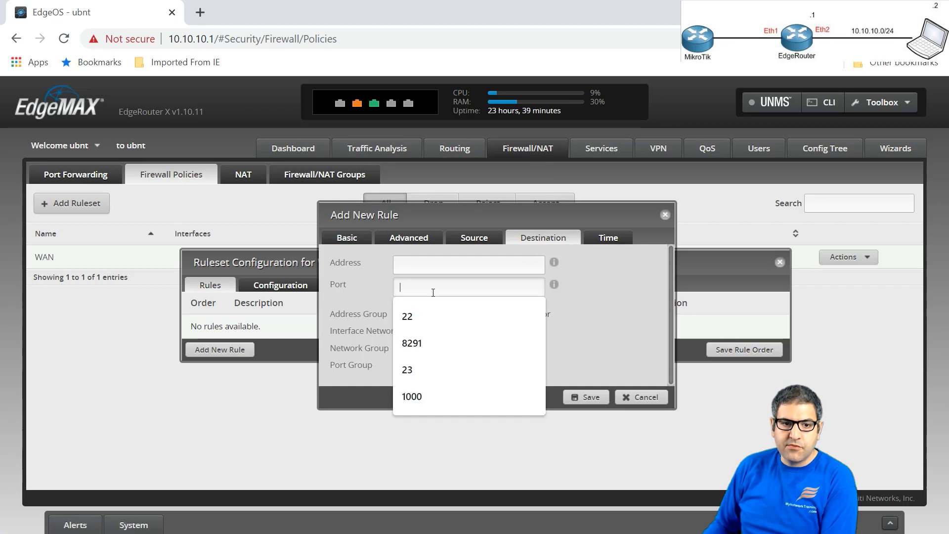
{"action": "type", "text": "8291"}
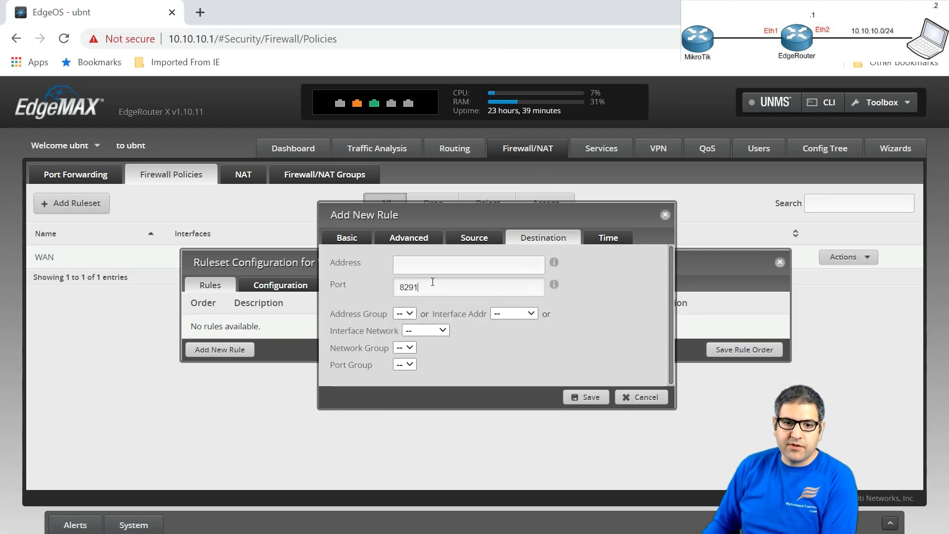
{"action": "left_click", "coordinate": [590, 398]}
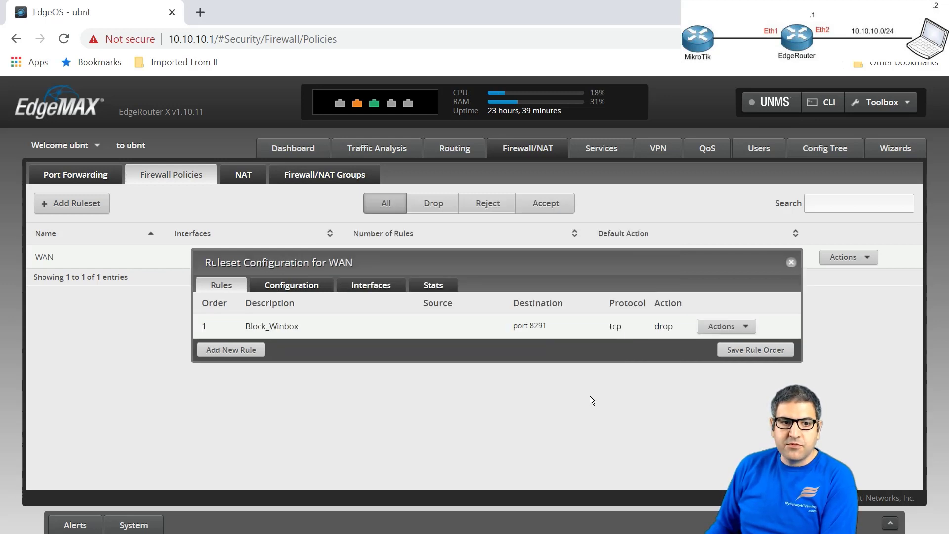
Apply the WAN ruleset to eth1 in the out direction, save it, and view its Stats
{"action": "left_click", "coordinate": [371, 288]}
{"action": "left_click", "coordinate": [289, 302]}
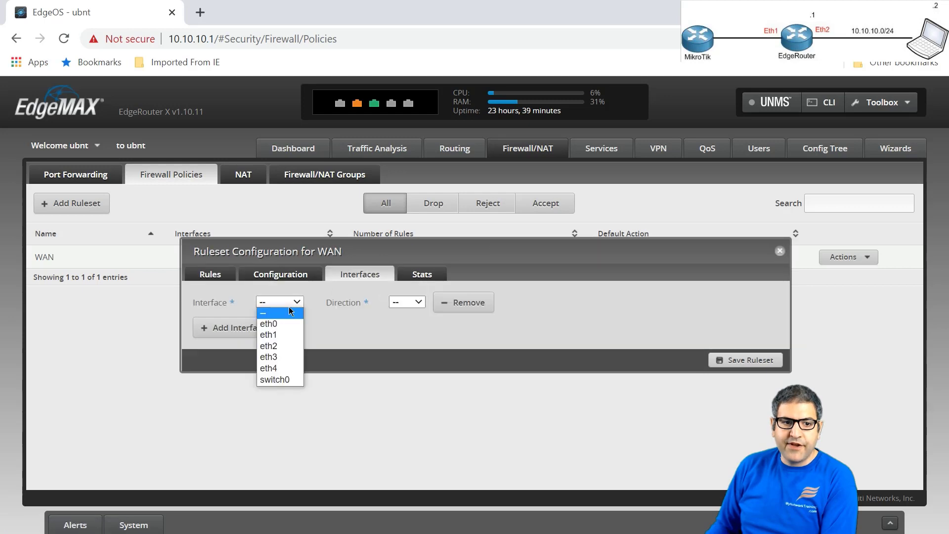
{"action": "left_click", "coordinate": [284, 334]}
{"action": "left_click", "coordinate": [410, 303]}
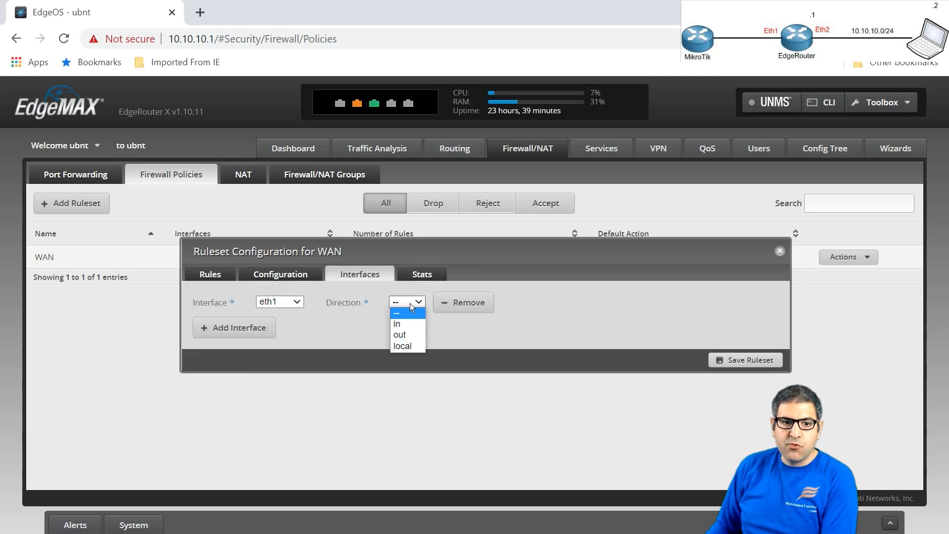
{"action": "left_click", "coordinate": [404, 335]}
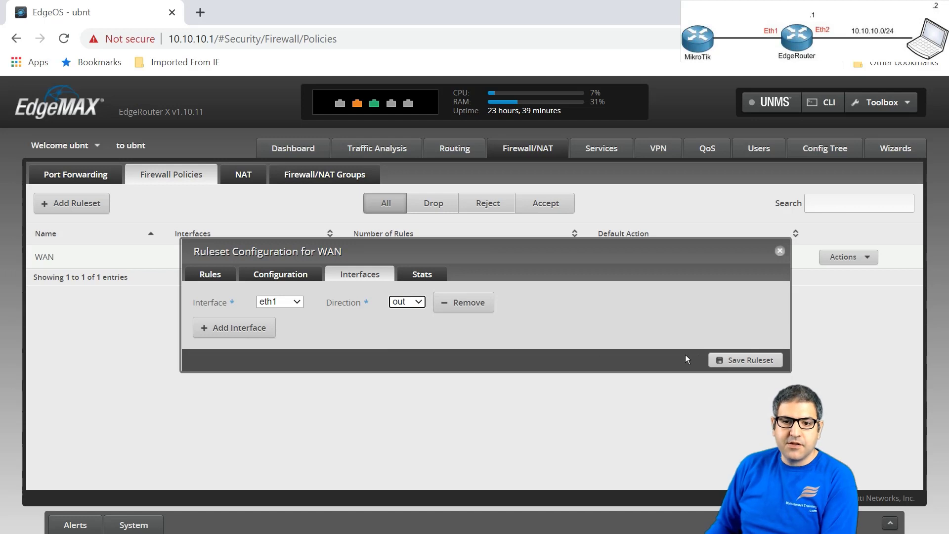
{"action": "left_click", "coordinate": [745, 360]}
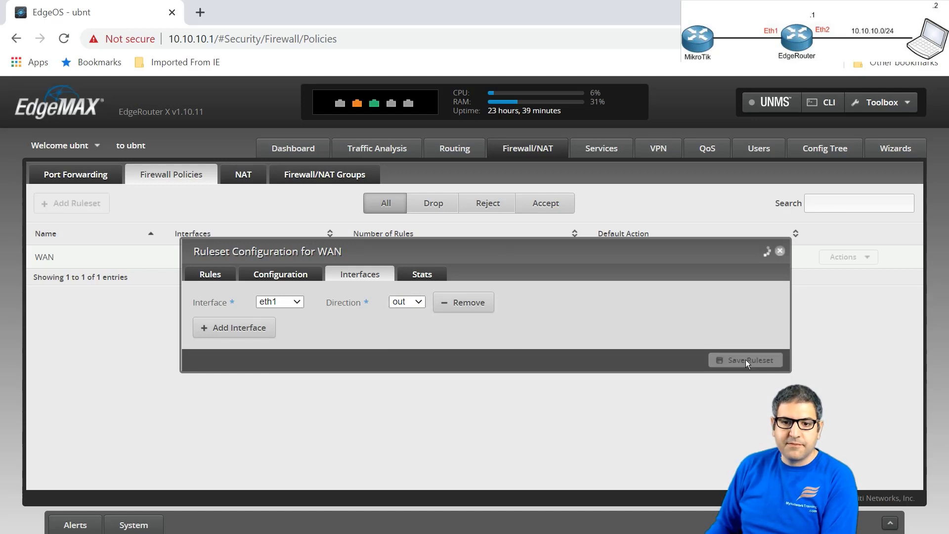
{"action": "left_click", "coordinate": [422, 275]}
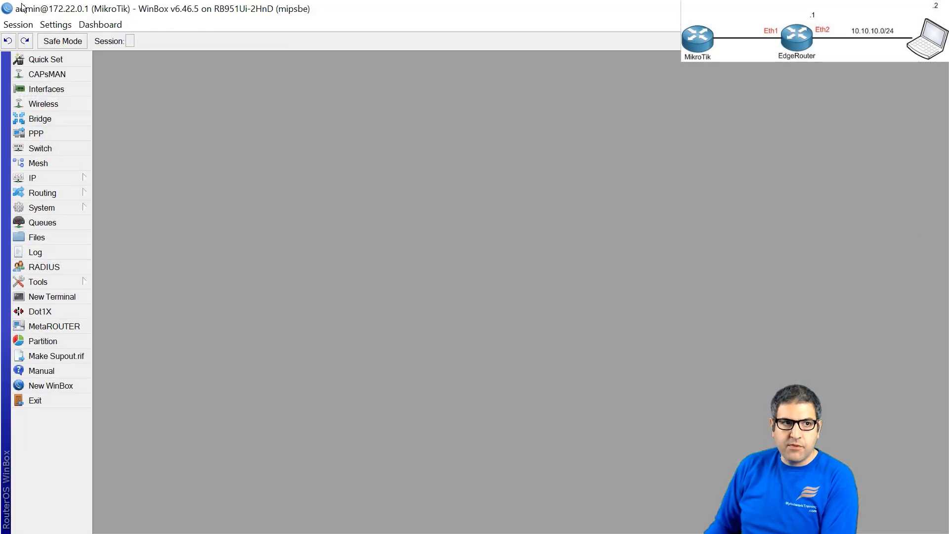
Disconnect WinBox from the MikroTik router and reconnect to 172.22.0.1
{"action": "left_click", "coordinate": [18, 25]}
{"action": "left_click", "coordinate": [57, 143]}
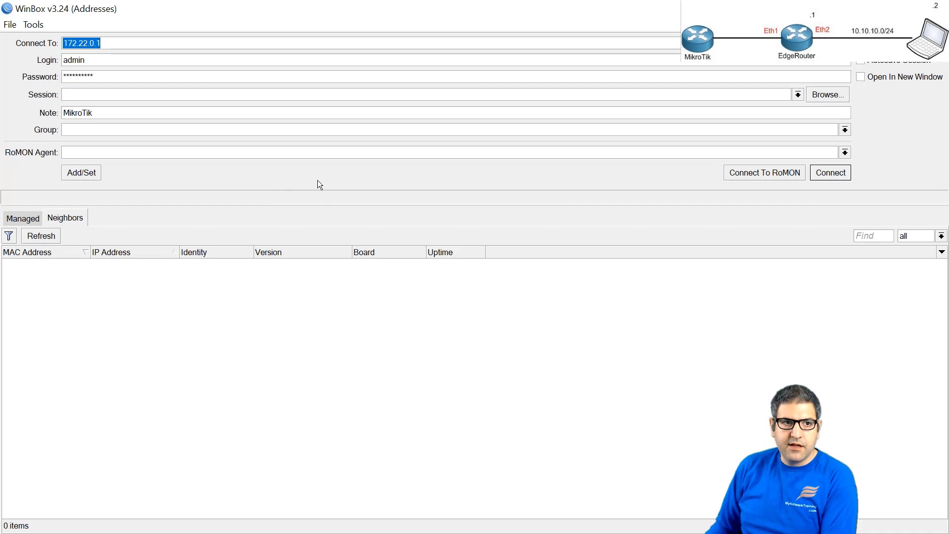
{"action": "left_click", "coordinate": [839, 174]}
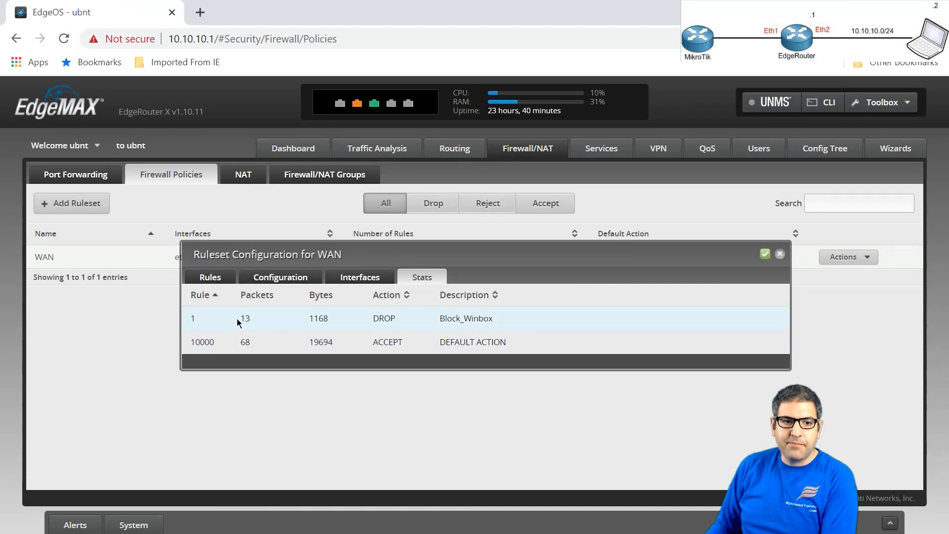
Highlight the Block_Winbox rule's packet and byte counters in the WAN ruleset stats
{"action": "left_click", "coordinate": [328, 316], "text": "shift"}
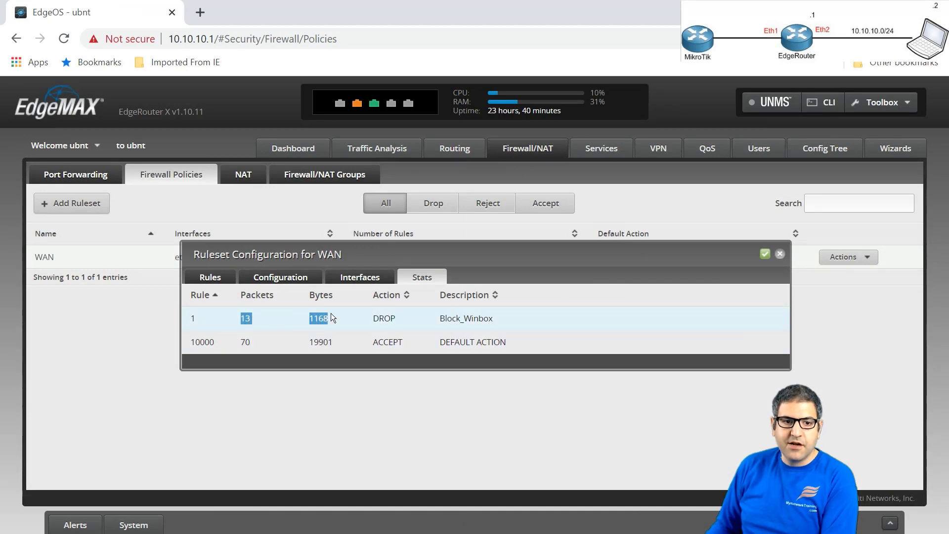
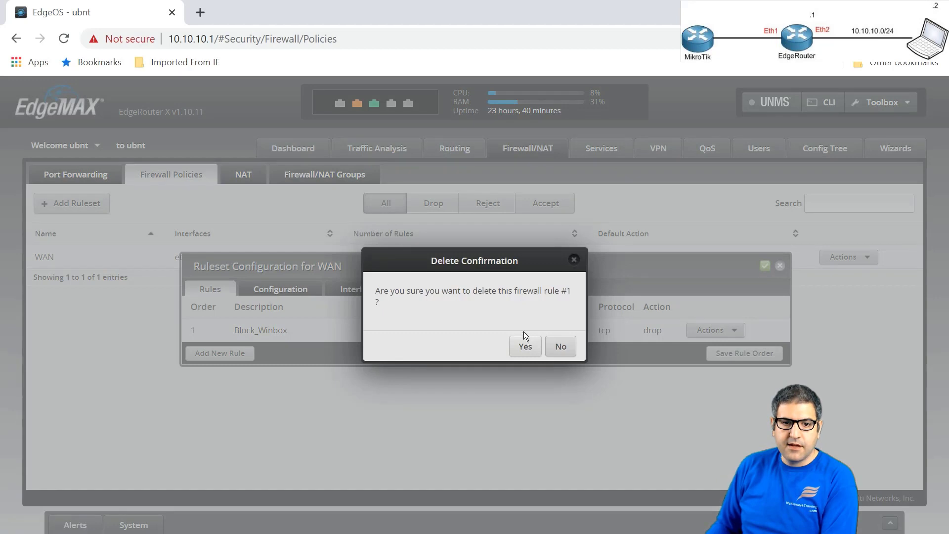
Confirm deleting Block_Winbox, then switch the WAN ruleset's eth1 direction to in and save
{"action": "left_click", "coordinate": [525, 347]}
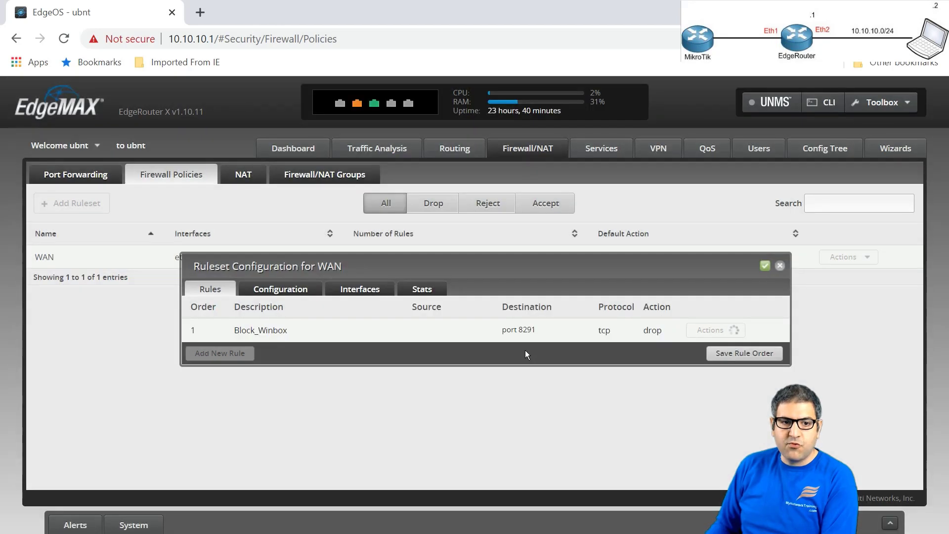
{"action": "left_click", "coordinate": [350, 286]}
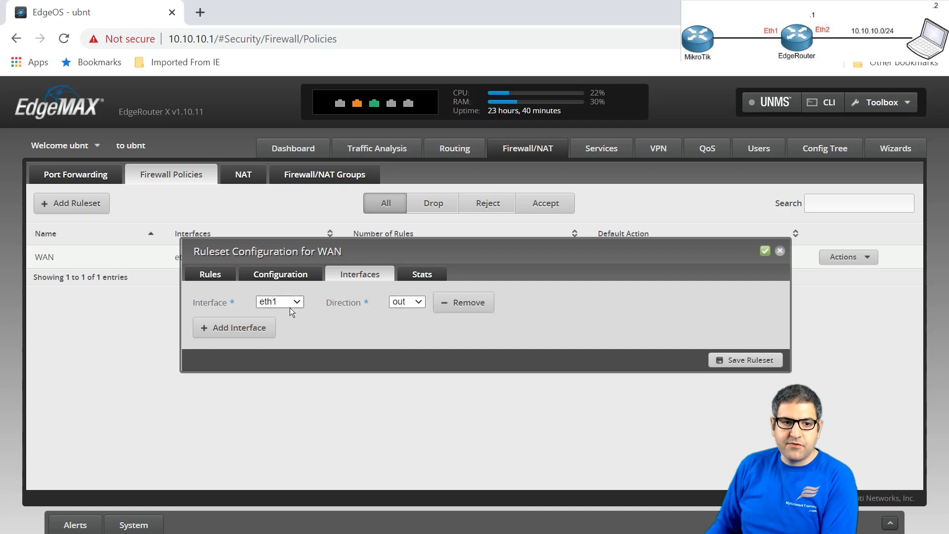
{"action": "left_click", "coordinate": [410, 303]}
{"action": "left_click", "coordinate": [409, 317]}
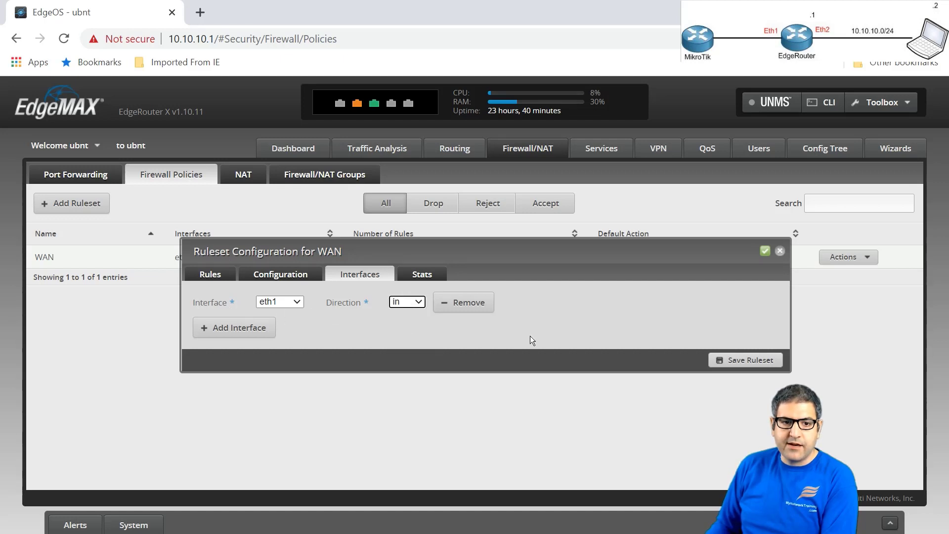
{"action": "left_click", "coordinate": [733, 358]}
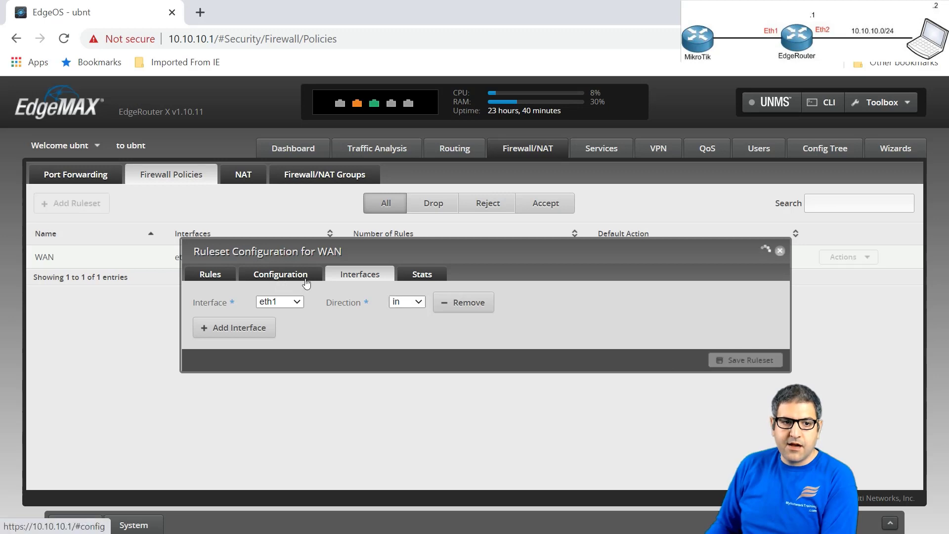
{"action": "key", "text": "alt+Tab"}
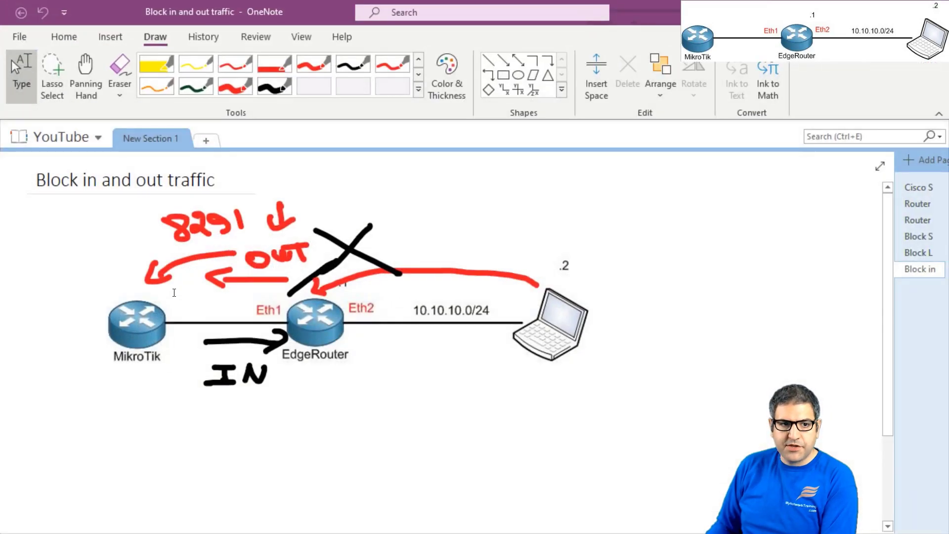
Lasso-select and delete the old hand-drawn annotations on the diagram
{"action": "left_click", "coordinate": [52, 77]}
{"action": "mouse_move", "coordinate": [376, 429]}
{"action": "left_mouse_down"}
{"action": "mouse_move", "coordinate": [415, 289]}
{"action": "mouse_move", "coordinate": [126, 200]}
{"action": "mouse_move", "coordinate": [114, 386]}
{"action": "left_mouse_up"}
{"action": "key", "text": "Delete"}
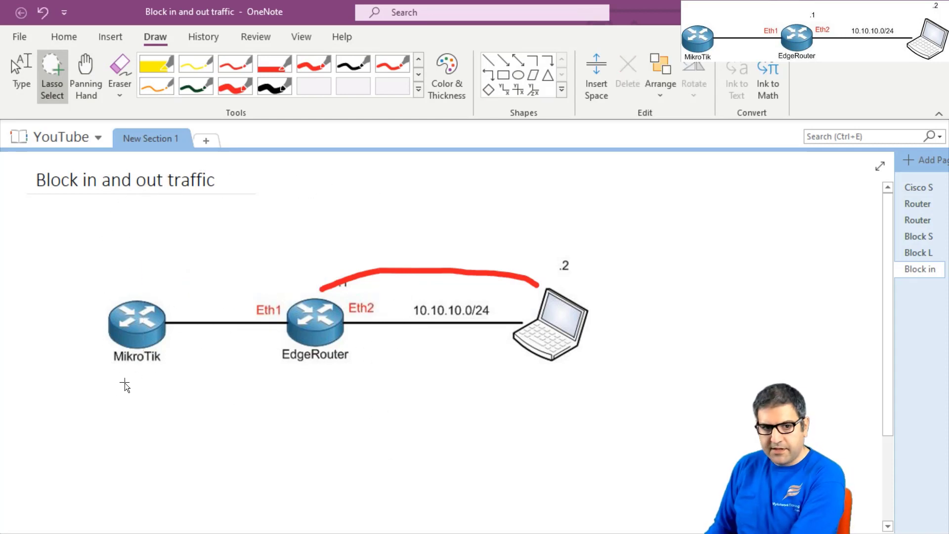
Draw red arrows tracing traffic between the EdgeRouter and MikroTik
{"action": "left_click", "coordinate": [225, 87]}
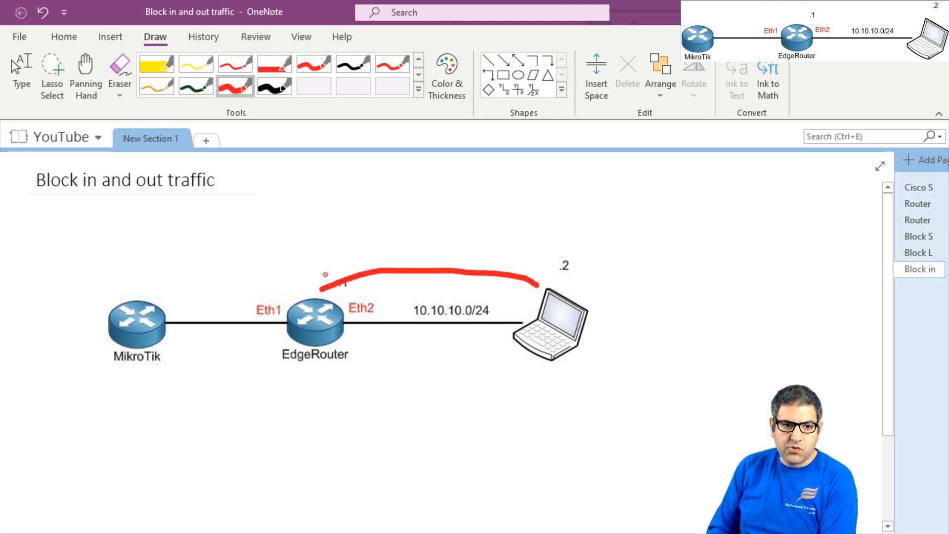
{"action": "mouse_move", "coordinate": [325, 274]}
{"action": "left_mouse_down"}
{"action": "mouse_move", "coordinate": [310, 291]}
{"action": "mouse_move", "coordinate": [340, 296]}
{"action": "left_mouse_up"}
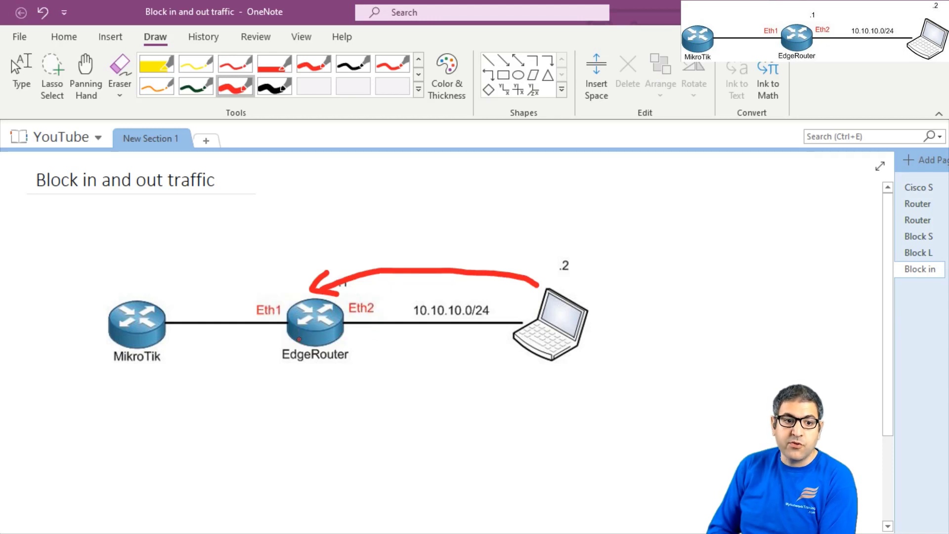
{"action": "mouse_move", "coordinate": [307, 292]}
{"action": "left_mouse_down"}
{"action": "mouse_move", "coordinate": [254, 273]}
{"action": "mouse_move", "coordinate": [149, 302]}
{"action": "left_mouse_up"}
{"action": "left_click_drag", "start_coordinate": [148, 301], "coordinate": [188, 298]}
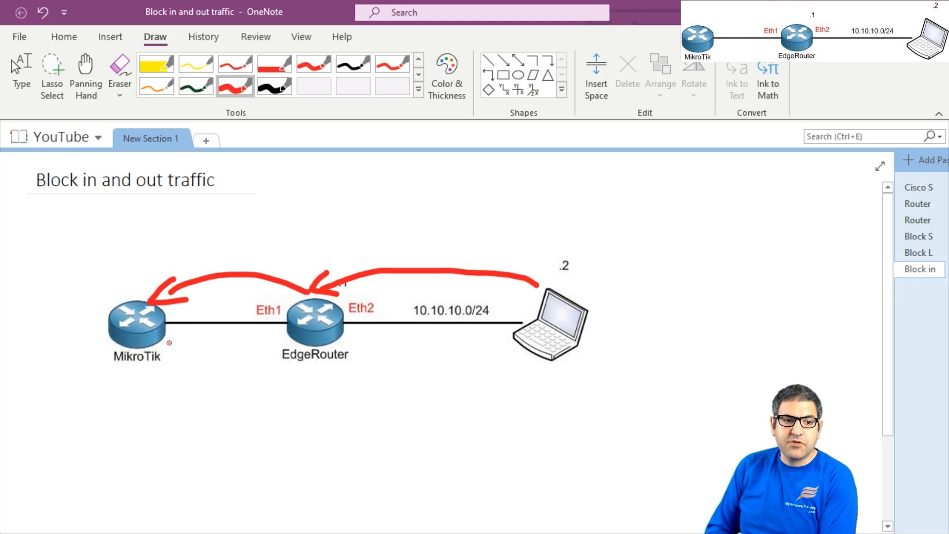
{"action": "mouse_move", "coordinate": [167, 342]}
{"action": "left_mouse_down"}
{"action": "mouse_move", "coordinate": [173, 352]}
{"action": "mouse_move", "coordinate": [223, 355]}
{"action": "mouse_move", "coordinate": [288, 334]}
{"action": "mouse_move", "coordinate": [289, 346]}
{"action": "mouse_move", "coordinate": [283, 329]}
{"action": "left_mouse_up"}
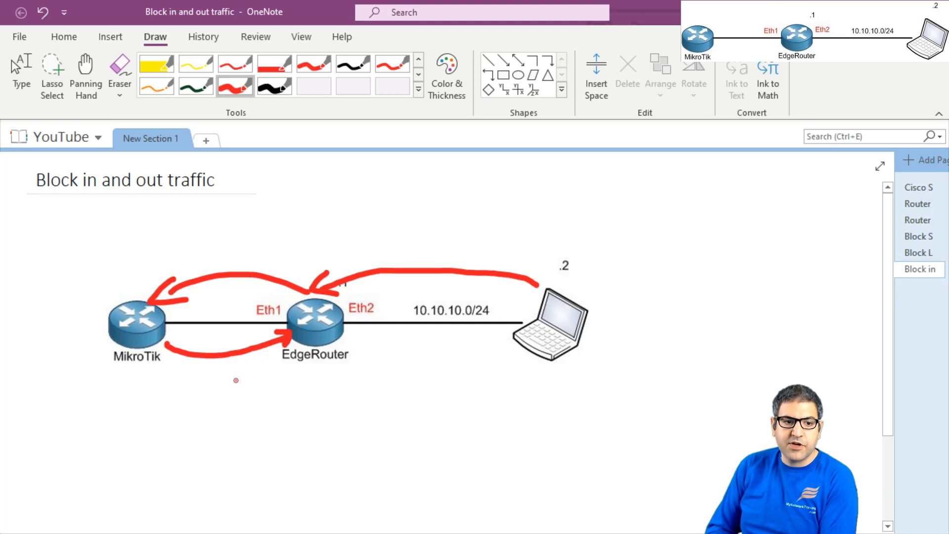
Handwrite 'WAN IN' under the lower arrow and the port number 8291 below it
{"action": "mouse_move", "coordinate": [224, 378]}
{"action": "left_mouse_down"}
{"action": "mouse_move", "coordinate": [234, 391]}
{"action": "mouse_move", "coordinate": [253, 378]}
{"action": "mouse_move", "coordinate": [308, 391]}
{"action": "left_mouse_up"}
{"action": "mouse_move", "coordinate": [298, 374]}
{"action": "left_mouse_down"}
{"action": "mouse_move", "coordinate": [316, 371]}
{"action": "mouse_move", "coordinate": [317, 389]}
{"action": "left_mouse_up"}
{"action": "mouse_move", "coordinate": [323, 389]}
{"action": "left_mouse_down"}
{"action": "mouse_move", "coordinate": [323, 378]}
{"action": "mouse_move", "coordinate": [344, 373]}
{"action": "left_mouse_up"}
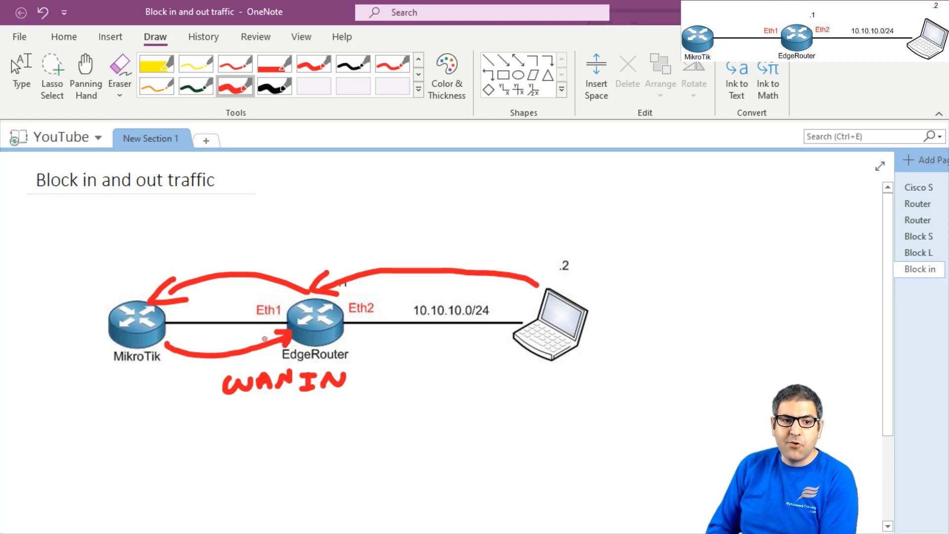
{"action": "mouse_move", "coordinate": [157, 407]}
{"action": "left_mouse_down"}
{"action": "mouse_move", "coordinate": [169, 425]}
{"action": "mouse_move", "coordinate": [194, 423]}
{"action": "mouse_move", "coordinate": [207, 439]}
{"action": "mouse_move", "coordinate": [240, 436]}
{"action": "left_mouse_up"}
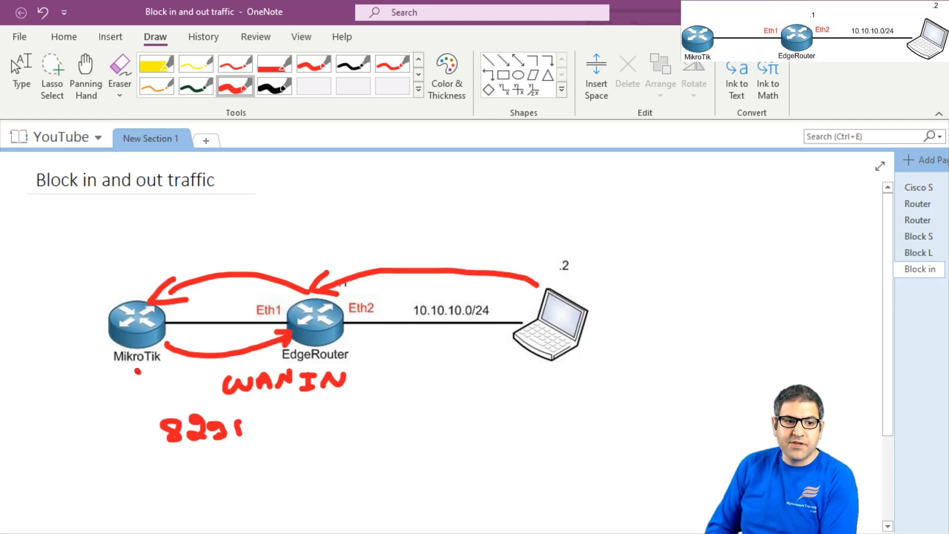
Add another curve and a downward arrow at MikroTik, and box the 8291 note
{"action": "mouse_move", "coordinate": [138, 370]}
{"action": "left_mouse_down"}
{"action": "mouse_move", "coordinate": [193, 385]}
{"action": "mouse_move", "coordinate": [280, 353]}
{"action": "mouse_move", "coordinate": [281, 365]}
{"action": "left_mouse_up"}
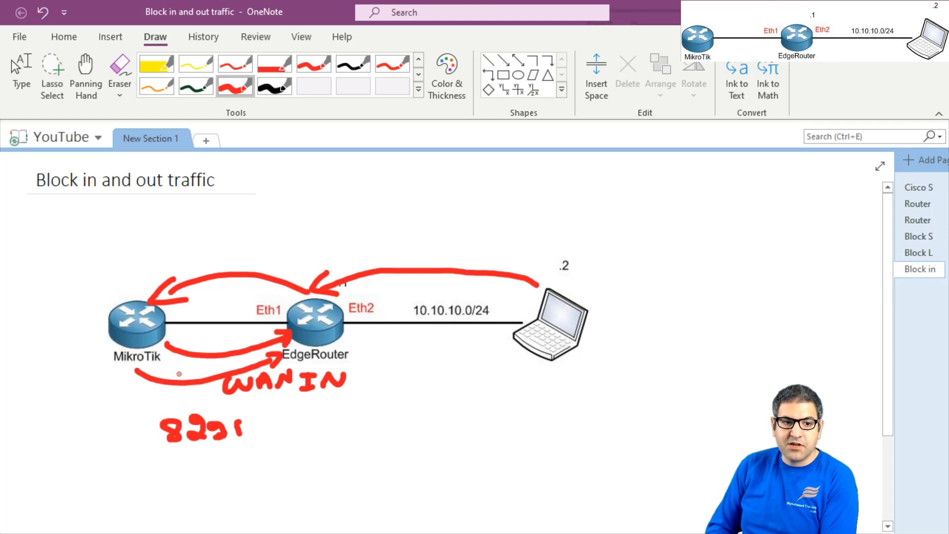
{"action": "mouse_move", "coordinate": [87, 272]}
{"action": "left_mouse_down"}
{"action": "mouse_move", "coordinate": [102, 304]}
{"action": "mouse_move", "coordinate": [114, 292]}
{"action": "left_mouse_up"}
{"action": "mouse_move", "coordinate": [158, 430]}
{"action": "left_mouse_down"}
{"action": "mouse_move", "coordinate": [151, 443]}
{"action": "mouse_move", "coordinate": [247, 444]}
{"action": "mouse_move", "coordinate": [249, 431]}
{"action": "left_mouse_up"}
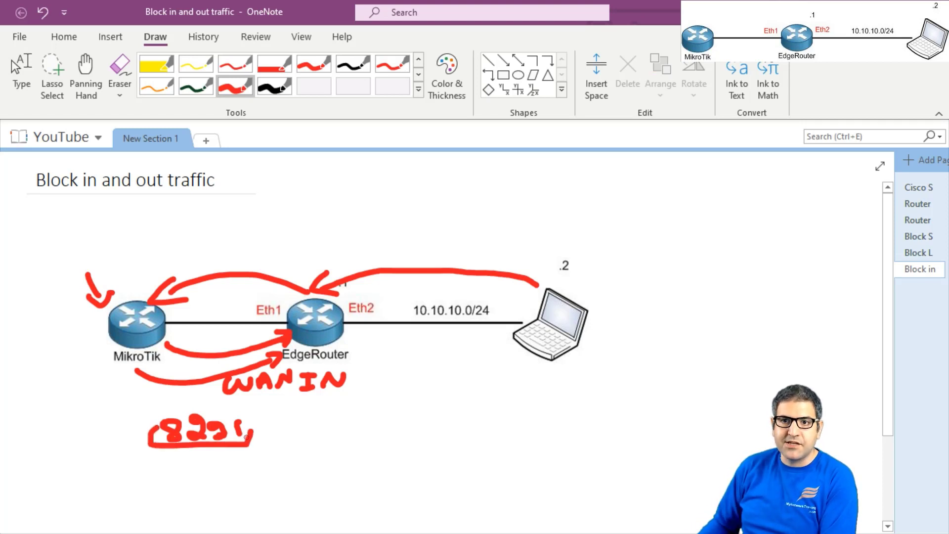
{"action": "key", "text": "Escape"}
{"action": "left_click", "coordinate": [144, 458]}
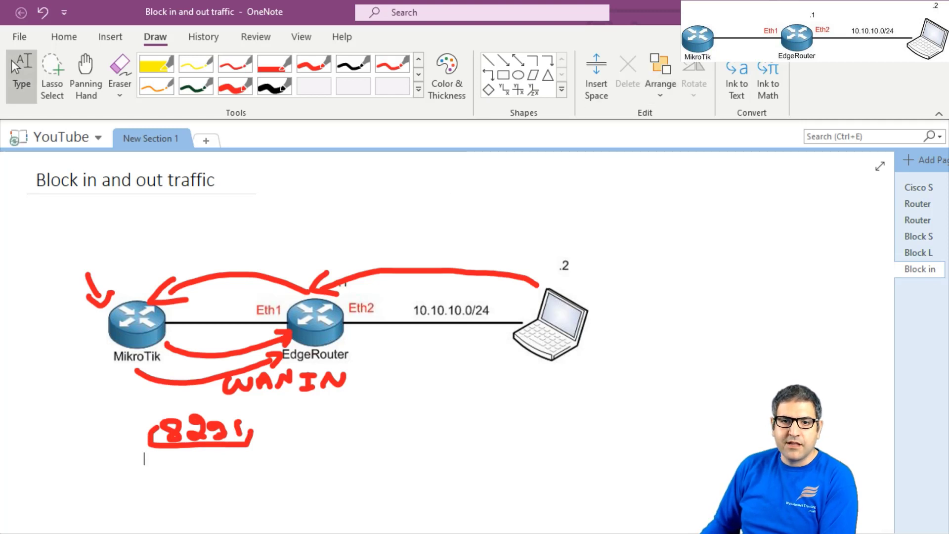
{"action": "key", "text": "alt+Tab"}
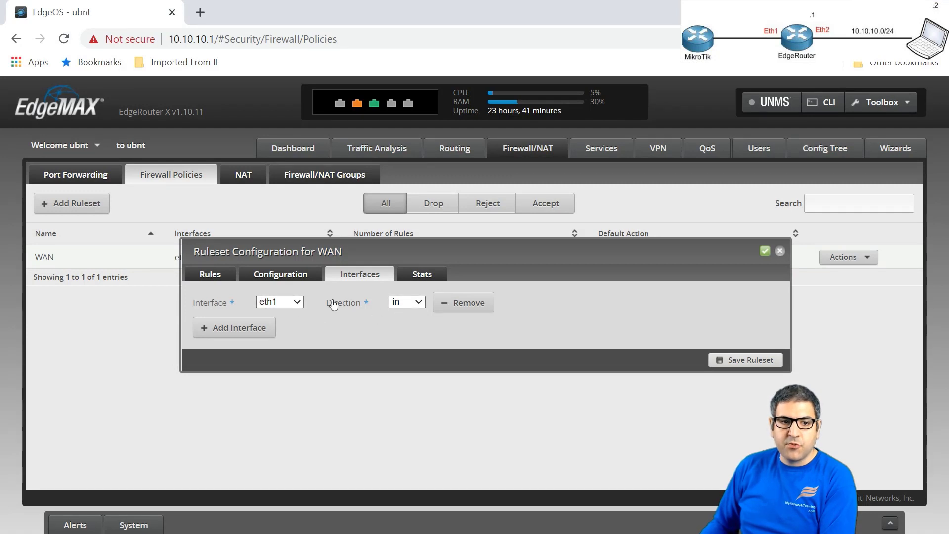
Start a new WAN rule described Drop-Winbox with action Drop and protocol TCP
{"action": "left_click", "coordinate": [279, 274]}
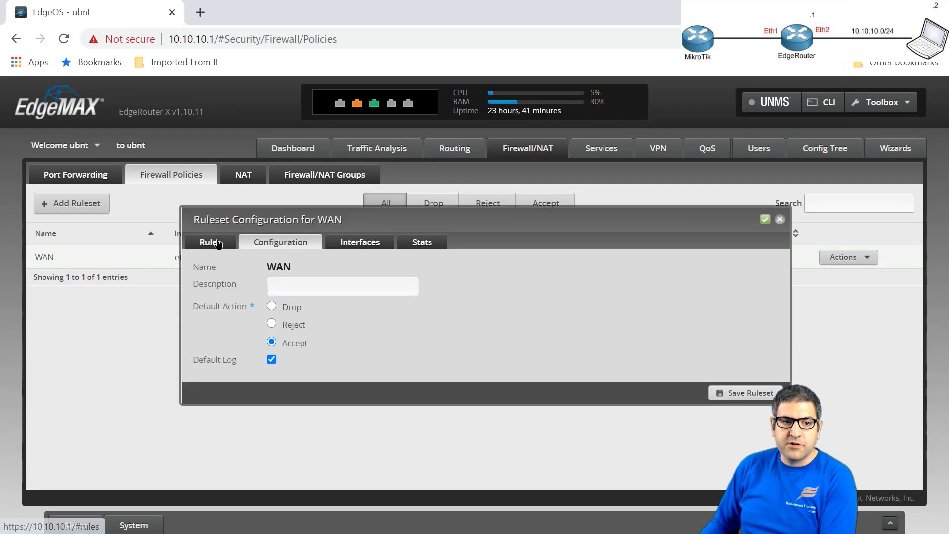
{"action": "left_click", "coordinate": [210, 242]}
{"action": "left_click", "coordinate": [216, 349]}
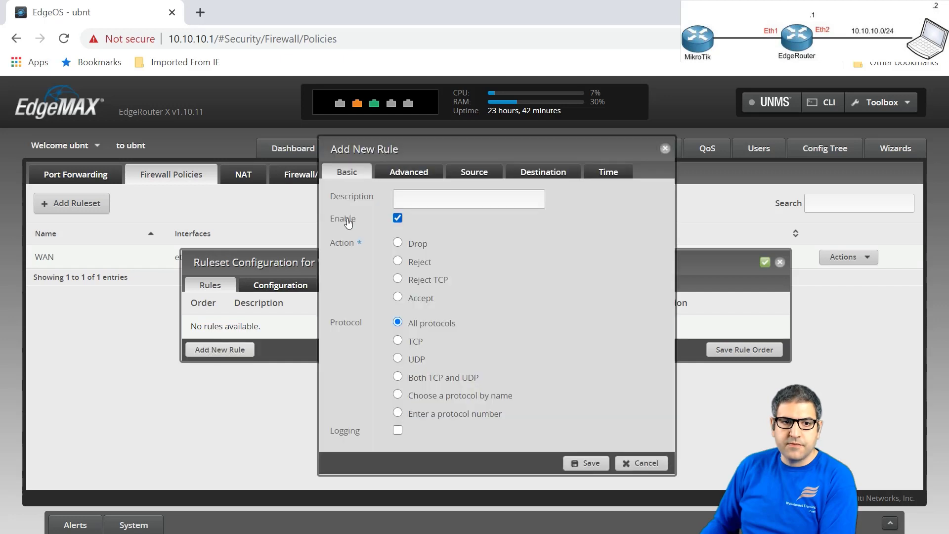
{"action": "left_click", "coordinate": [400, 198]}
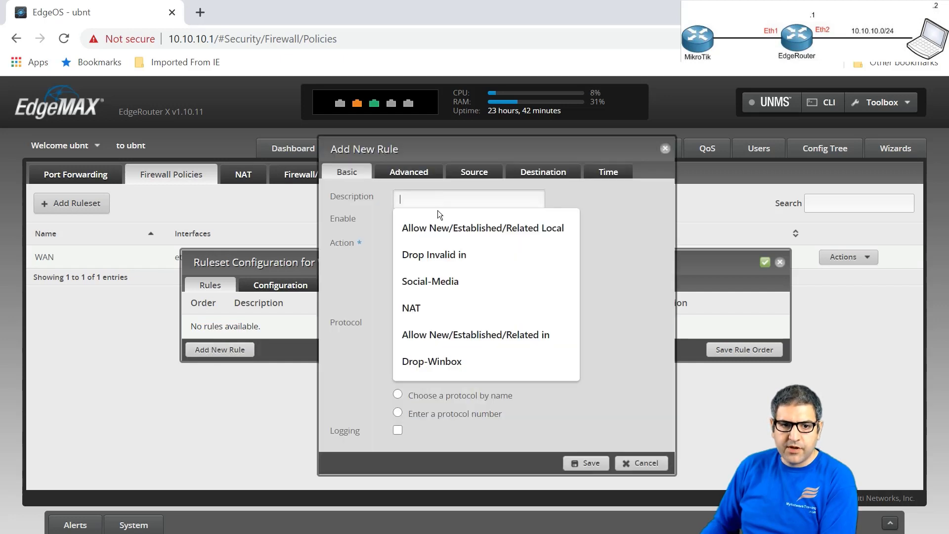
{"action": "left_click", "coordinate": [439, 363]}
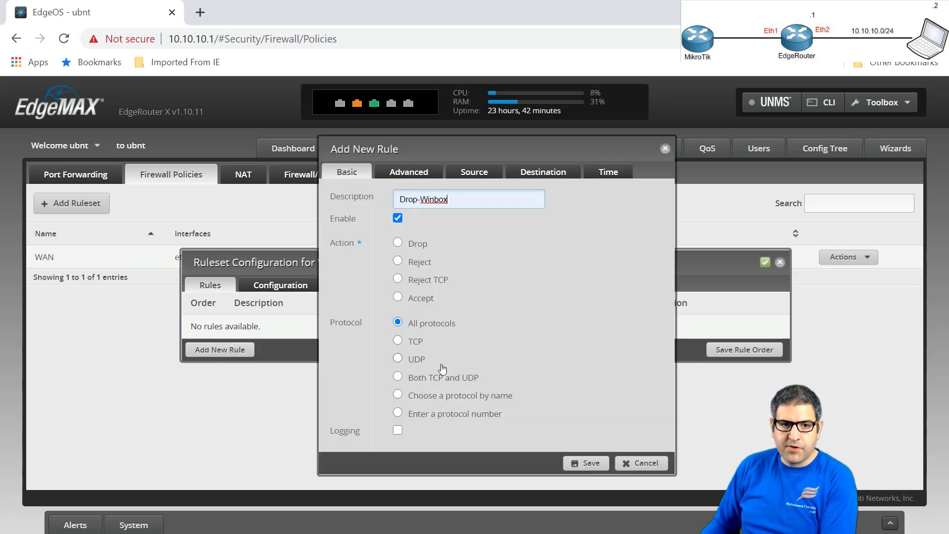
{"action": "left_click", "coordinate": [399, 242]}
{"action": "left_click", "coordinate": [399, 341]}
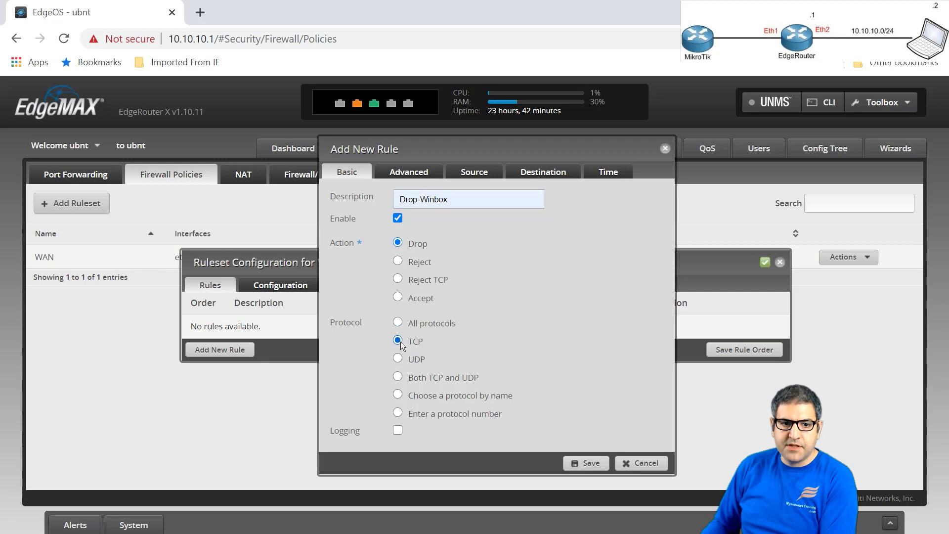
Set the rule's source port to 8291, save it, and view the ruleset stats
{"action": "left_click", "coordinate": [494, 174]}
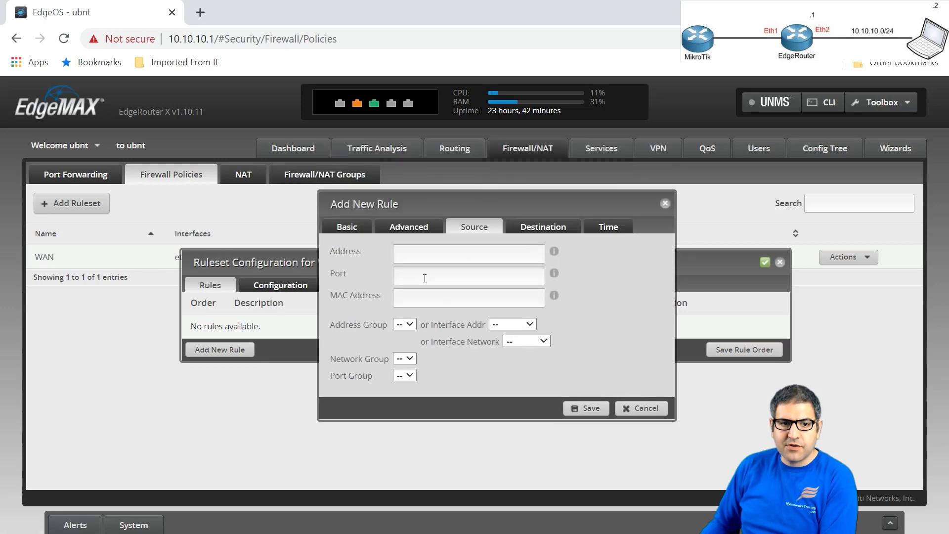
{"action": "type", "text": "8291"}
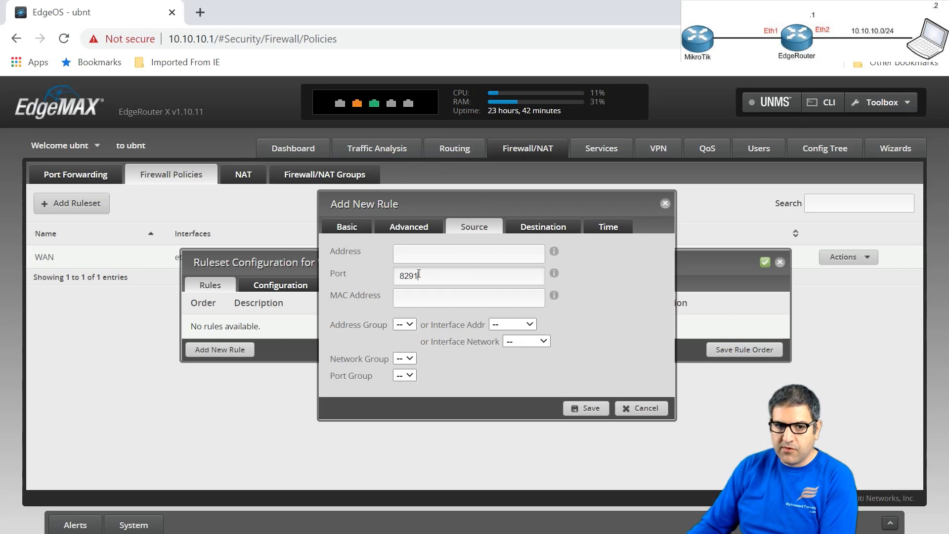
{"action": "left_click", "coordinate": [578, 410]}
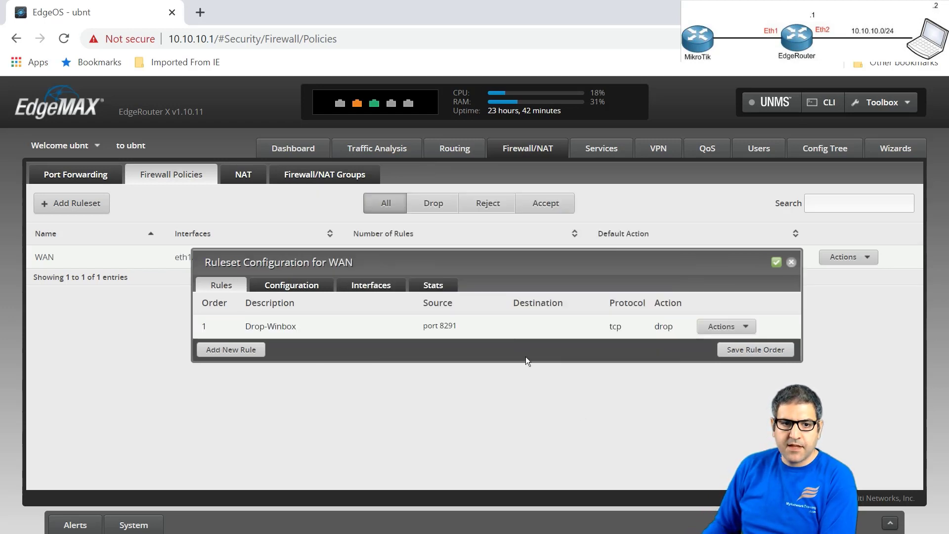
{"action": "left_click", "coordinate": [437, 286]}
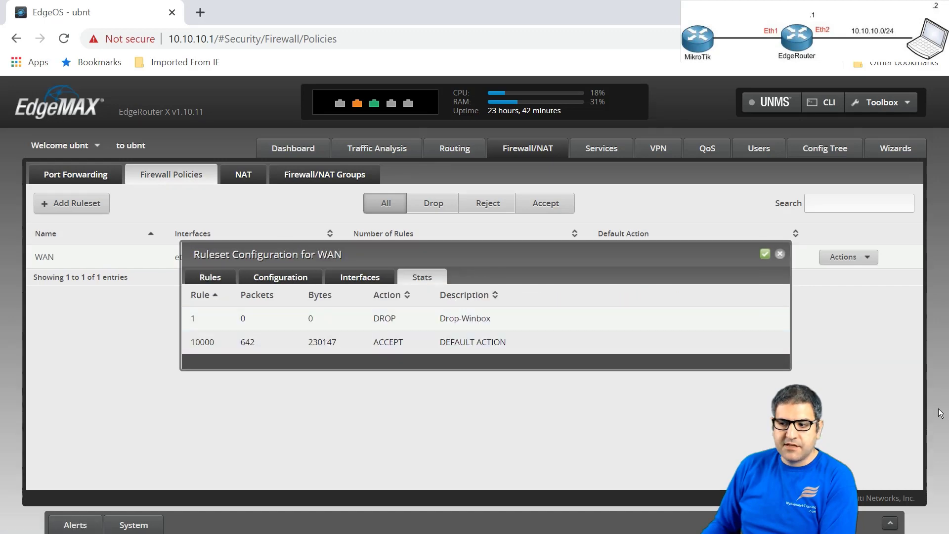
Try a WinBox connection to 172.22.0.1, then return to the EdgeOS rule list
{"action": "key", "text": "alt+Tab"}
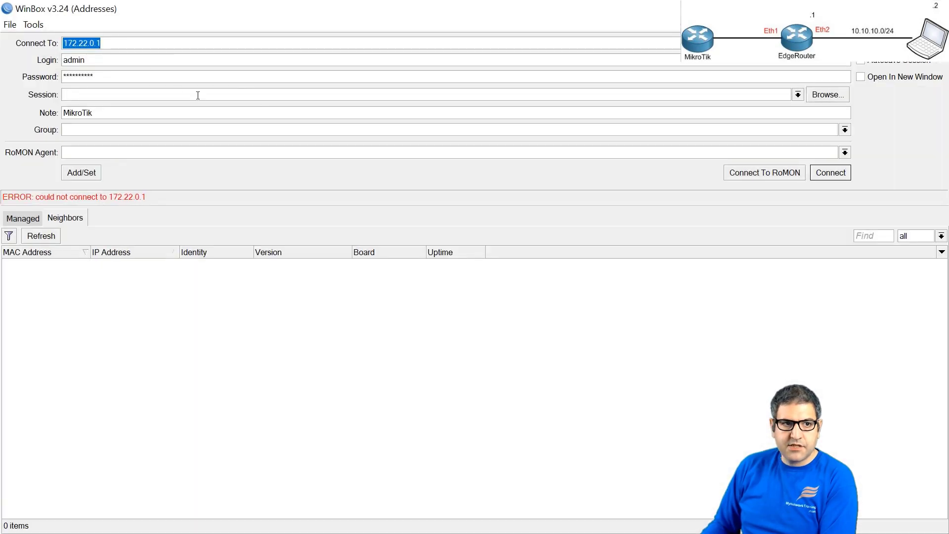
{"action": "left_click", "coordinate": [830, 173]}
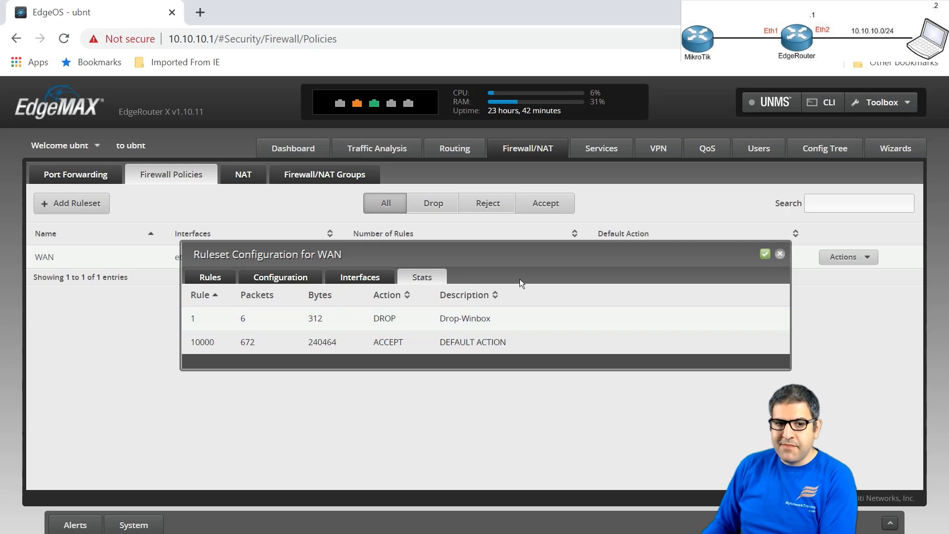
{"action": "left_click", "coordinate": [216, 280]}
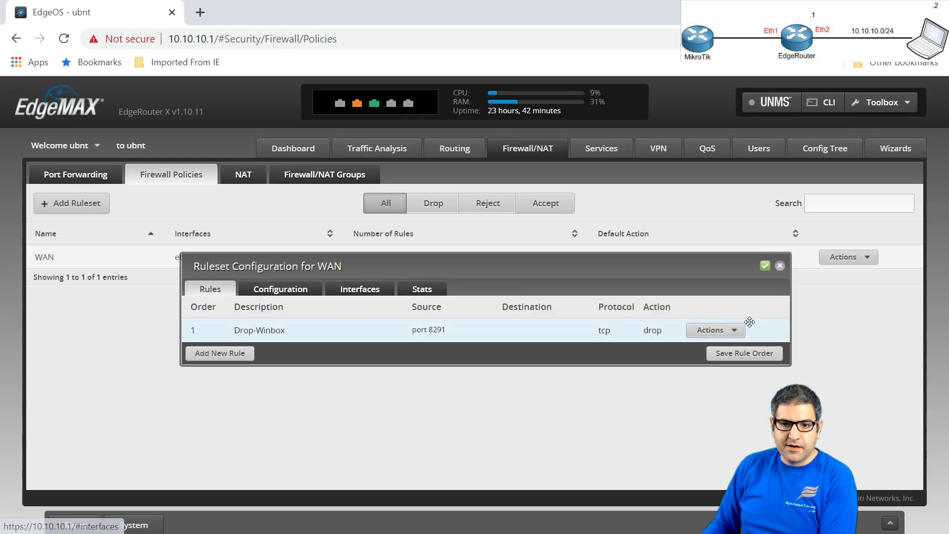
Edit Drop-Winbox to clear source port 8291, set destination port 8291, and save
{"action": "left_click", "coordinate": [715, 331]}
{"action": "left_click", "coordinate": [717, 347]}
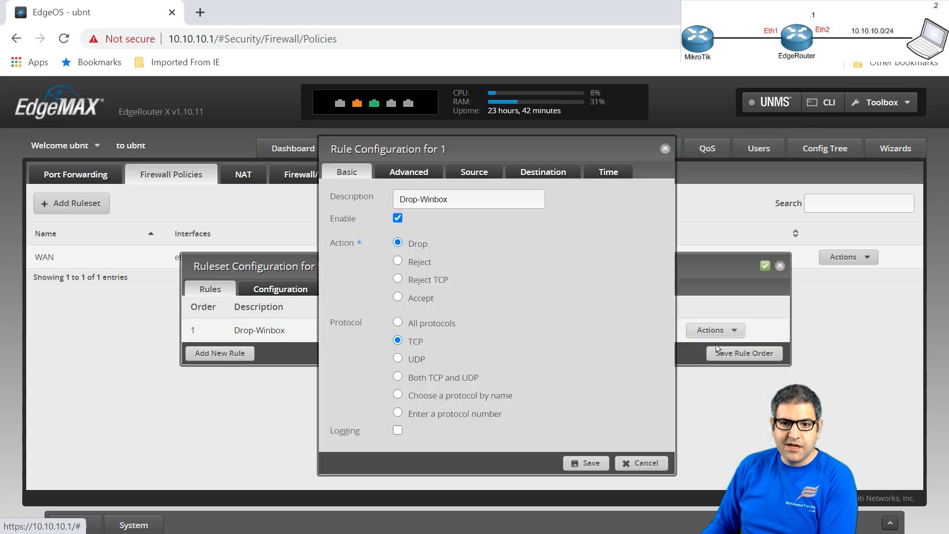
{"action": "left_click", "coordinate": [480, 174]}
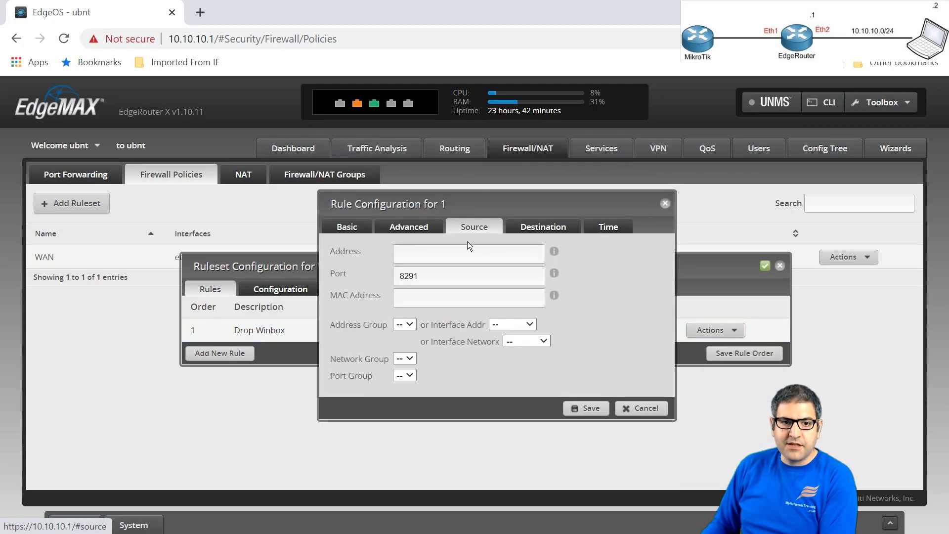
{"action": "left_click_drag", "start_coordinate": [447, 276], "coordinate": [394, 280]}
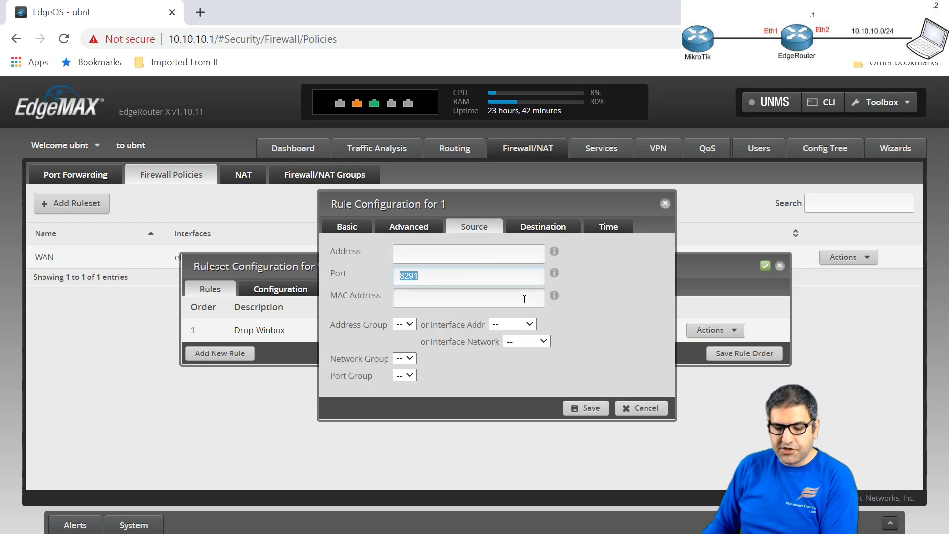
{"action": "key", "text": "BackSpace"}
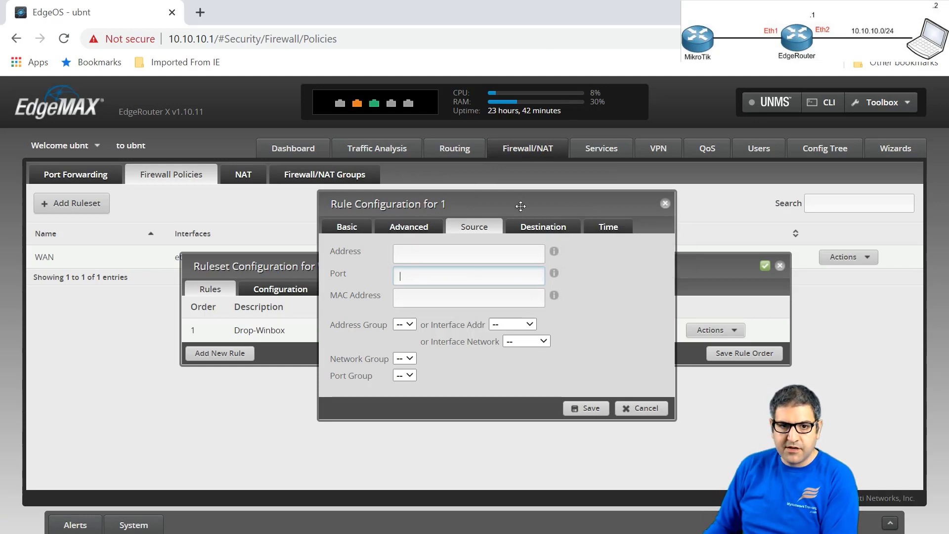
{"action": "left_click", "coordinate": [543, 229]}
{"action": "left_click", "coordinate": [439, 285]}
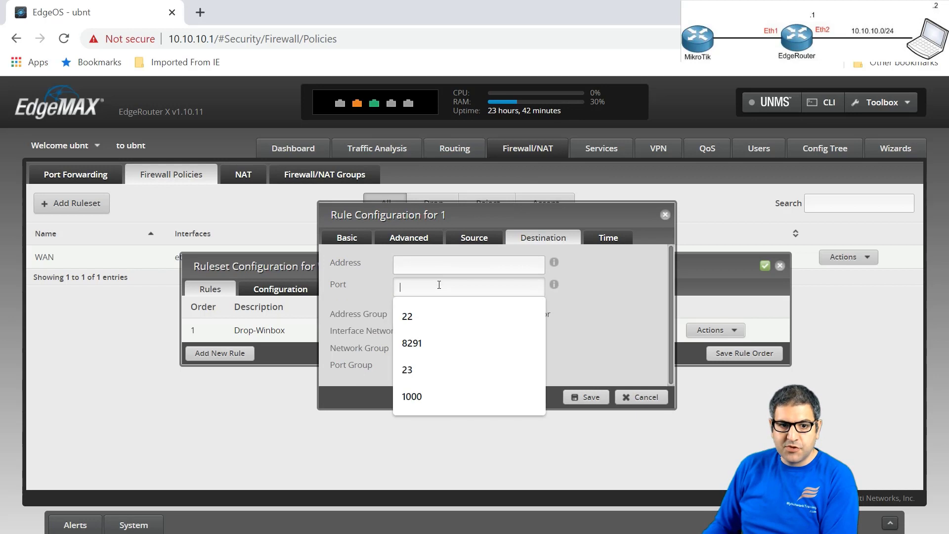
{"action": "left_click", "coordinate": [438, 342]}
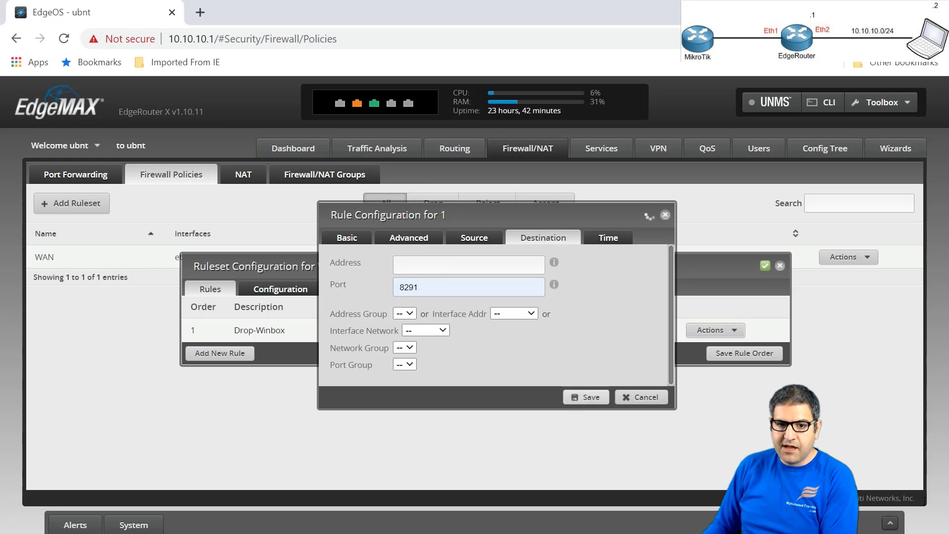
{"action": "left_click", "coordinate": [582, 399]}
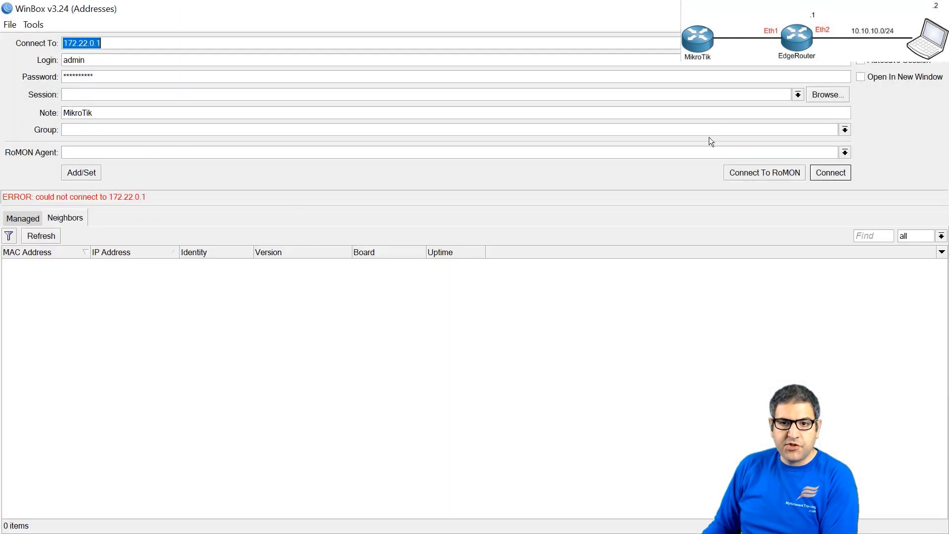
Connect WinBox to the MikroTik at 172.22.0.1, then return to OneNote
{"action": "left_click", "coordinate": [846, 175]}
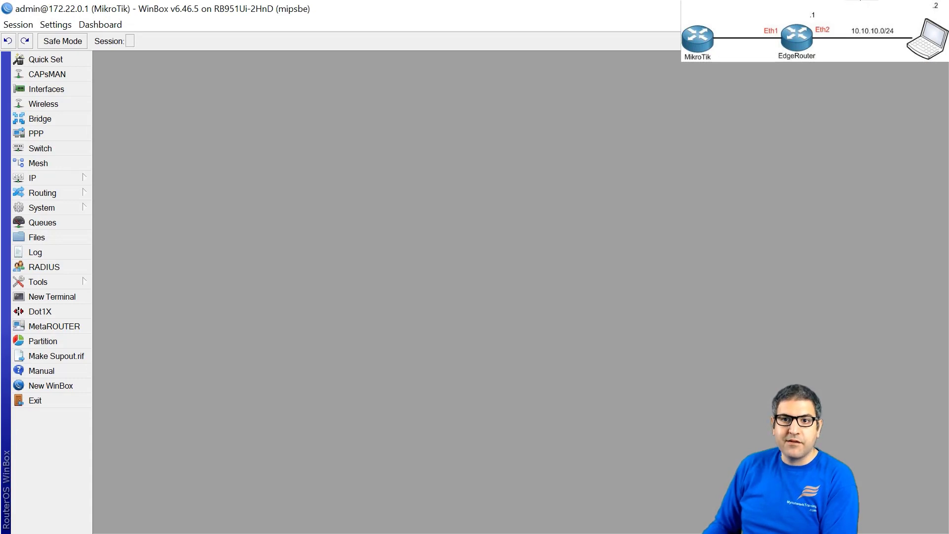
{"action": "key", "text": "alt+Tab"}
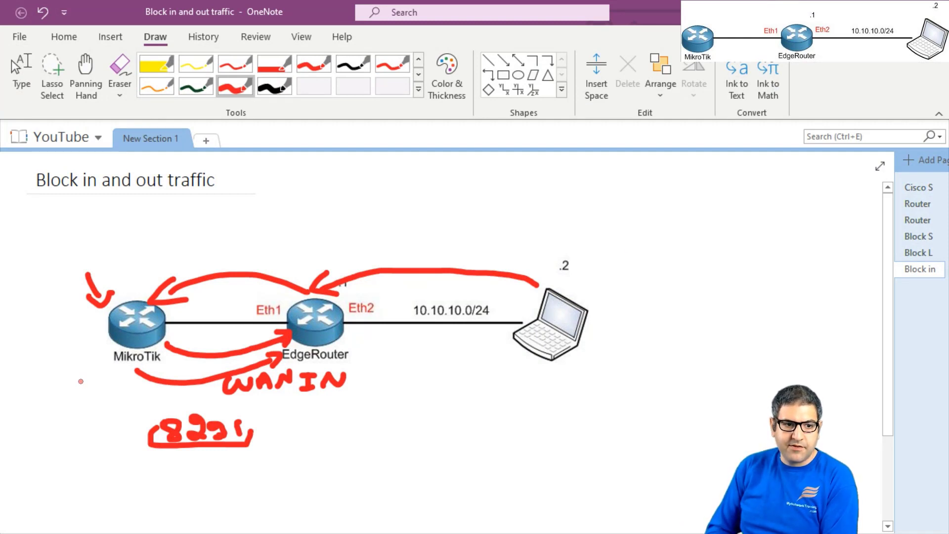
Circle the old 8291 note, draw an arrow under the laptop, and write a boxed 8291
{"action": "mouse_move", "coordinate": [102, 379]}
{"action": "left_mouse_down"}
{"action": "mouse_move", "coordinate": [96, 404]}
{"action": "mouse_move", "coordinate": [198, 478]}
{"action": "mouse_move", "coordinate": [310, 420]}
{"action": "mouse_move", "coordinate": [314, 407]}
{"action": "mouse_move", "coordinate": [334, 413]}
{"action": "left_mouse_up"}
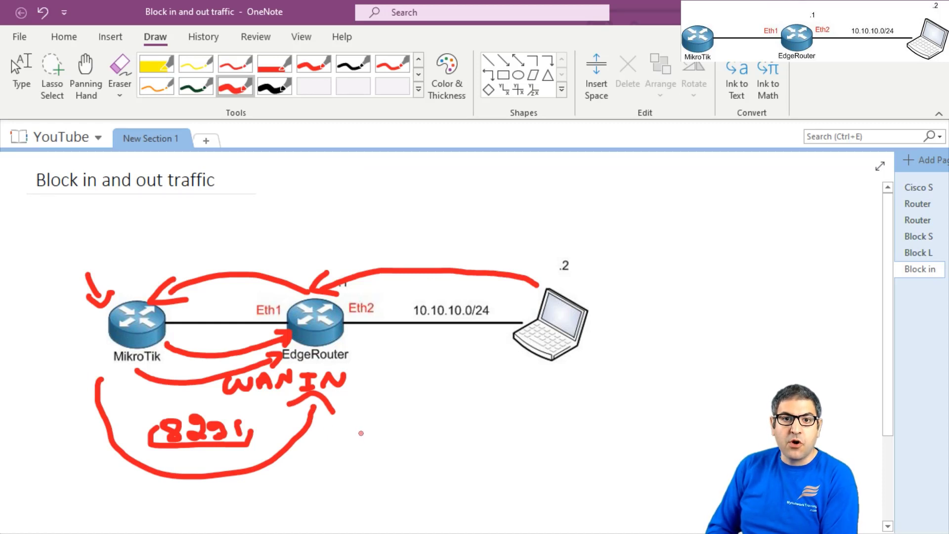
{"action": "left_click_drag", "start_coordinate": [551, 375], "coordinate": [552, 400]}
{"action": "left_click_drag", "start_coordinate": [535, 391], "coordinate": [570, 382]}
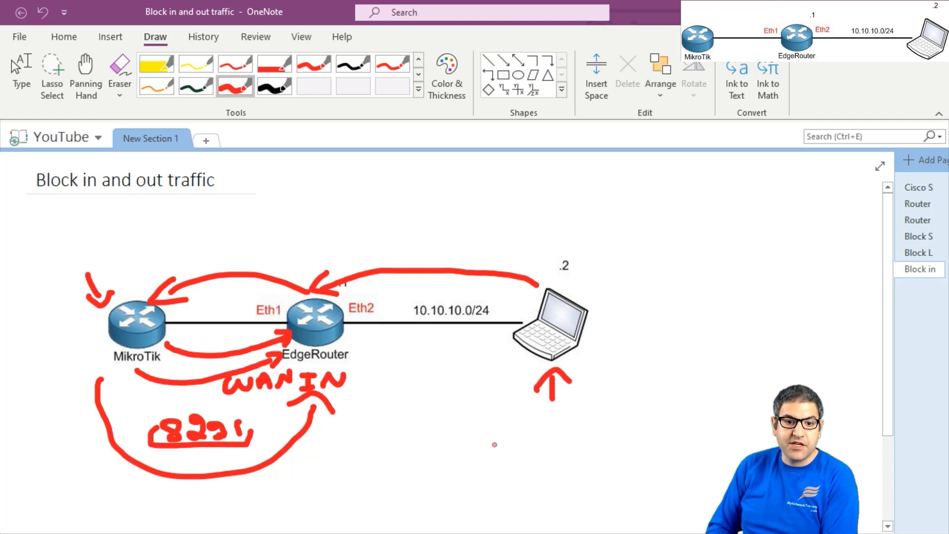
{"action": "mouse_move", "coordinate": [520, 435]}
{"action": "left_mouse_down"}
{"action": "mouse_move", "coordinate": [556, 438]}
{"action": "mouse_move", "coordinate": [562, 453]}
{"action": "mouse_move", "coordinate": [580, 437]}
{"action": "mouse_move", "coordinate": [574, 448]}
{"action": "mouse_move", "coordinate": [605, 443]}
{"action": "left_mouse_up"}
{"action": "mouse_move", "coordinate": [496, 429]}
{"action": "left_mouse_down"}
{"action": "mouse_move", "coordinate": [534, 464]}
{"action": "mouse_move", "coordinate": [636, 423]}
{"action": "mouse_move", "coordinate": [489, 421]}
{"action": "left_mouse_up"}
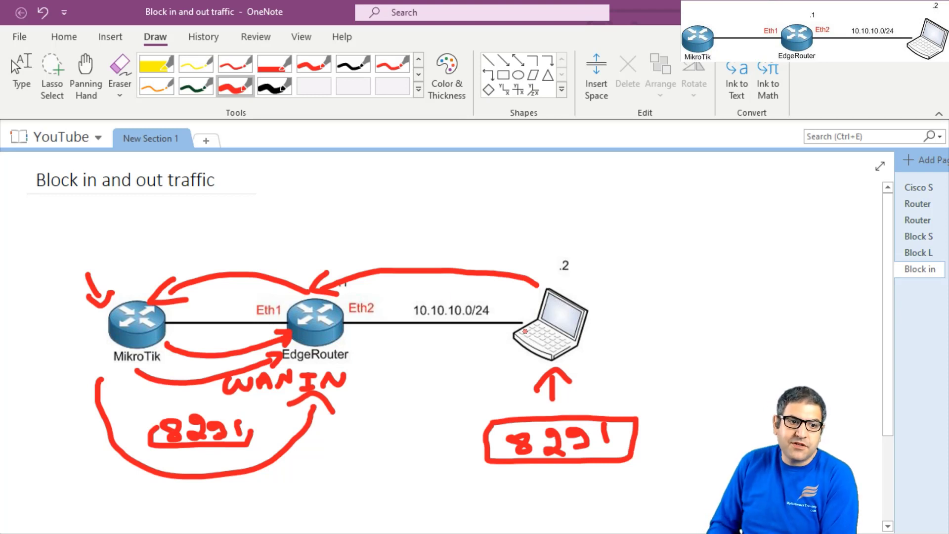
Draw a red arrow down at MikroTik and arc another from the laptop over to it
{"action": "left_click_drag", "start_coordinate": [119, 241], "coordinate": [131, 276]}
{"action": "mouse_move", "coordinate": [111, 262]}
{"action": "left_mouse_down"}
{"action": "mouse_move", "coordinate": [131, 278]}
{"action": "mouse_move", "coordinate": [152, 257]}
{"action": "mouse_move", "coordinate": [494, 232]}
{"action": "mouse_move", "coordinate": [535, 251]}
{"action": "mouse_move", "coordinate": [504, 247]}
{"action": "left_mouse_up"}
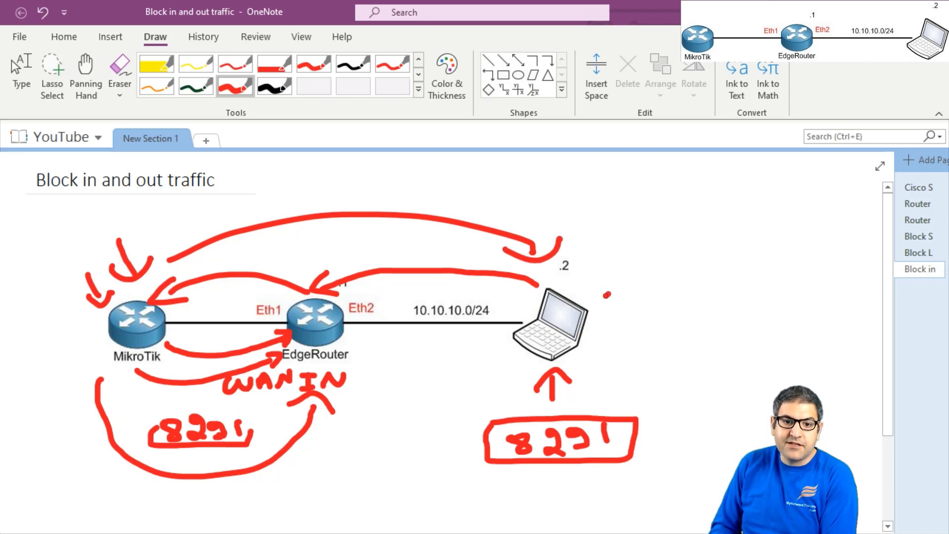
{"action": "mouse_move", "coordinate": [607, 295]}
{"action": "left_mouse_down"}
{"action": "mouse_move", "coordinate": [524, 202]}
{"action": "mouse_move", "coordinate": [250, 210]}
{"action": "mouse_move", "coordinate": [159, 256]}
{"action": "mouse_move", "coordinate": [157, 245]}
{"action": "mouse_move", "coordinate": [190, 259]}
{"action": "left_mouse_up"}
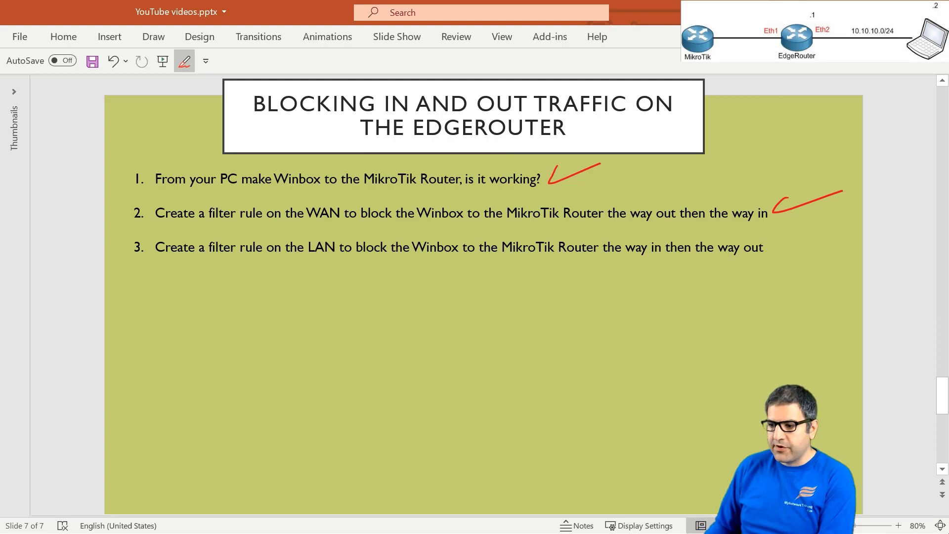
{"action": "key", "text": "alt+Tab"}
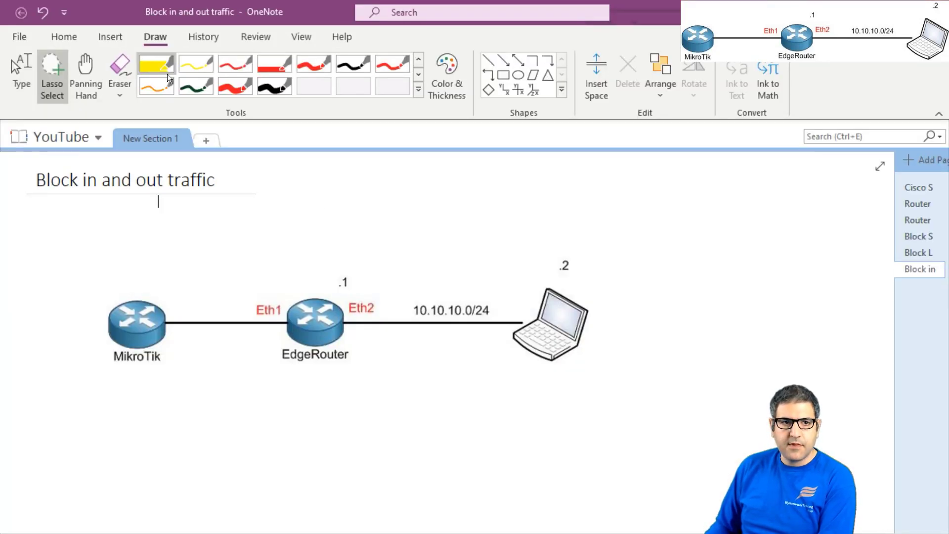
{"action": "left_click", "coordinate": [232, 90]}
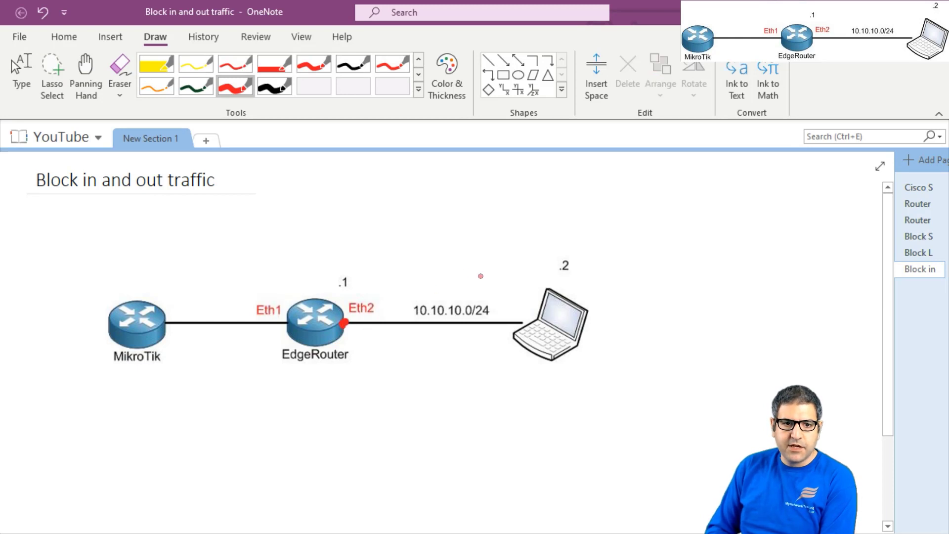
Draw a red leftward arrow above the laptop link labelled IN
{"action": "left_click_drag", "start_coordinate": [481, 278], "coordinate": [376, 287]}
{"action": "left_click_drag", "start_coordinate": [381, 273], "coordinate": [379, 291]}
{"action": "mouse_move", "coordinate": [415, 256]}
{"action": "left_mouse_down"}
{"action": "mouse_move", "coordinate": [415, 272]}
{"action": "mouse_move", "coordinate": [422, 254]}
{"action": "mouse_move", "coordinate": [427, 270]}
{"action": "left_mouse_up"}
{"action": "left_click_drag", "start_coordinate": [433, 272], "coordinate": [458, 252]}
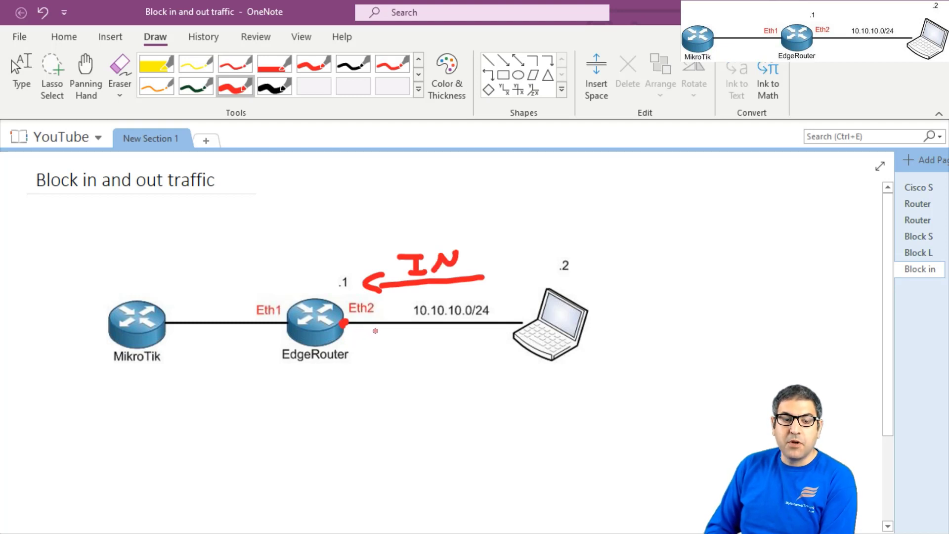
Sketch a black OUT arrow under the Eth2 link, then undo both arrows and return to typing
{"action": "left_click", "coordinate": [274, 86]}
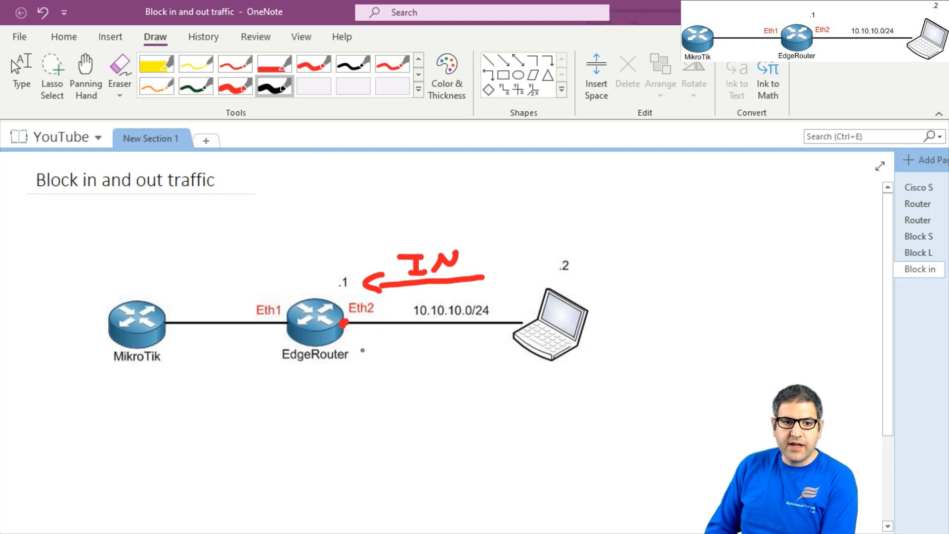
{"action": "mouse_move", "coordinate": [363, 356]}
{"action": "left_mouse_down"}
{"action": "mouse_move", "coordinate": [467, 365]}
{"action": "mouse_move", "coordinate": [451, 379]}
{"action": "left_mouse_up"}
{"action": "mouse_move", "coordinate": [396, 340]}
{"action": "left_mouse_down"}
{"action": "mouse_move", "coordinate": [388, 352]}
{"action": "mouse_move", "coordinate": [443, 354]}
{"action": "mouse_move", "coordinate": [452, 336]}
{"action": "left_mouse_up"}
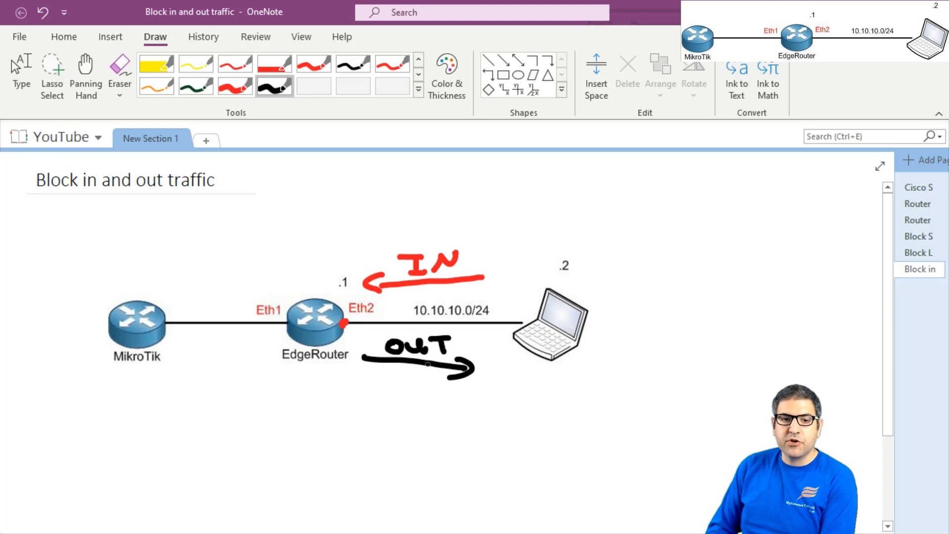
{"action": "key", "text": "ctrl+z"}
{"action": "key", "text": "ctrl+z"}
{"action": "key", "text": "ctrl+z"}
{"action": "key", "text": "ctrl+z"}
{"action": "key", "text": "ctrl+z"}
{"action": "key", "text": "ctrl+z"}
{"action": "key", "text": "ctrl+z"}
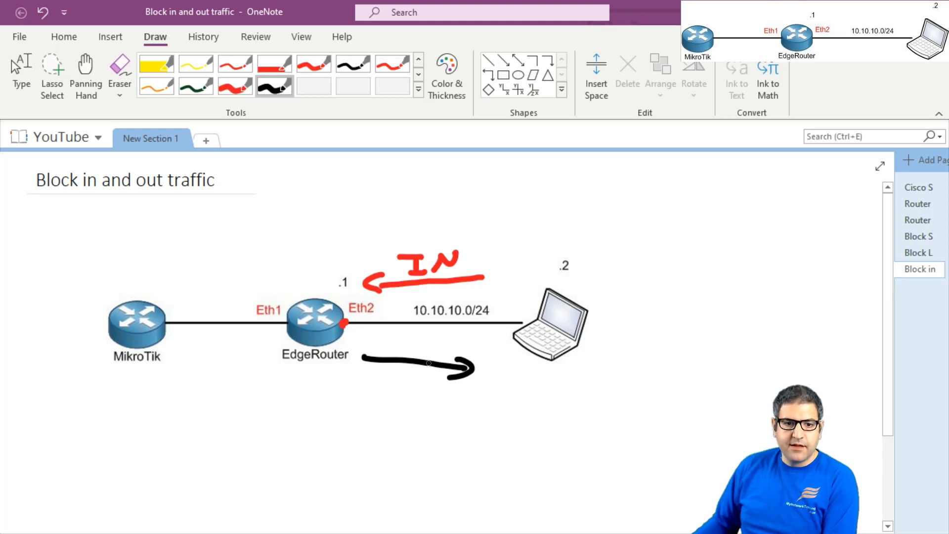
{"action": "key", "text": "ctrl+z"}
{"action": "key", "text": "ctrl+z"}
{"action": "key", "text": "ctrl+z"}
{"action": "key", "text": "ctrl+z"}
{"action": "key", "text": "ctrl+z"}
{"action": "key", "text": "ctrl+z"}
{"action": "key", "text": "ctrl+z"}
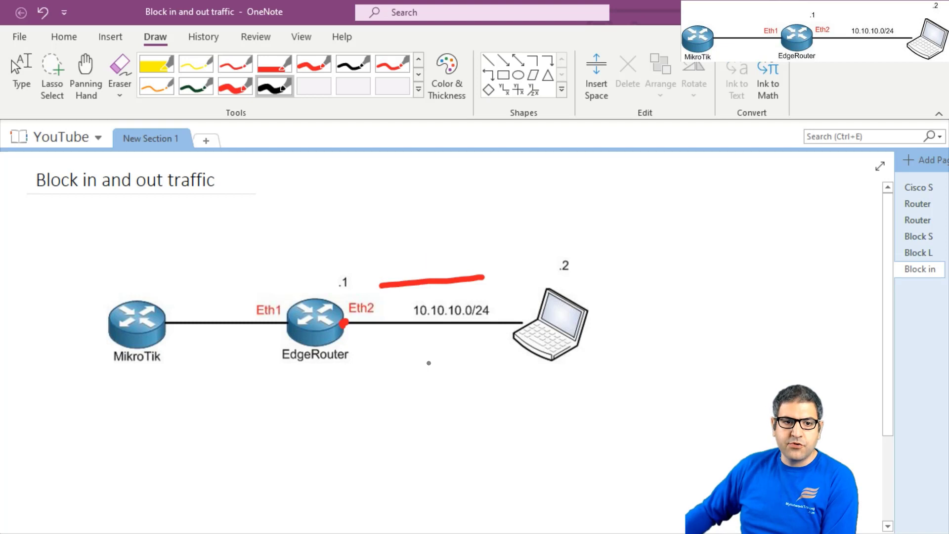
{"action": "left_click", "coordinate": [11, 61]}
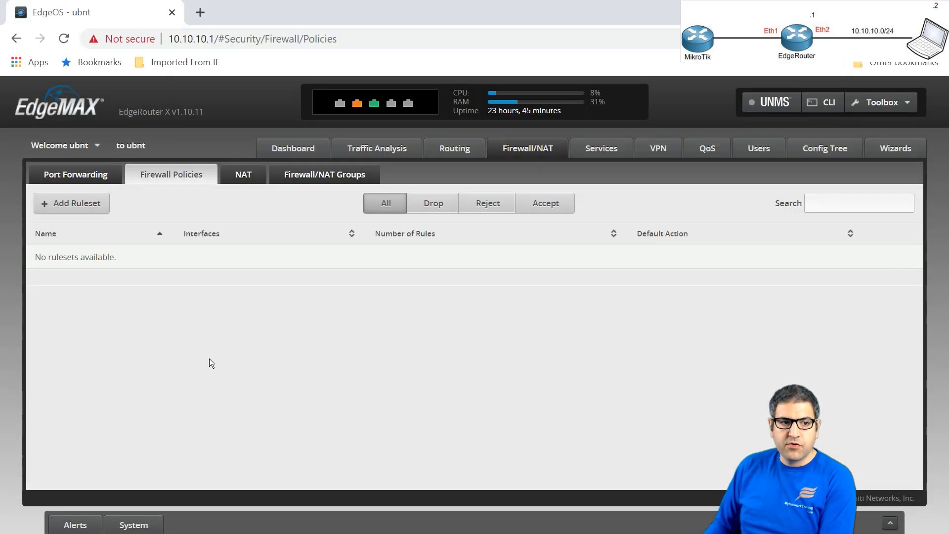
Create a ruleset named LAN with default action Accept and default logging enabled
{"action": "left_click", "coordinate": [70, 205]}
{"action": "left_click", "coordinate": [454, 247]}
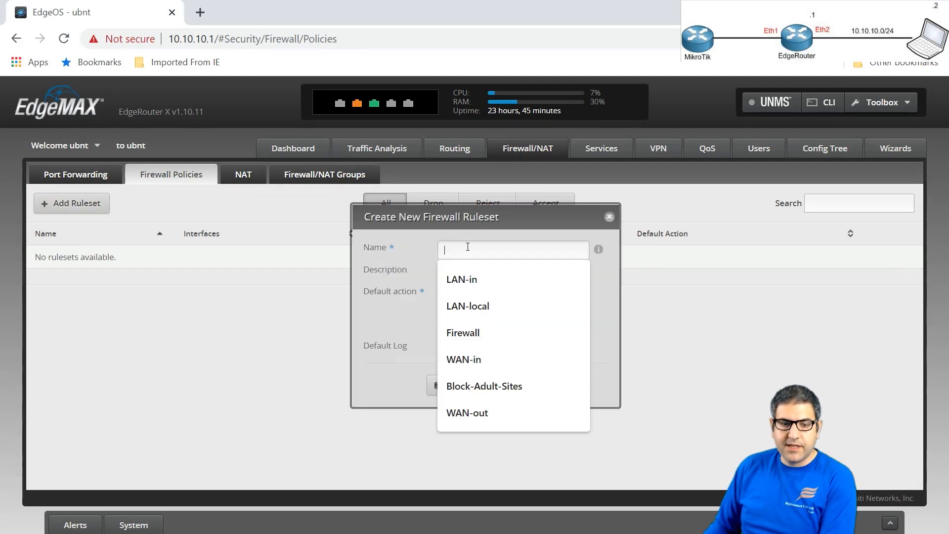
{"action": "type", "text": "LAN"}
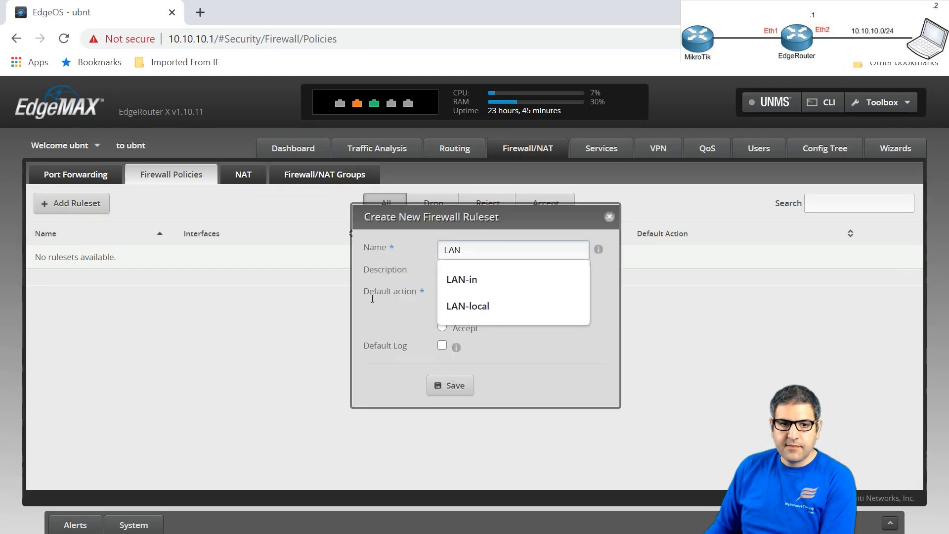
{"action": "left_click", "coordinate": [372, 312]}
{"action": "left_click", "coordinate": [442, 327]}
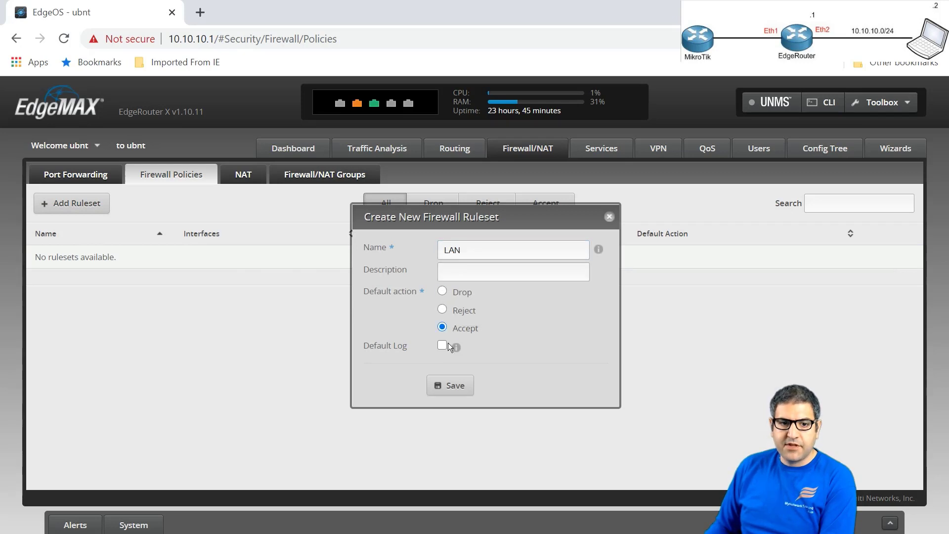
{"action": "left_click", "coordinate": [442, 345]}
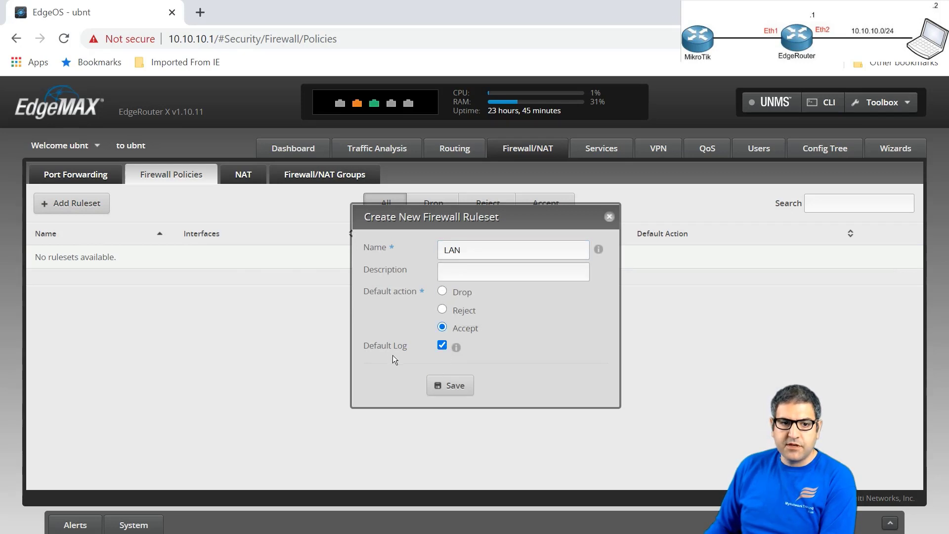
{"action": "left_click", "coordinate": [449, 391]}
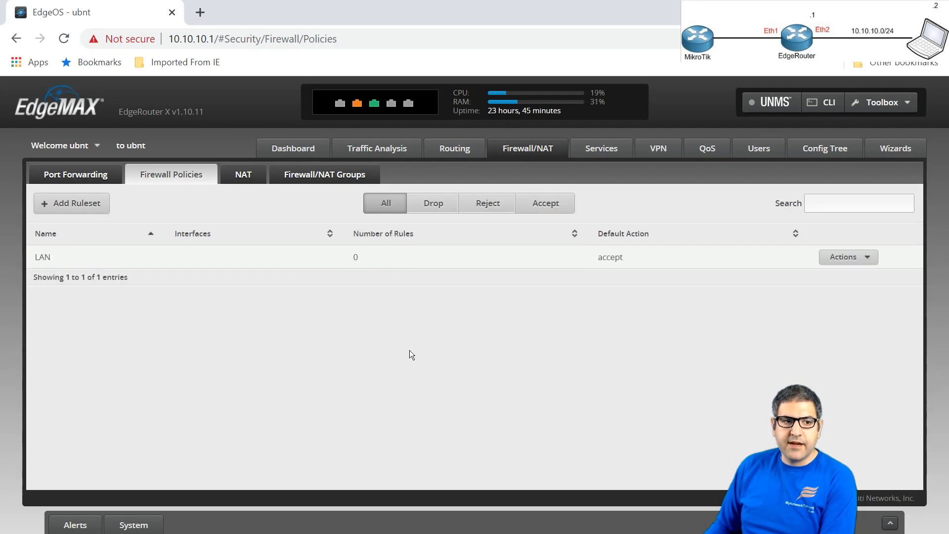
Add a LAN rule described Drop-Winbox with action Drop and protocol TCP
{"action": "left_click", "coordinate": [844, 257]}
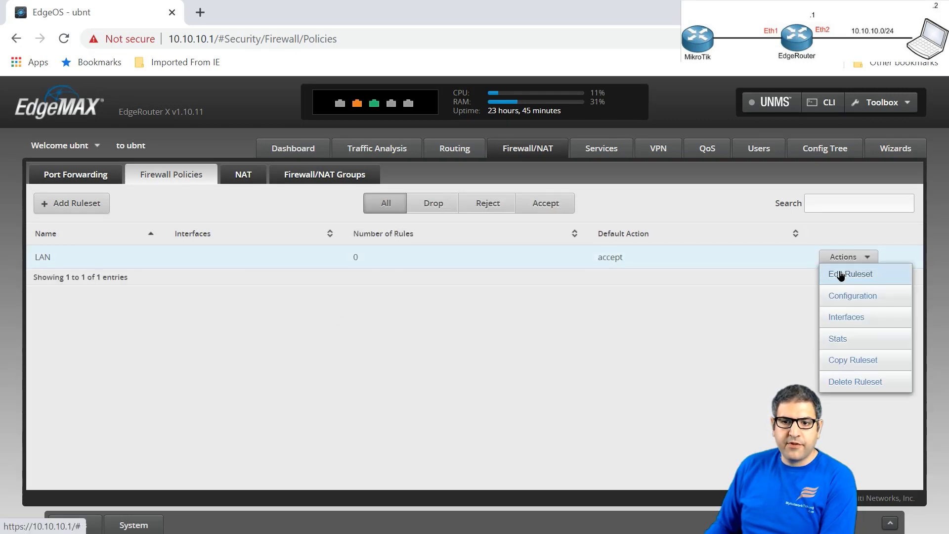
{"action": "left_click", "coordinate": [840, 276]}
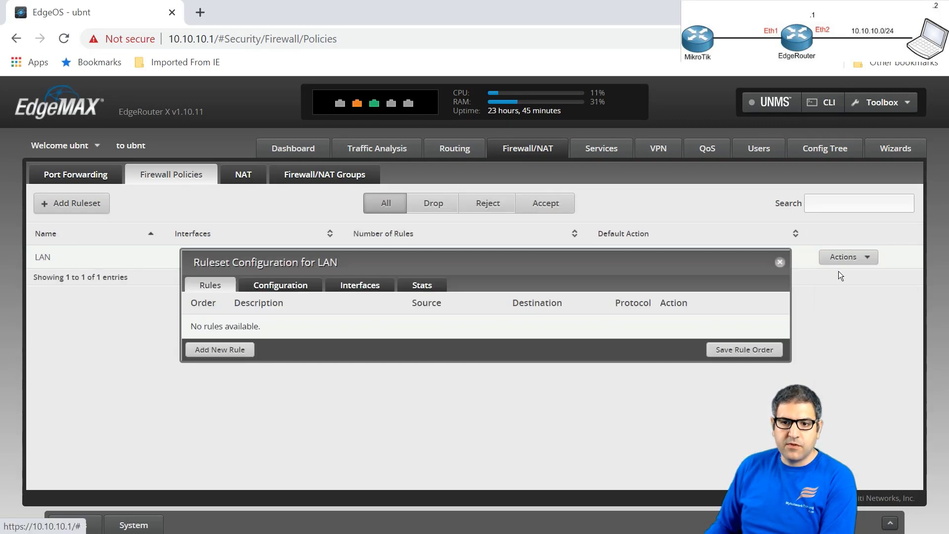
{"action": "left_click", "coordinate": [218, 350]}
{"action": "left_click", "coordinate": [423, 194]}
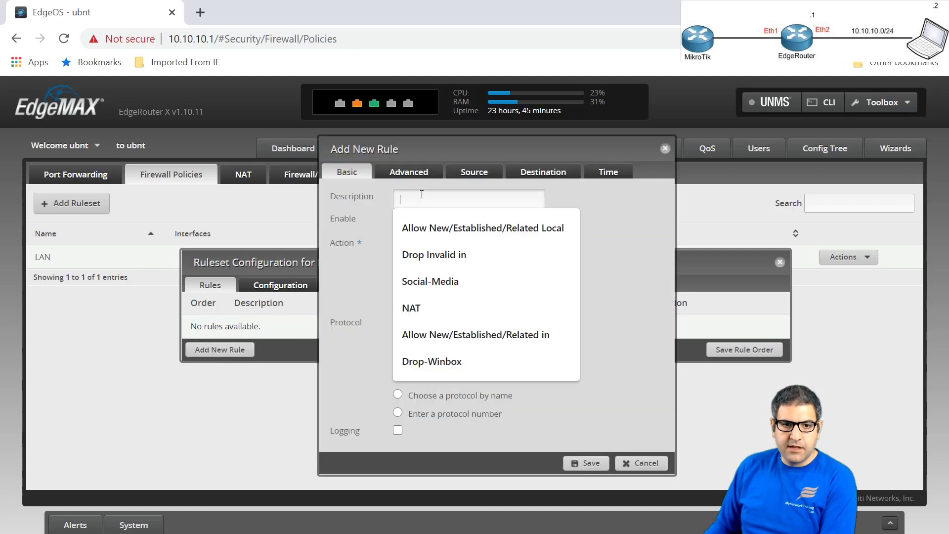
{"action": "left_click", "coordinate": [431, 361]}
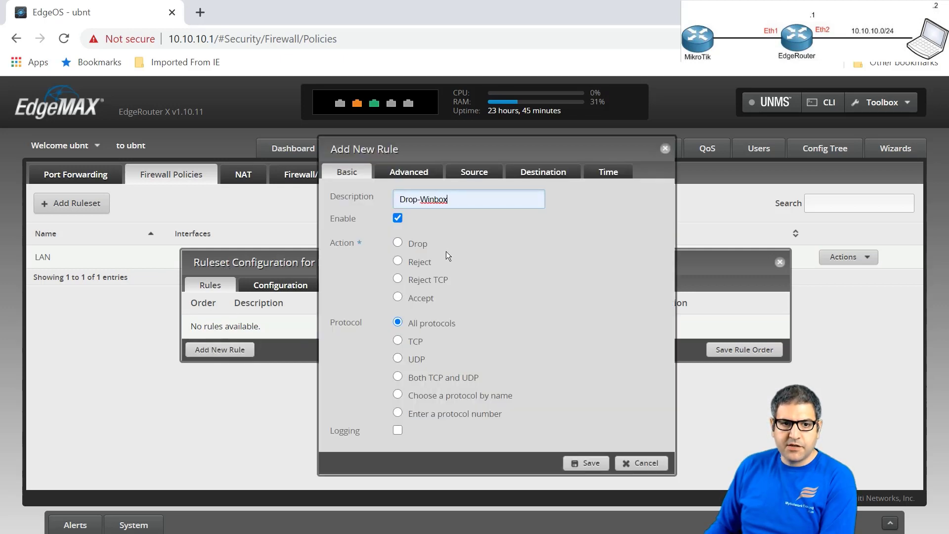
{"action": "left_click", "coordinate": [418, 244]}
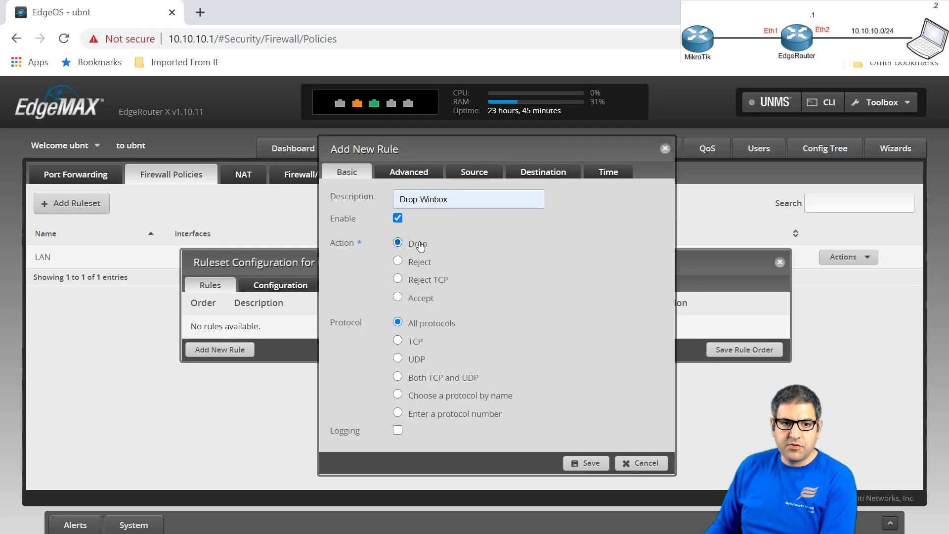
{"action": "left_click", "coordinate": [398, 341]}
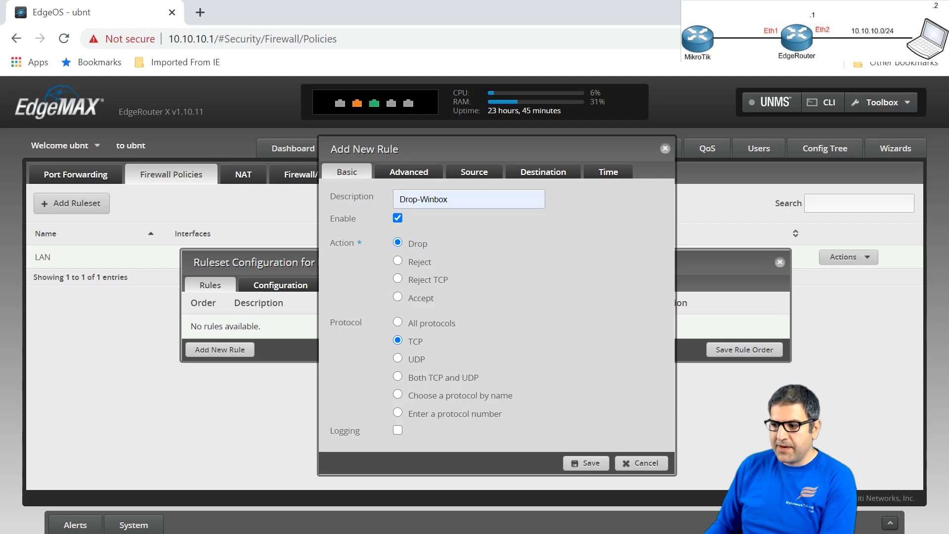
{"action": "key", "text": "alt+Tab"}
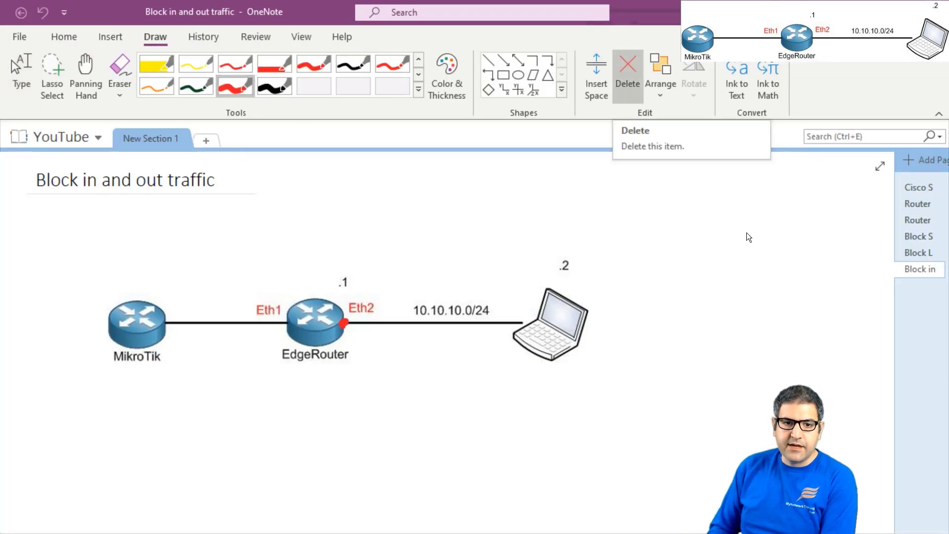
Draw a red arrow at EdgeRouter's .1, write 8291, and arc an arrow from laptop to MikroTik
{"action": "mouse_move", "coordinate": [433, 281]}
{"action": "left_mouse_down"}
{"action": "mouse_move", "coordinate": [357, 282]}
{"action": "mouse_move", "coordinate": [383, 289]}
{"action": "left_mouse_up"}
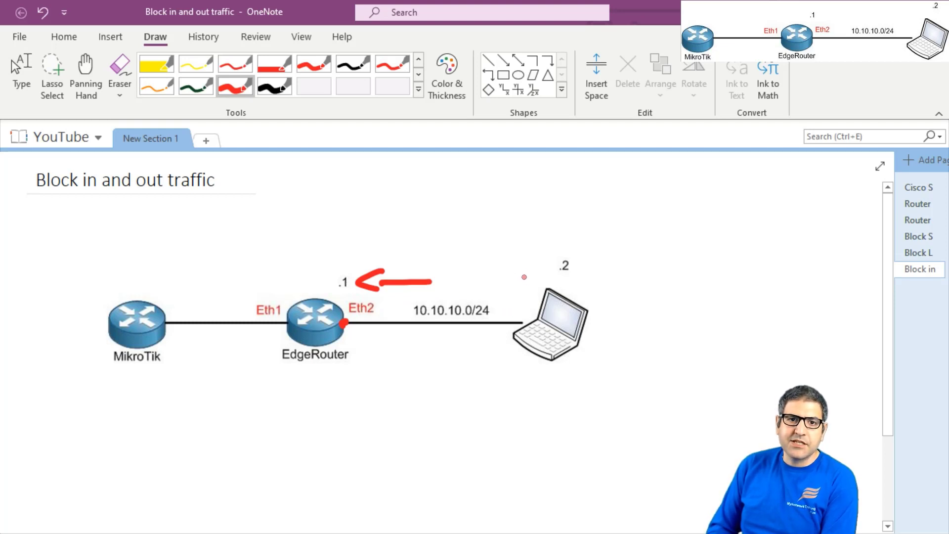
{"action": "mouse_move", "coordinate": [116, 250]}
{"action": "left_mouse_down"}
{"action": "mouse_move", "coordinate": [121, 257]}
{"action": "mouse_move", "coordinate": [115, 248]}
{"action": "left_mouse_up"}
{"action": "mouse_move", "coordinate": [129, 249]}
{"action": "left_mouse_down"}
{"action": "mouse_move", "coordinate": [141, 244]}
{"action": "mouse_move", "coordinate": [147, 263]}
{"action": "mouse_move", "coordinate": [189, 260]}
{"action": "left_mouse_up"}
{"action": "mouse_move", "coordinate": [532, 268]}
{"action": "left_mouse_down"}
{"action": "mouse_move", "coordinate": [358, 255]}
{"action": "mouse_move", "coordinate": [214, 277]}
{"action": "mouse_move", "coordinate": [222, 287]}
{"action": "left_mouse_up"}
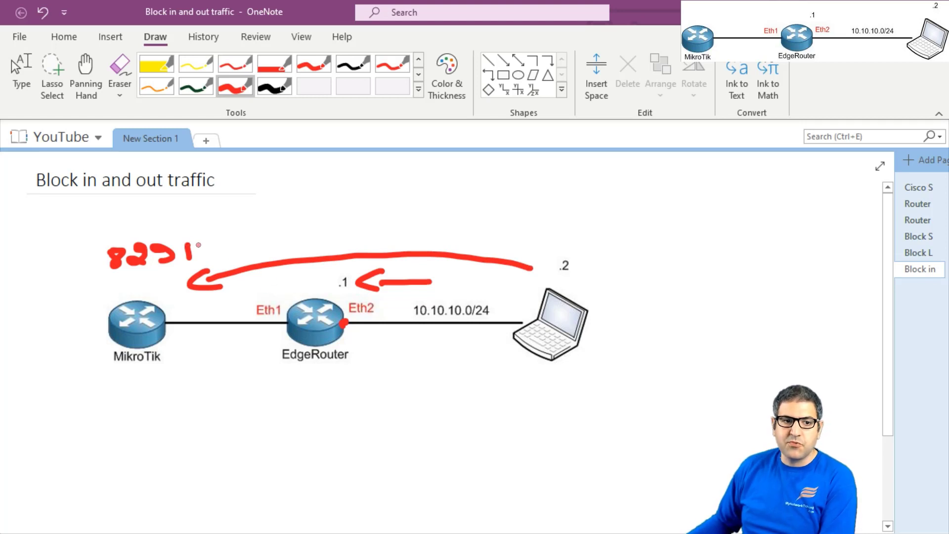
{"action": "left_click", "coordinate": [22, 76]}
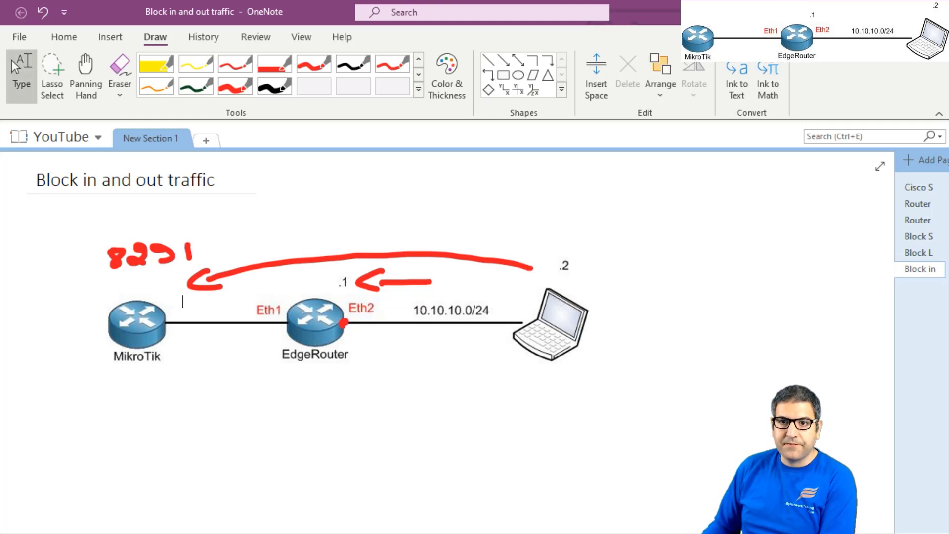
Save the new Drop-Winbox rule with destination port 8291
{"action": "key", "text": "alt+Tab"}
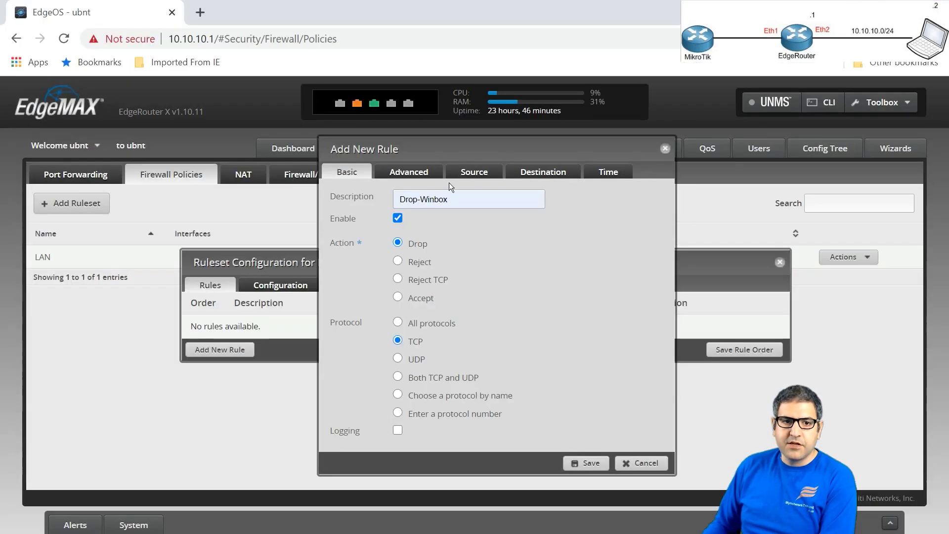
{"action": "left_click", "coordinate": [545, 171]}
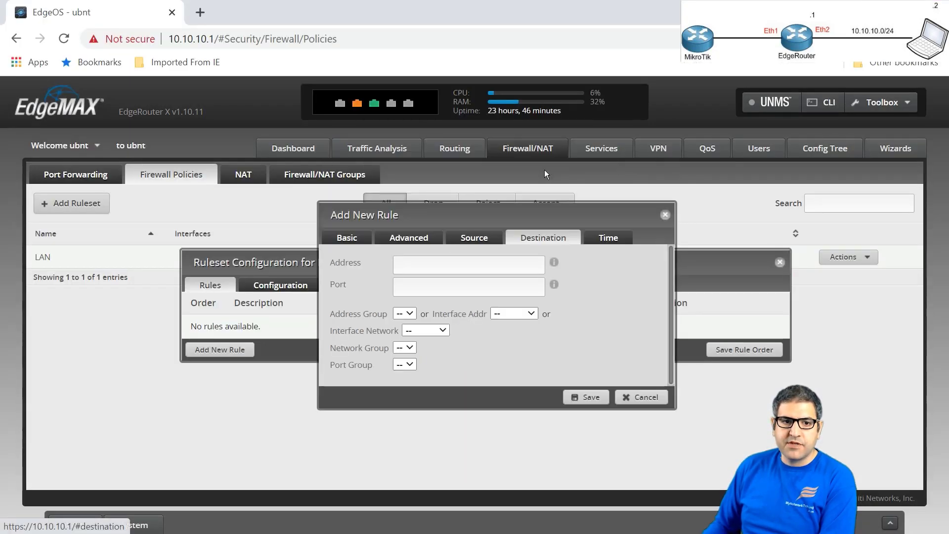
{"action": "left_click", "coordinate": [430, 284]}
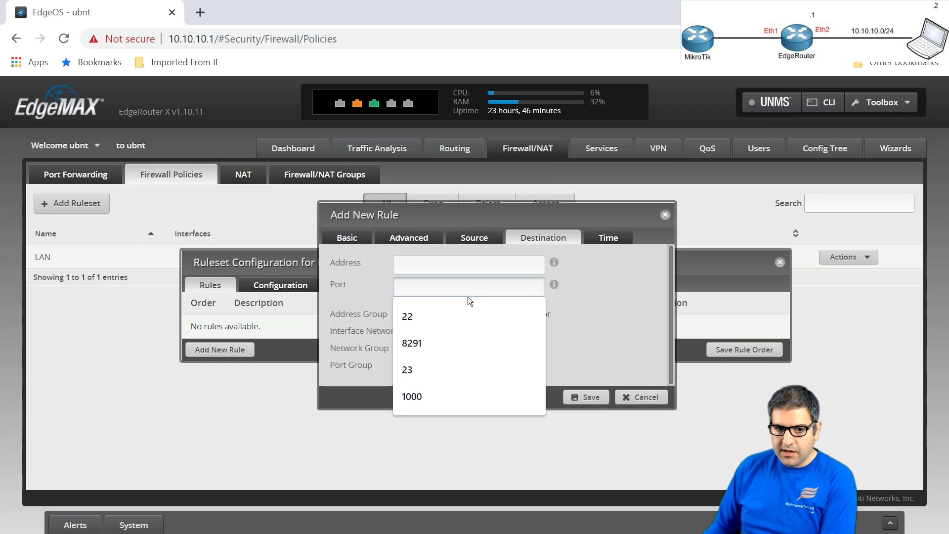
{"action": "left_click", "coordinate": [437, 343]}
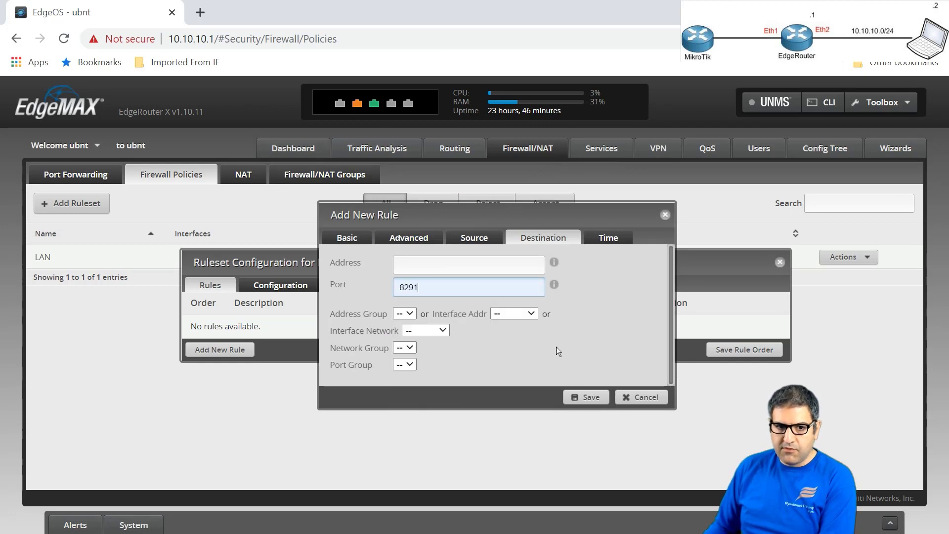
{"action": "left_click", "coordinate": [583, 391]}
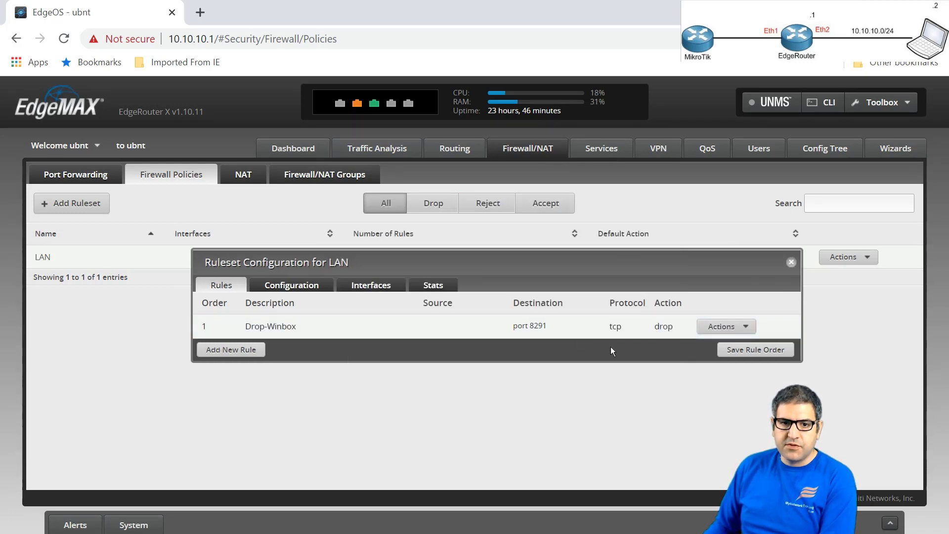
Apply the LAN ruleset to switch0 in the inbound direction and save the ruleset
{"action": "left_click", "coordinate": [363, 287]}
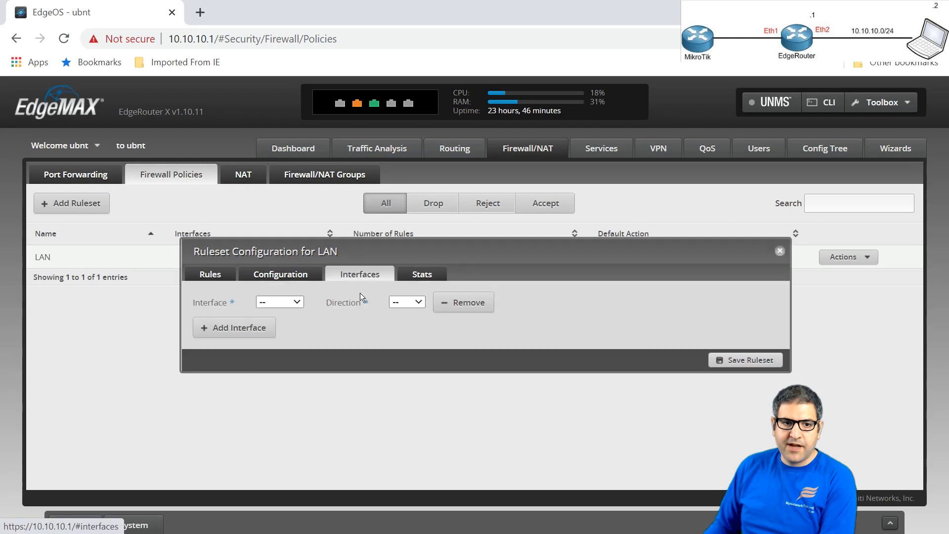
{"action": "left_click", "coordinate": [279, 302]}
{"action": "left_click", "coordinate": [287, 380]}
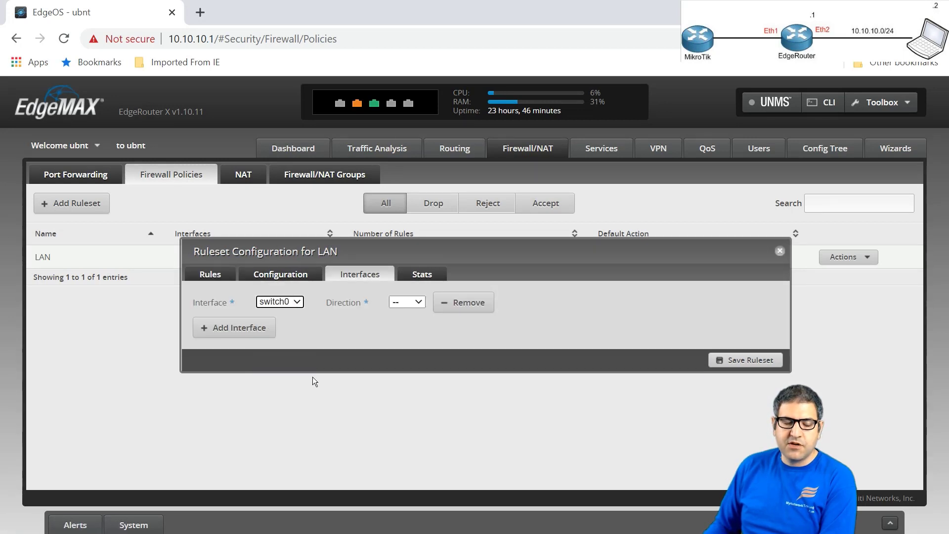
{"action": "left_click", "coordinate": [405, 303]}
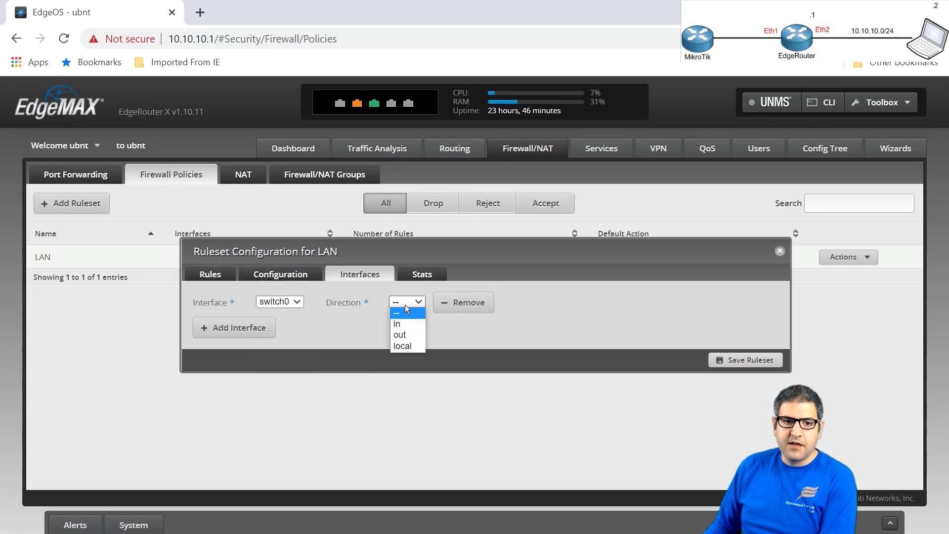
{"action": "left_click", "coordinate": [408, 322]}
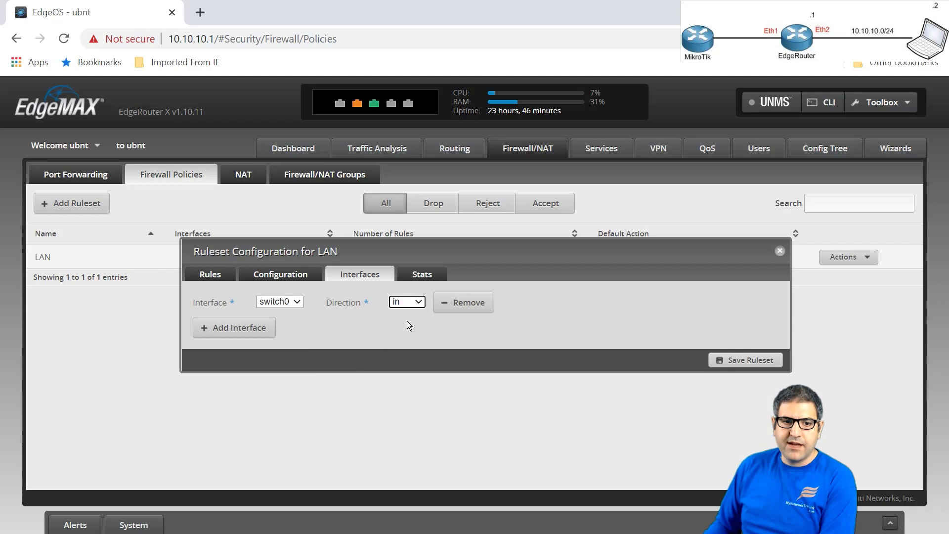
{"action": "left_click", "coordinate": [748, 364]}
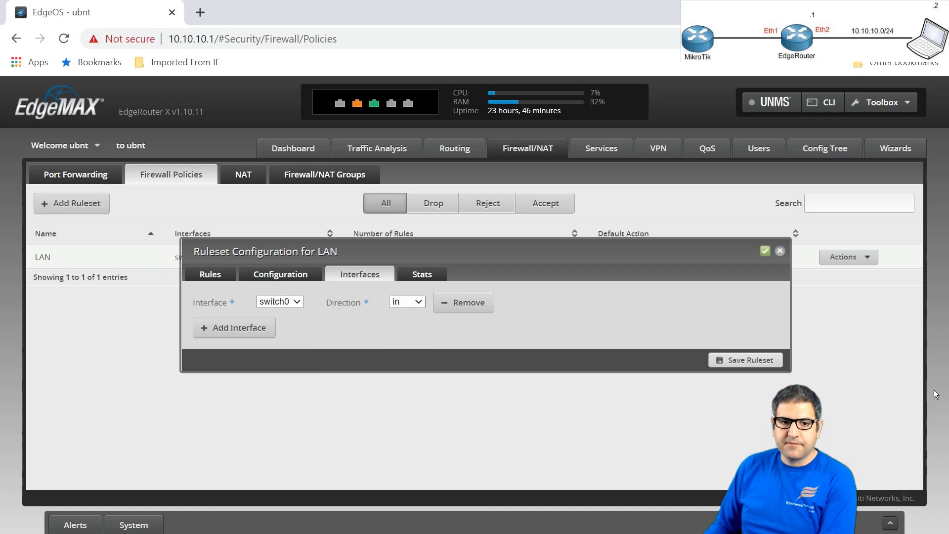
{"action": "left_click", "coordinate": [780, 251]}
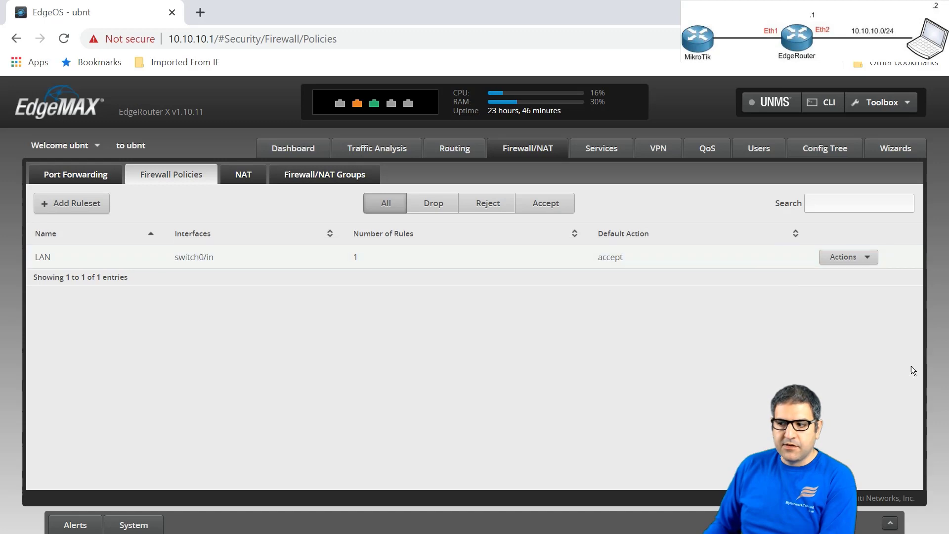
Exit the current MikroTik session in WinBox and reconnect to 172.22.0.1
{"action": "key", "text": "alt+Tab"}
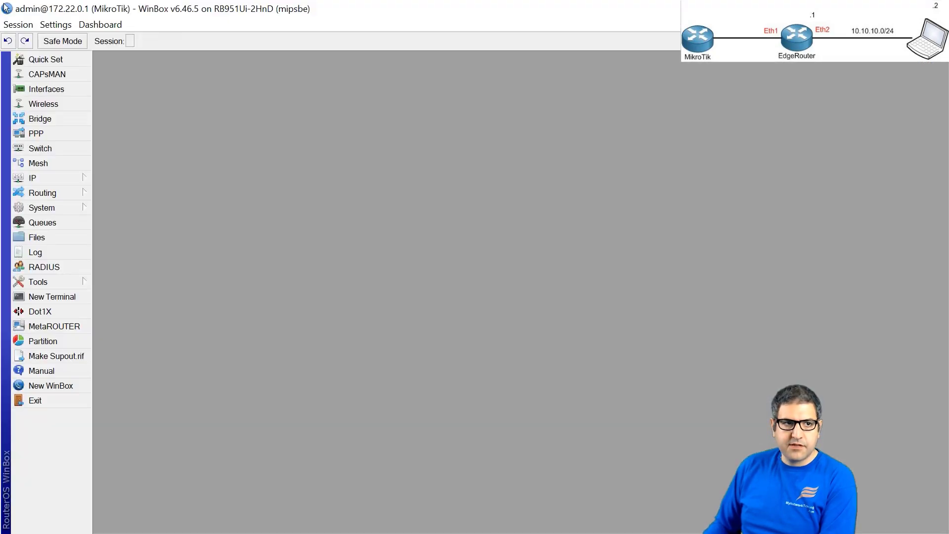
{"action": "left_click", "coordinate": [18, 24]}
{"action": "left_click", "coordinate": [29, 154]}
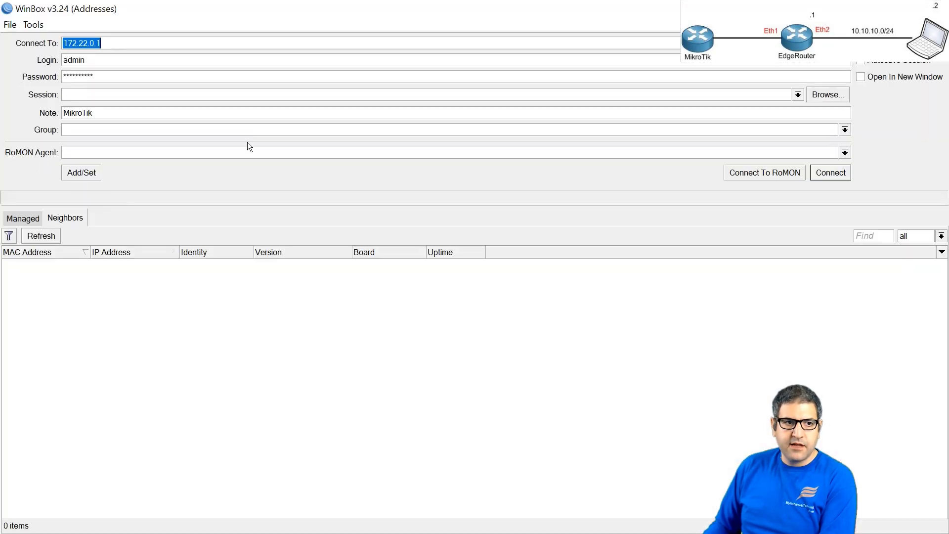
{"action": "left_click", "coordinate": [831, 174]}
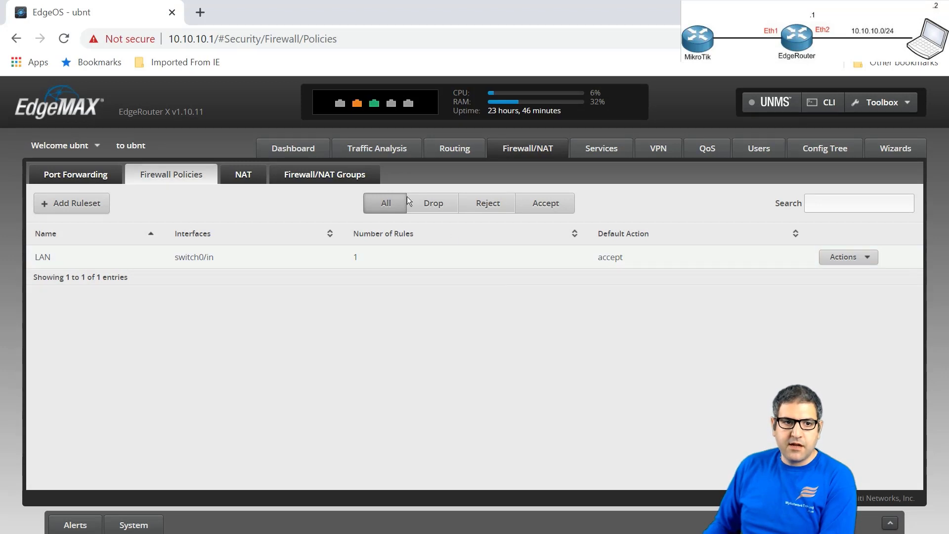
Review the LAN ruleset stats, where Drop-Winbox shows 14 dropped packets
{"action": "left_click", "coordinate": [848, 256]}
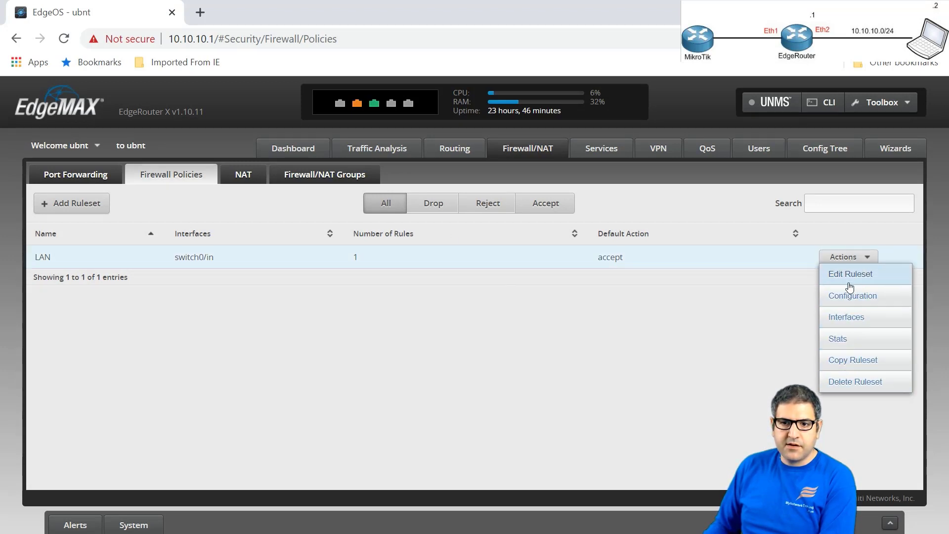
{"action": "left_click", "coordinate": [846, 273]}
{"action": "left_click", "coordinate": [429, 285]}
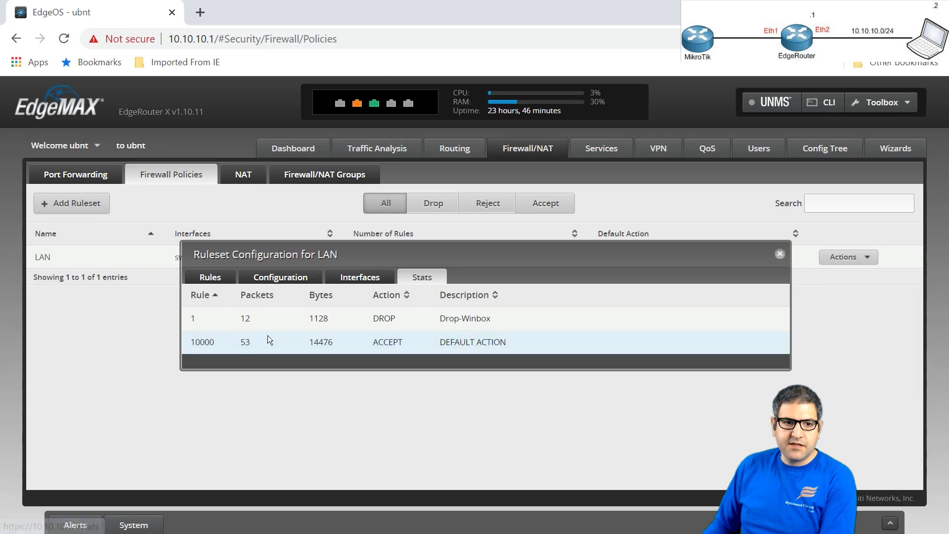
{"action": "left_click_drag", "start_coordinate": [236, 322], "coordinate": [508, 322]}
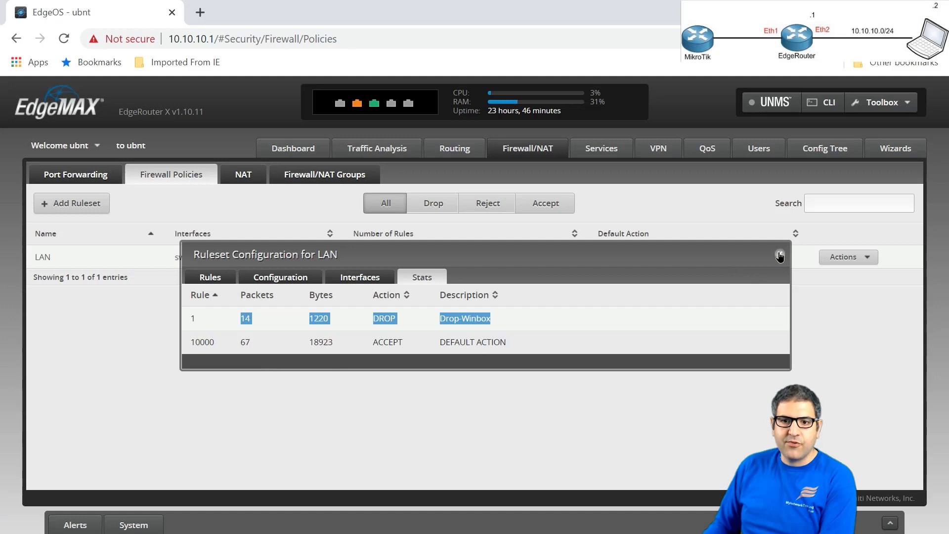
{"action": "left_click", "coordinate": [779, 256]}
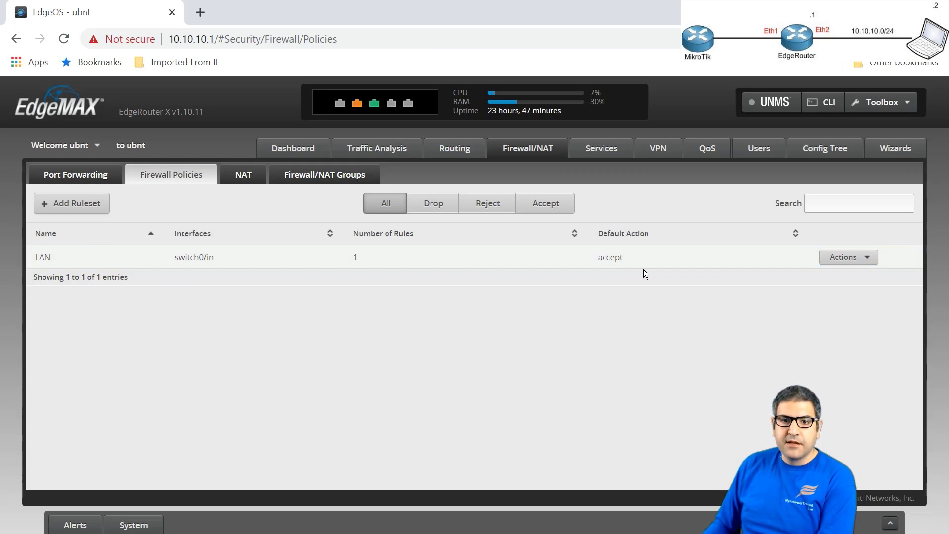
{"action": "left_click", "coordinate": [870, 259]}
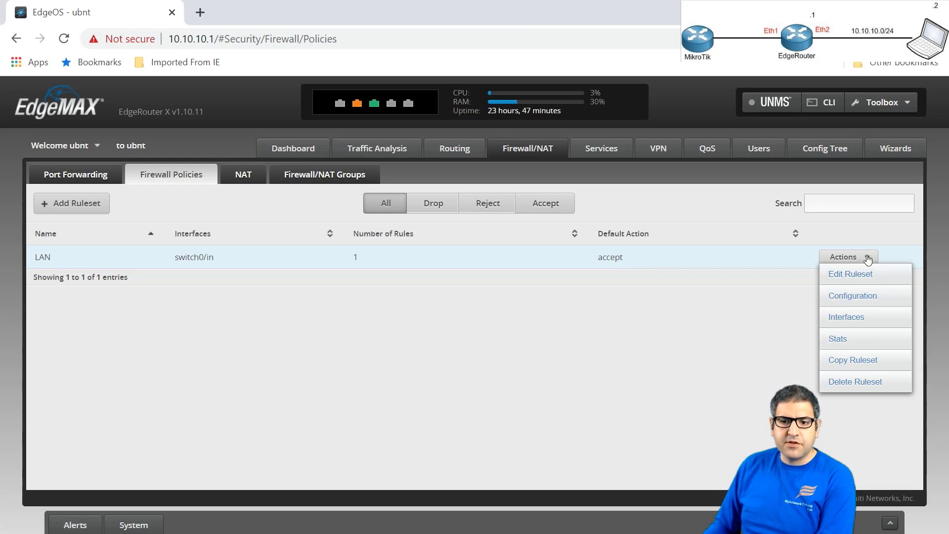
Open the Drop-Winbox rule and clear its destination port 8291
{"action": "left_click", "coordinate": [849, 274]}
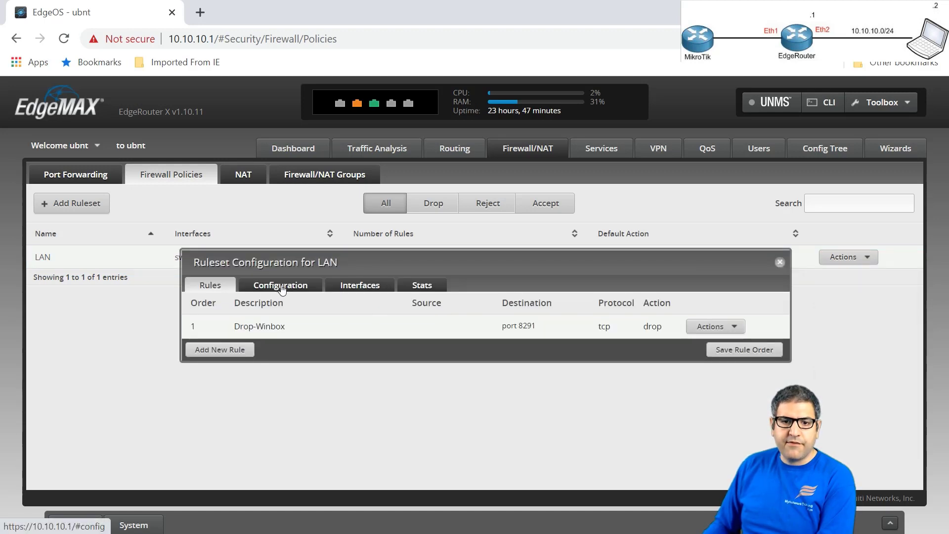
{"action": "left_click", "coordinate": [711, 326]}
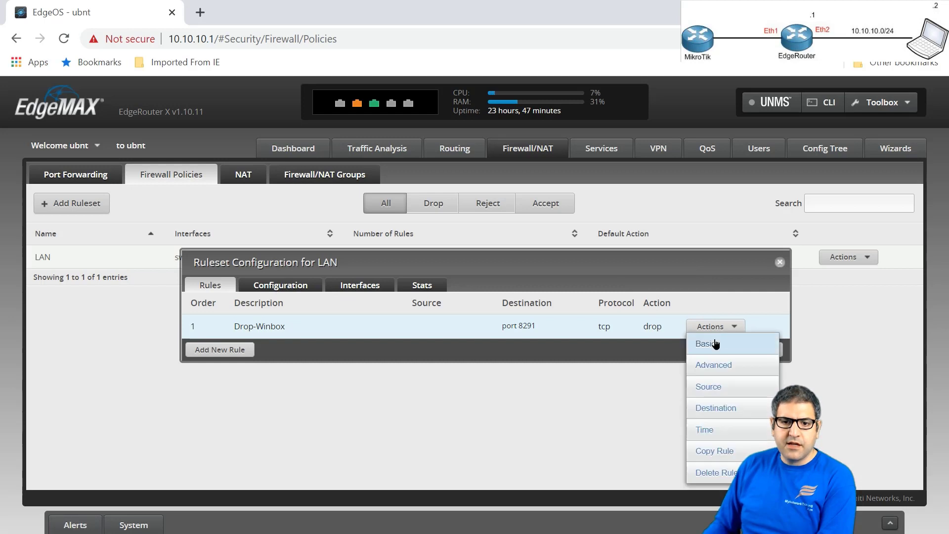
{"action": "left_click", "coordinate": [714, 344]}
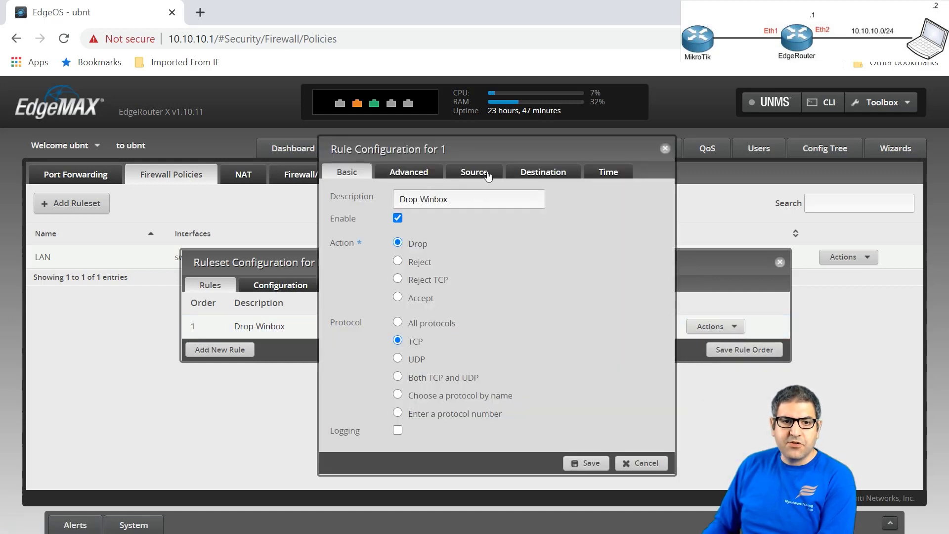
{"action": "left_click", "coordinate": [543, 171]}
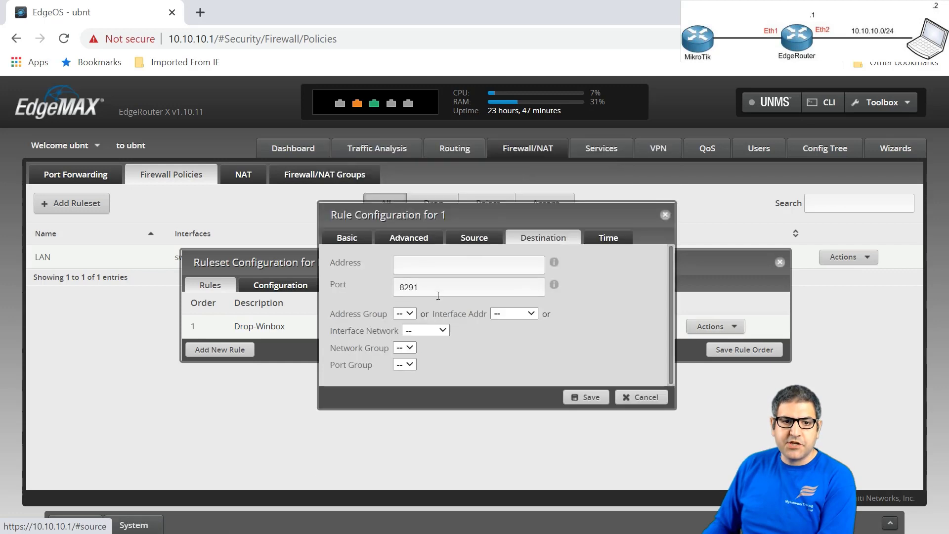
{"action": "left_click_drag", "start_coordinate": [420, 287], "coordinate": [371, 290]}
{"action": "key", "text": "BackSpace"}
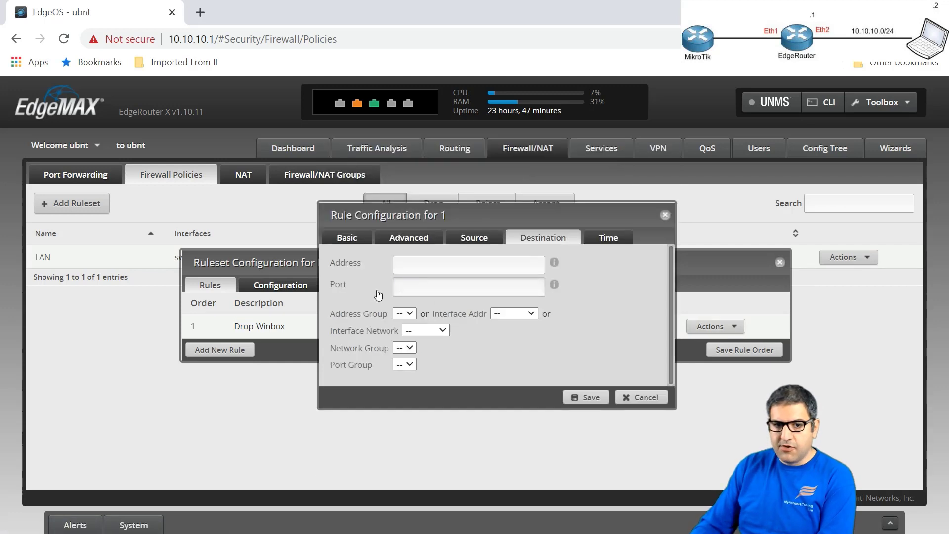
Enter 8291 as the rule's source port and save
{"action": "left_click", "coordinate": [491, 238]}
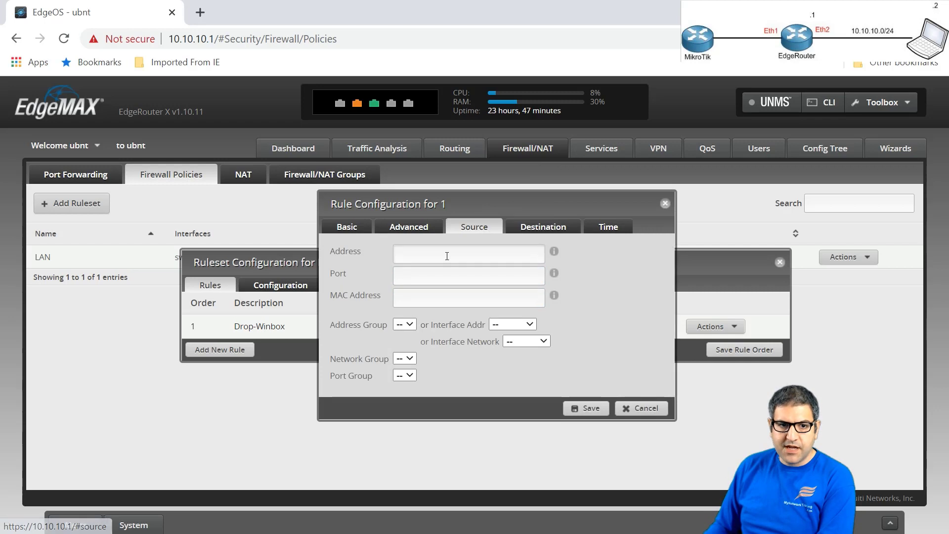
{"action": "left_click", "coordinate": [433, 276]}
{"action": "type", "text": "82"}
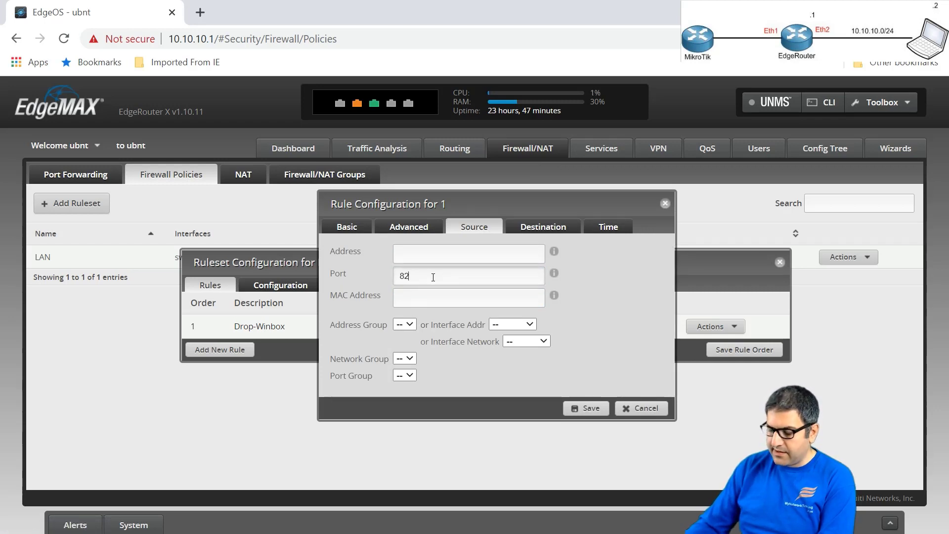
{"action": "type", "text": "91"}
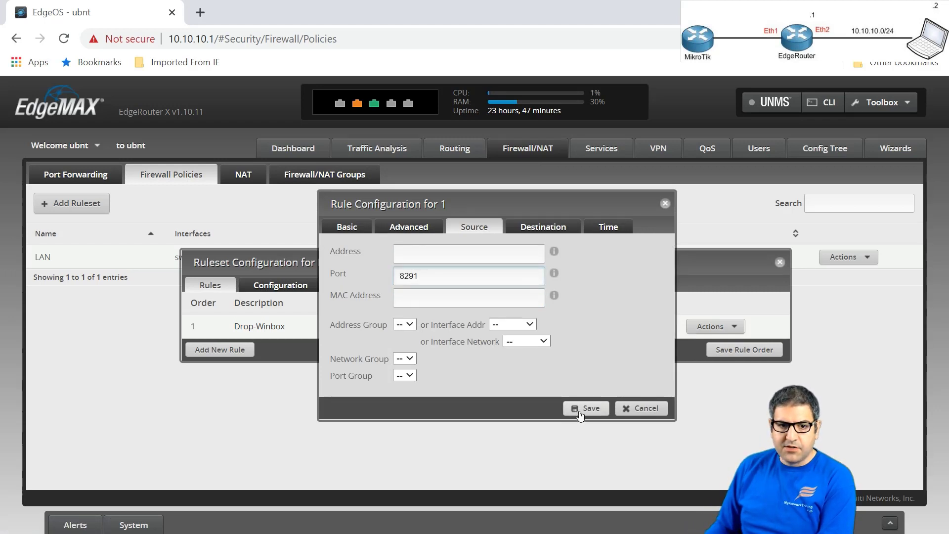
{"action": "left_click", "coordinate": [585, 408]}
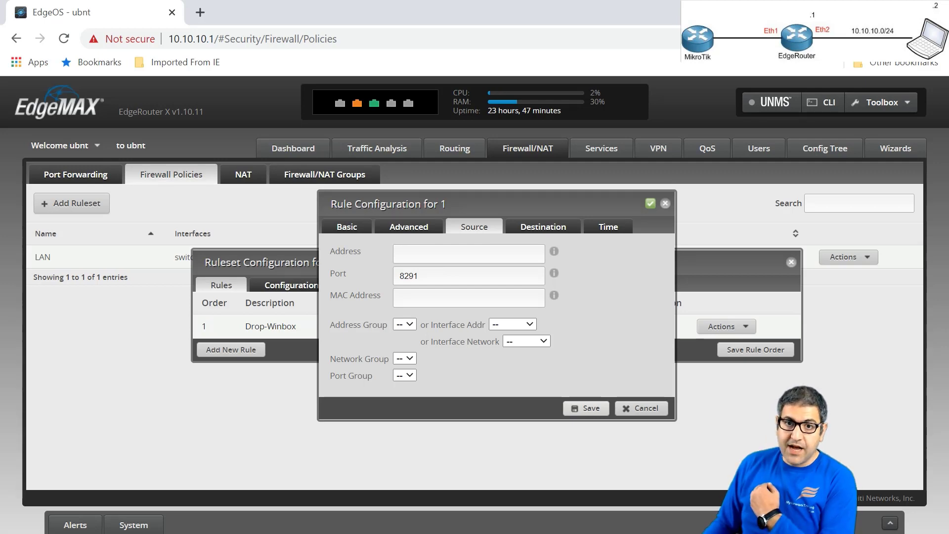
With the black pen, draw the return-path arrows between EdgeRouter, the laptop and MikroTik
{"action": "key", "text": "alt+Tab"}
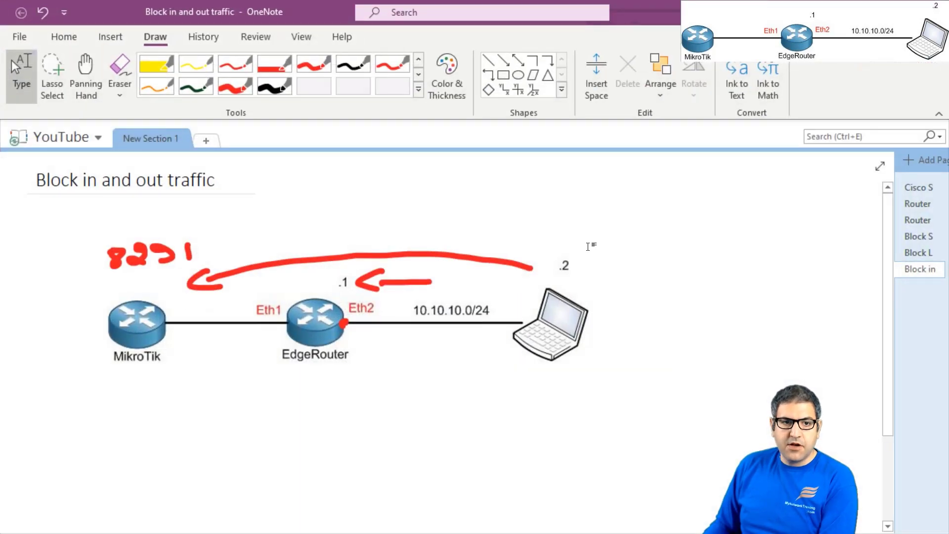
{"action": "left_click", "coordinate": [274, 87]}
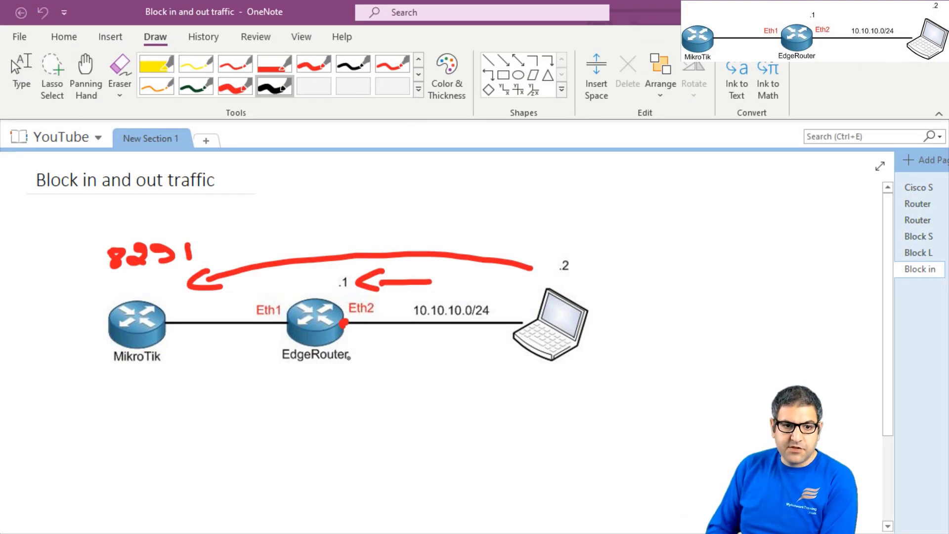
{"action": "mouse_move", "coordinate": [340, 369]}
{"action": "left_mouse_down"}
{"action": "mouse_move", "coordinate": [424, 368]}
{"action": "mouse_move", "coordinate": [390, 380]}
{"action": "left_mouse_up"}
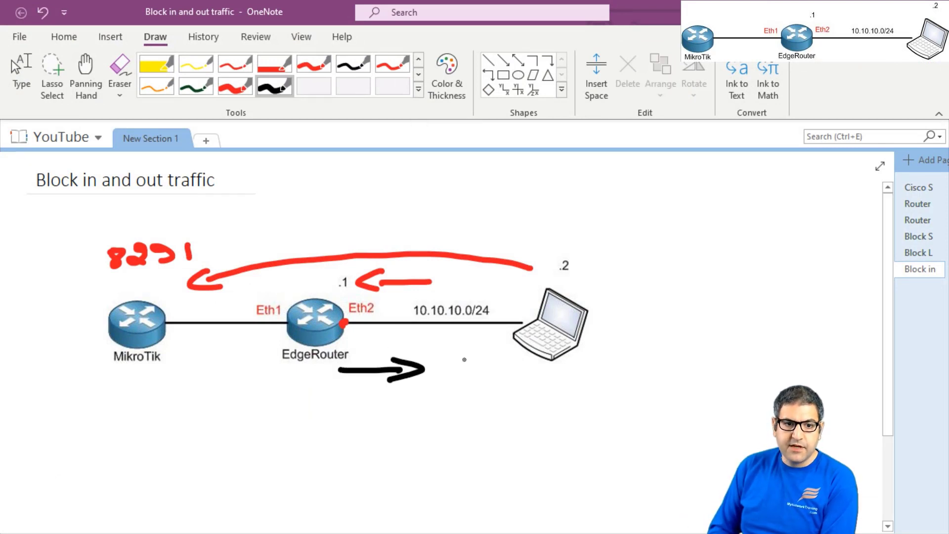
{"action": "mouse_move", "coordinate": [556, 380]}
{"action": "left_mouse_down"}
{"action": "mouse_move", "coordinate": [509, 418]}
{"action": "mouse_move", "coordinate": [319, 434]}
{"action": "mouse_move", "coordinate": [176, 410]}
{"action": "mouse_move", "coordinate": [146, 386]}
{"action": "mouse_move", "coordinate": [160, 380]}
{"action": "left_mouse_up"}
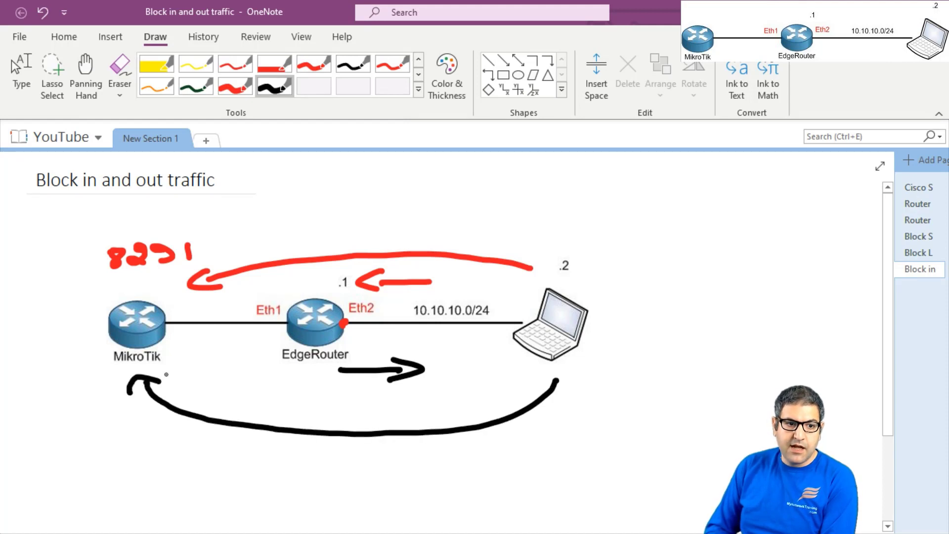
{"action": "mouse_move", "coordinate": [103, 381]}
{"action": "left_mouse_down"}
{"action": "mouse_move", "coordinate": [132, 429]}
{"action": "mouse_move", "coordinate": [210, 461]}
{"action": "mouse_move", "coordinate": [316, 461]}
{"action": "mouse_move", "coordinate": [302, 469]}
{"action": "left_mouse_up"}
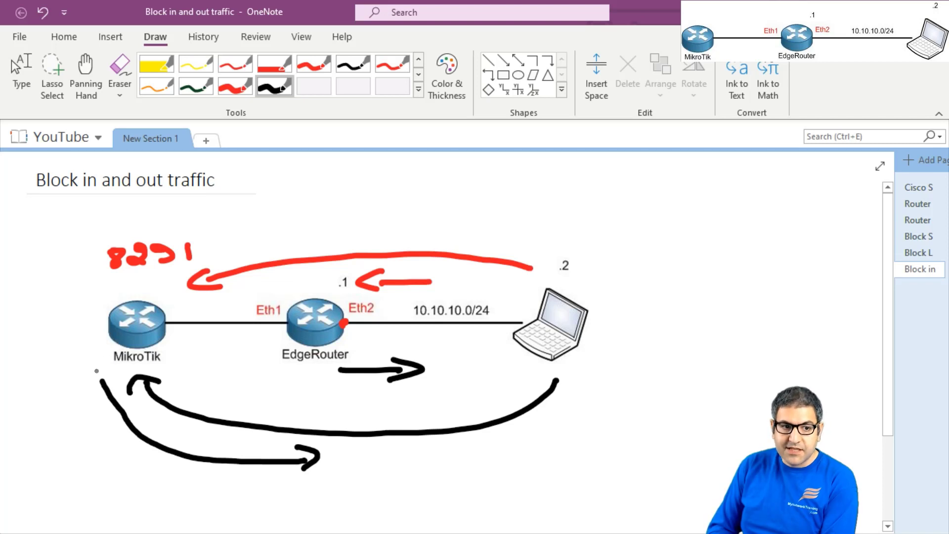
Handwrite the source port 8291 beside the lower return curve
{"action": "mouse_move", "coordinate": [76, 420]}
{"action": "left_mouse_down"}
{"action": "mouse_move", "coordinate": [61, 445]}
{"action": "mouse_move", "coordinate": [74, 419]}
{"action": "left_mouse_up"}
{"action": "left_click_drag", "start_coordinate": [88, 422], "coordinate": [105, 441]}
{"action": "left_click_drag", "start_coordinate": [109, 426], "coordinate": [129, 439]}
{"action": "mouse_move", "coordinate": [27, 435]}
{"action": "left_mouse_down"}
{"action": "mouse_move", "coordinate": [40, 433]}
{"action": "mouse_move", "coordinate": [28, 448]}
{"action": "mouse_move", "coordinate": [32, 434]}
{"action": "left_mouse_up"}
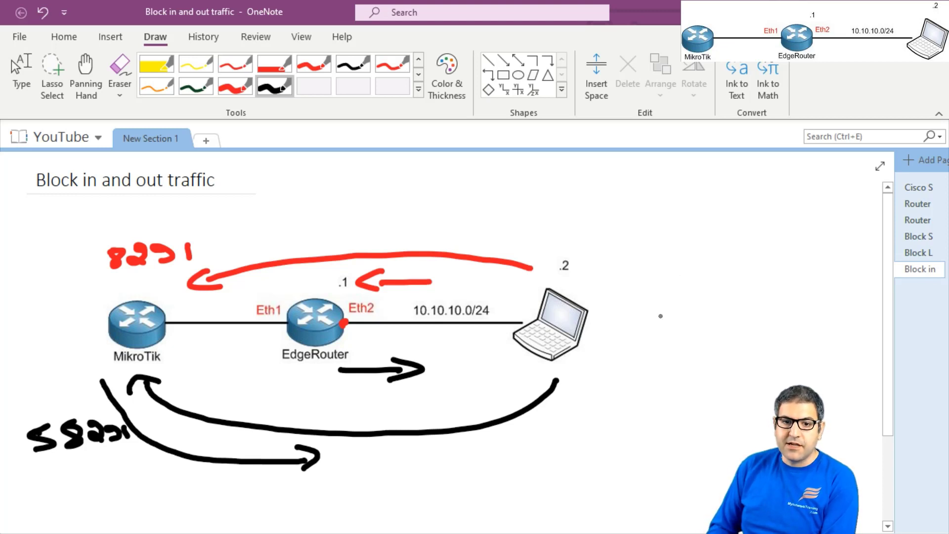
Mark an X beside the laptop and a down-arrow at the port, then return to Type mode
{"action": "left_click_drag", "start_coordinate": [631, 304], "coordinate": [604, 332]}
{"action": "left_click_drag", "start_coordinate": [600, 307], "coordinate": [638, 333]}
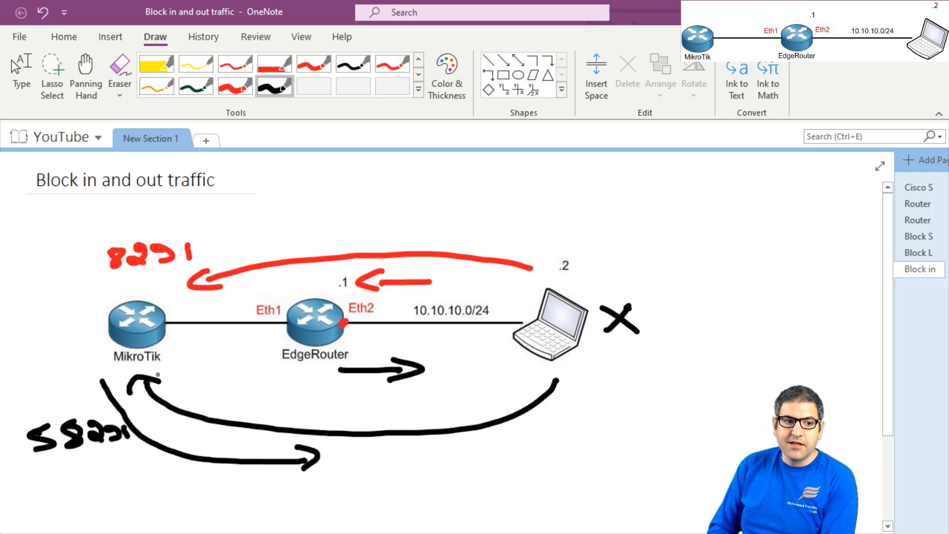
{"action": "left_click_drag", "start_coordinate": [62, 381], "coordinate": [67, 406]}
{"action": "left_click_drag", "start_coordinate": [52, 395], "coordinate": [82, 390]}
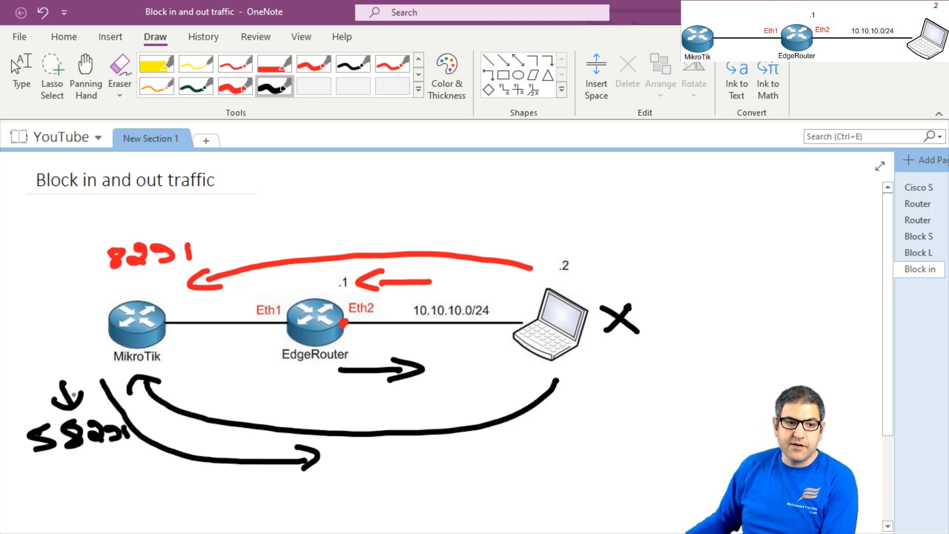
{"action": "left_click", "coordinate": [11, 60]}
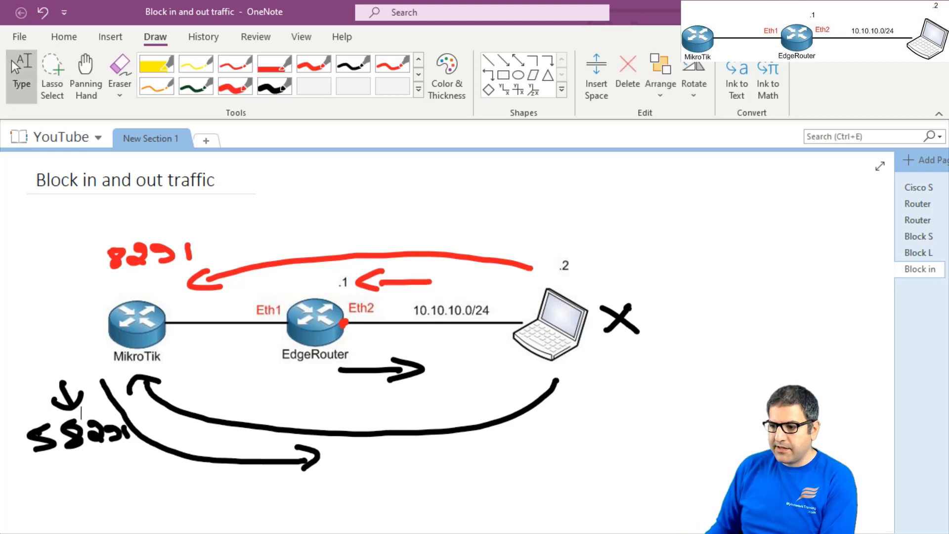
{"action": "key", "text": "alt+Tab"}
Save the Drop-Winbox rule matching source port 8291
{"action": "left_click", "coordinate": [406, 257]}
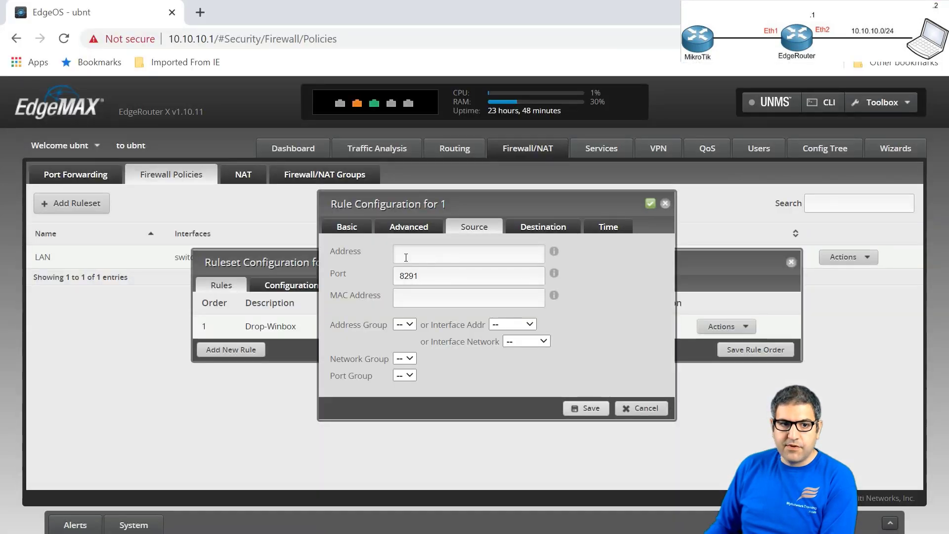
{"action": "left_click", "coordinate": [572, 408]}
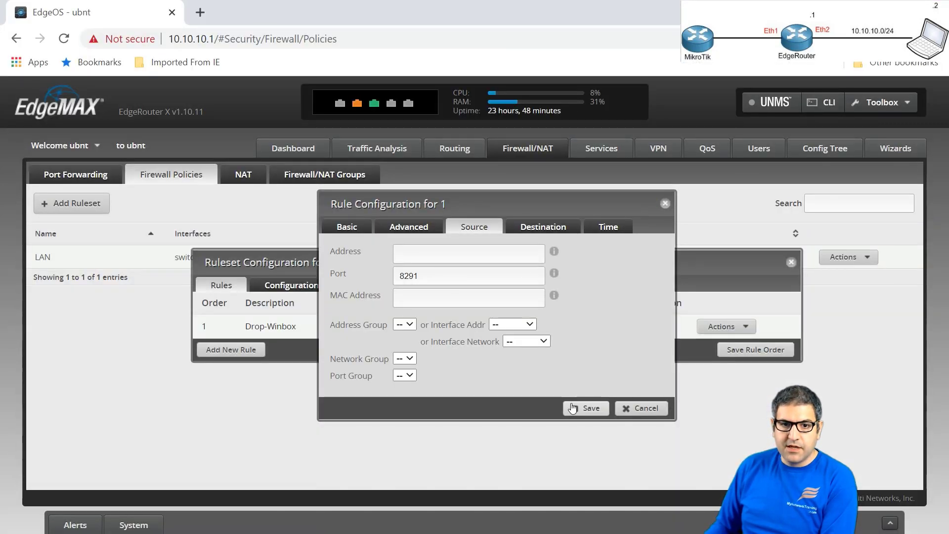
{"action": "left_click", "coordinate": [665, 204]}
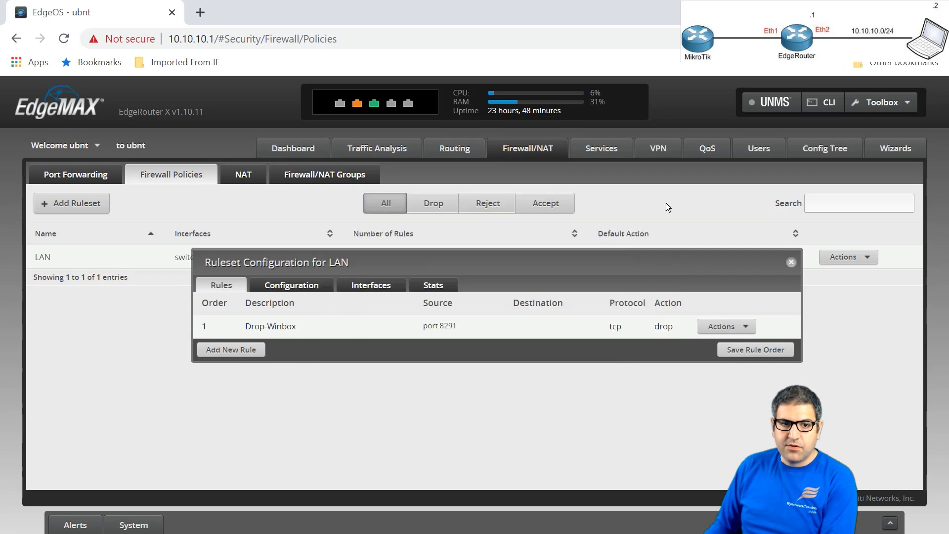
Change the LAN ruleset's switch0 direction to out and save the ruleset
{"action": "left_click", "coordinate": [374, 292]}
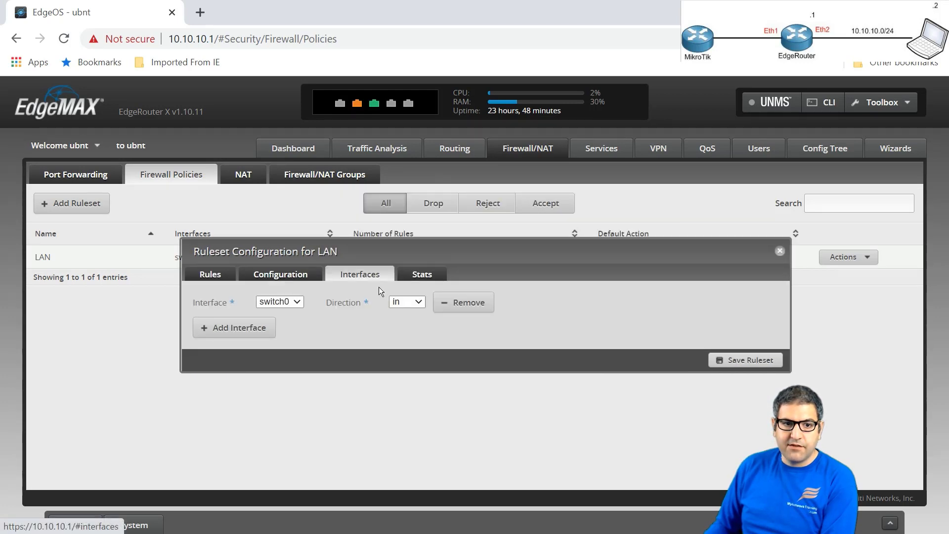
{"action": "left_click", "coordinate": [412, 308]}
{"action": "left_click", "coordinate": [411, 333]}
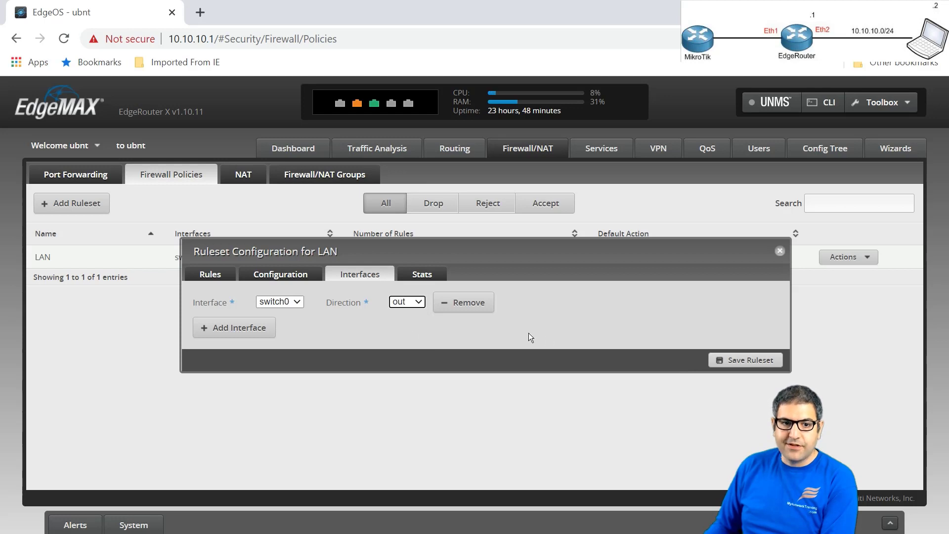
{"action": "left_click", "coordinate": [756, 360]}
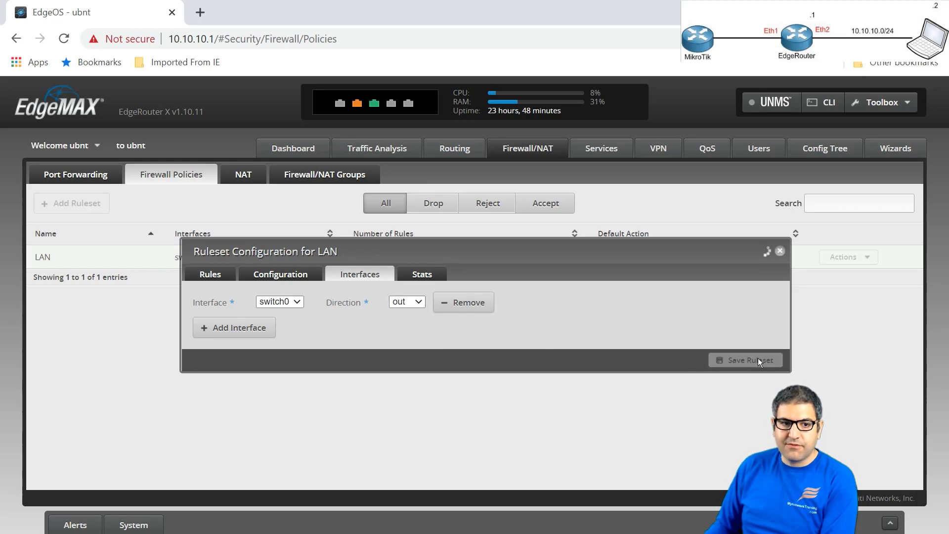
{"action": "left_click", "coordinate": [779, 252]}
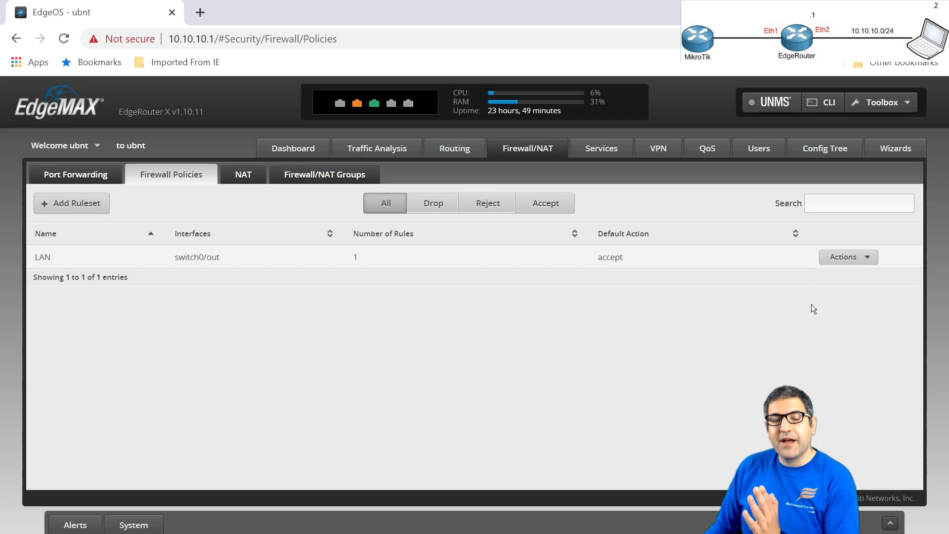
Open the LAN ruleset's Stats tab, showing 0 packets dropped by Drop-Winbox
{"action": "left_click", "coordinate": [867, 258]}
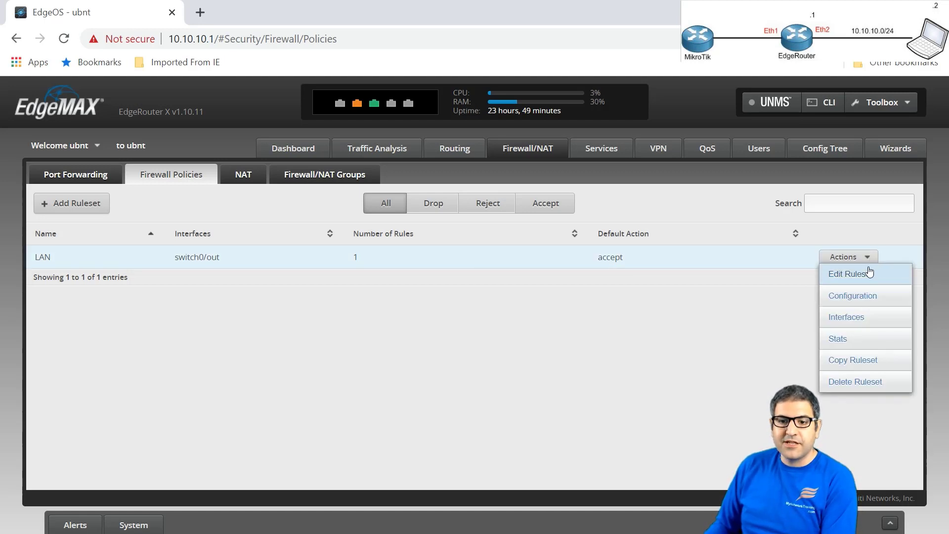
{"action": "left_click", "coordinate": [862, 274]}
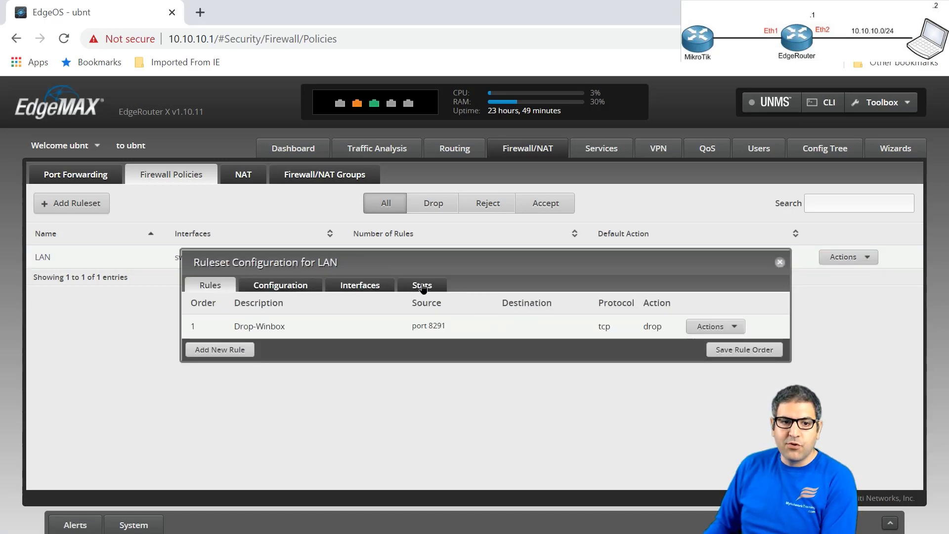
{"action": "left_click", "coordinate": [423, 286]}
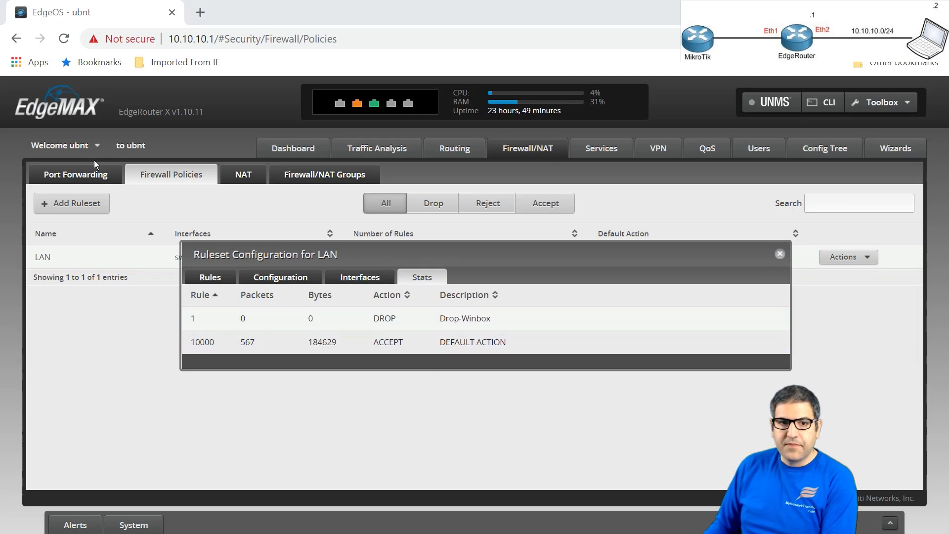
{"action": "key", "text": "alt+Tab"}
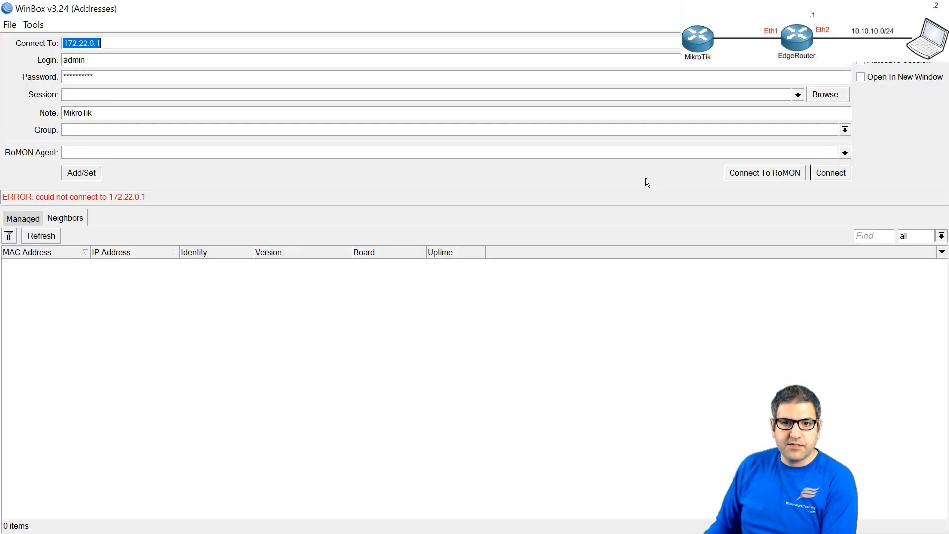
Retry the WinBox connection to 172.22.0.1 and confirm Drop-Winbox dropped 3 packets
{"action": "left_click", "coordinate": [833, 173]}
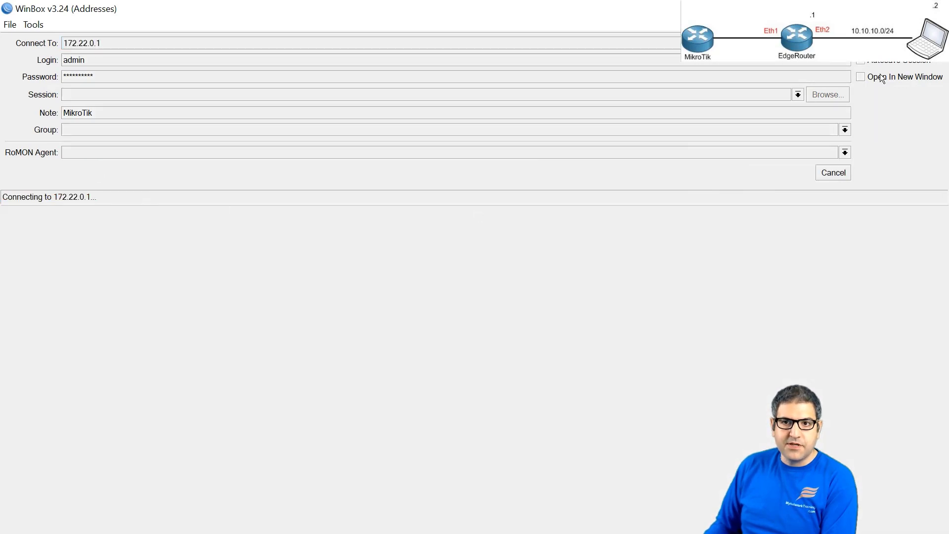
{"action": "key", "text": "alt+Tab"}
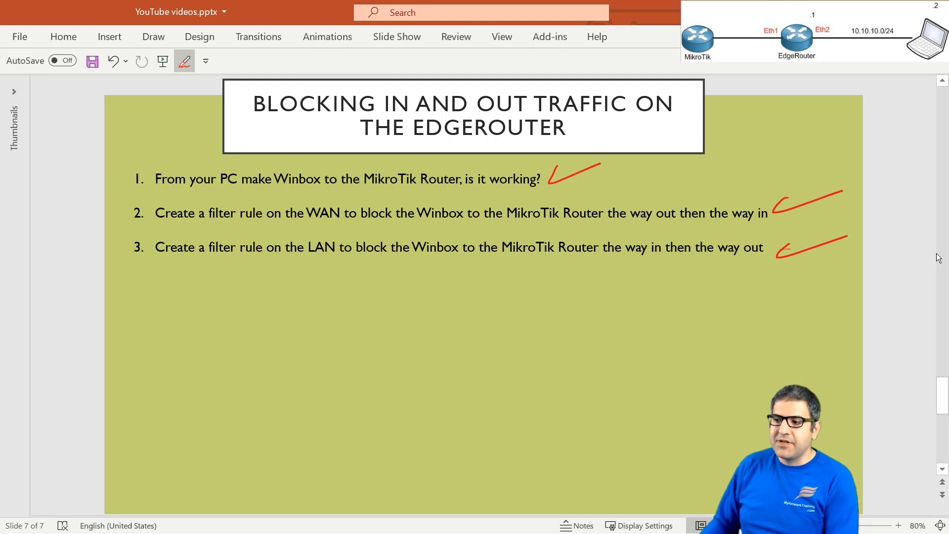
{"action": "key", "text": "alt+Tab"}
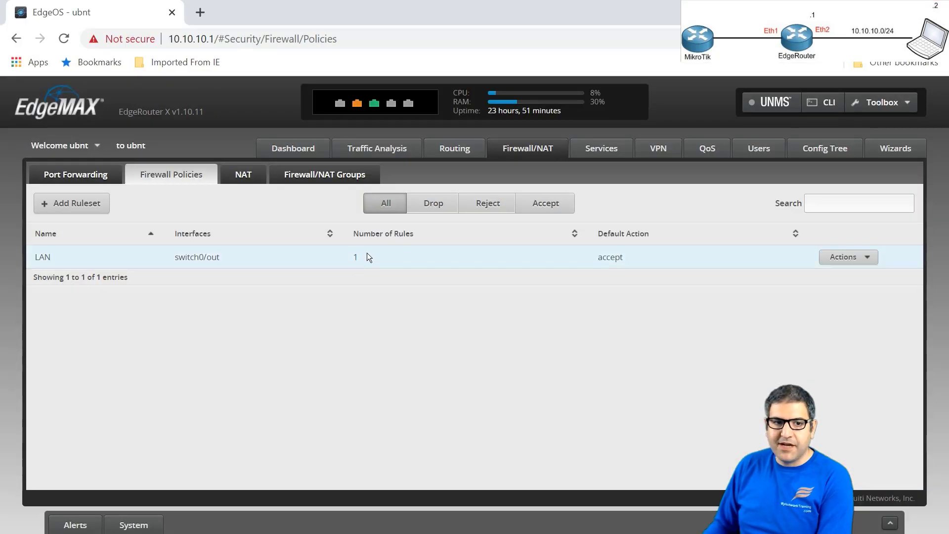
{"action": "left_click", "coordinate": [863, 257]}
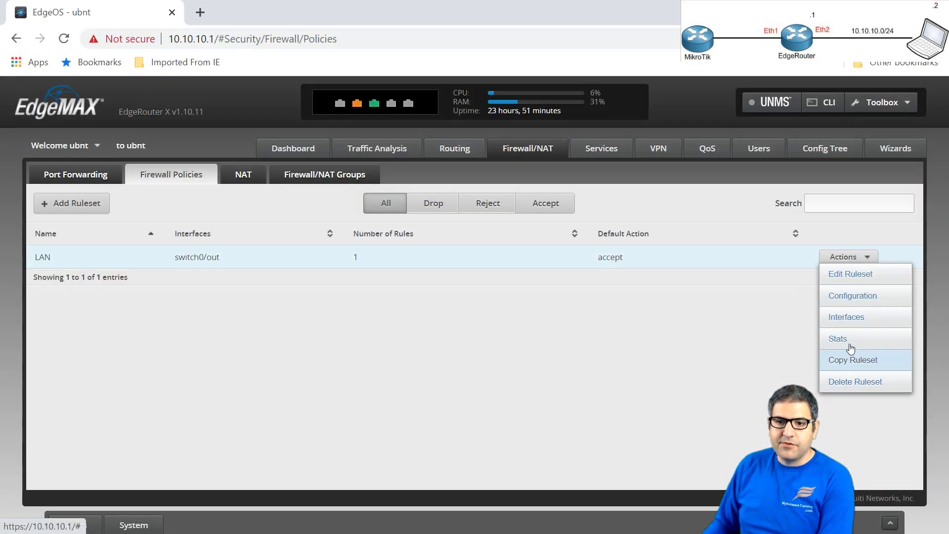
{"action": "left_click", "coordinate": [840, 273]}
{"action": "left_click", "coordinate": [359, 285]}
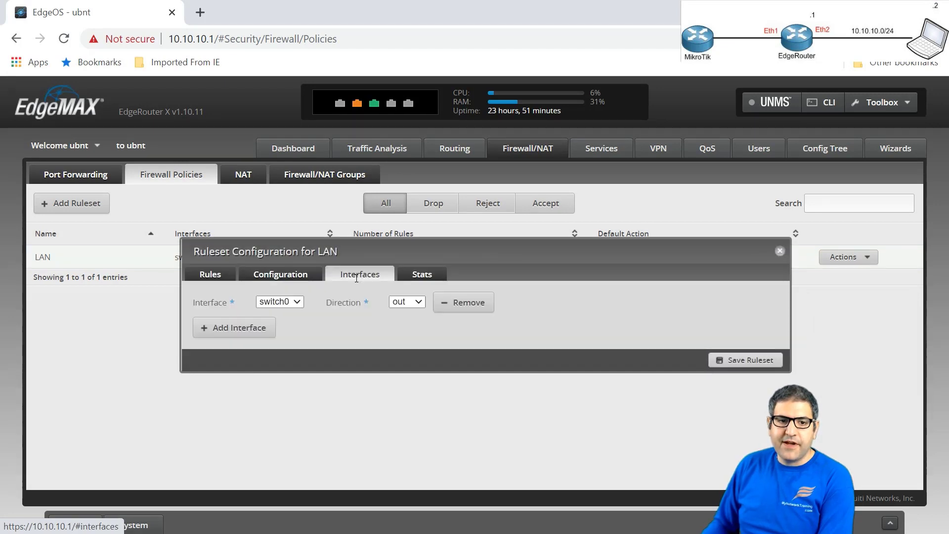
{"action": "left_click", "coordinate": [419, 302]}
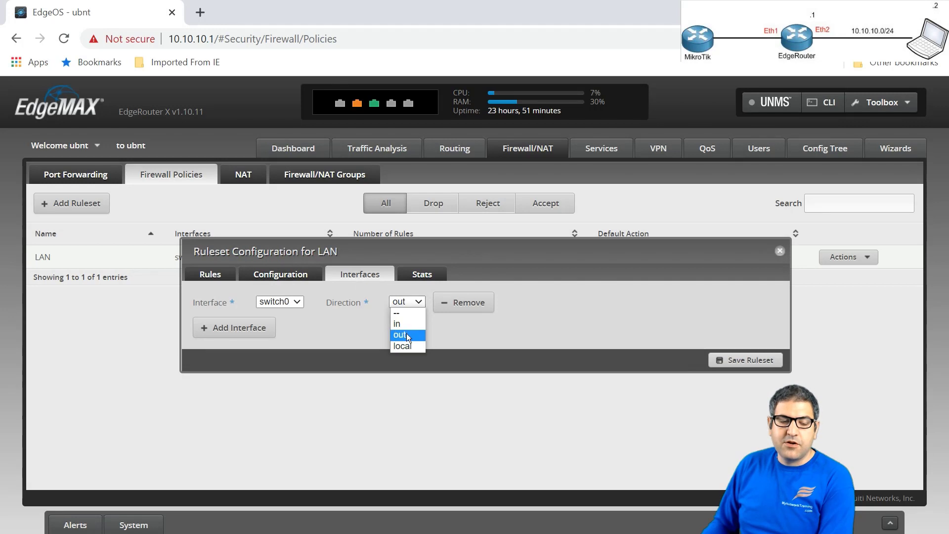
{"action": "left_click", "coordinate": [434, 359]}
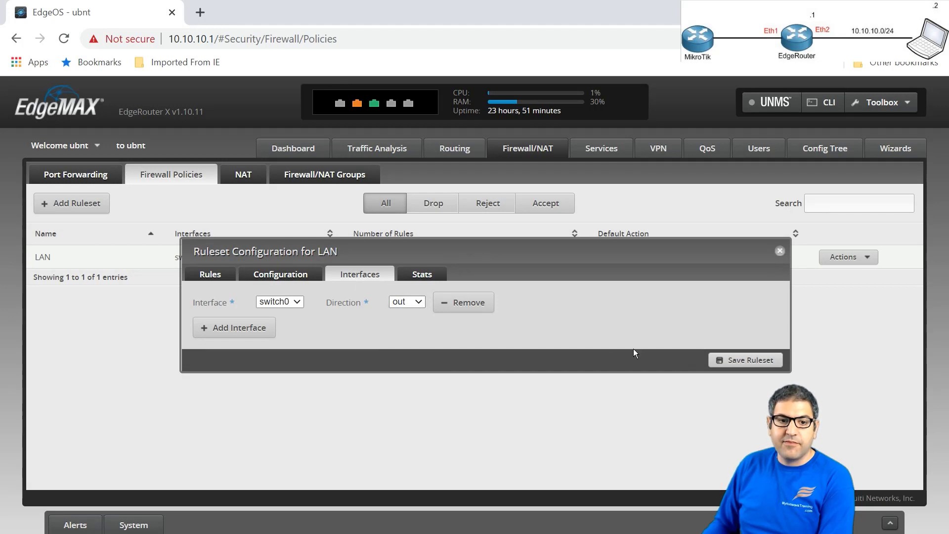
{"action": "left_click", "coordinate": [779, 252]}
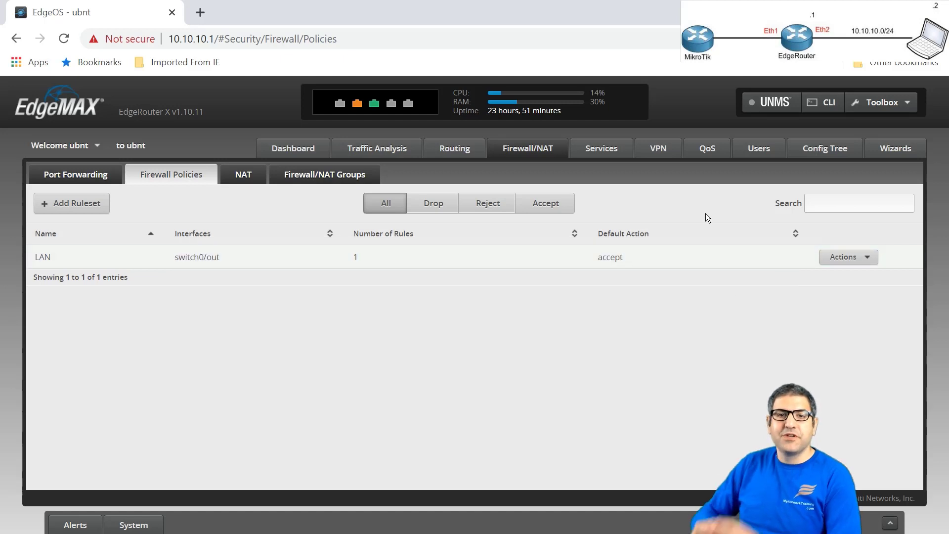